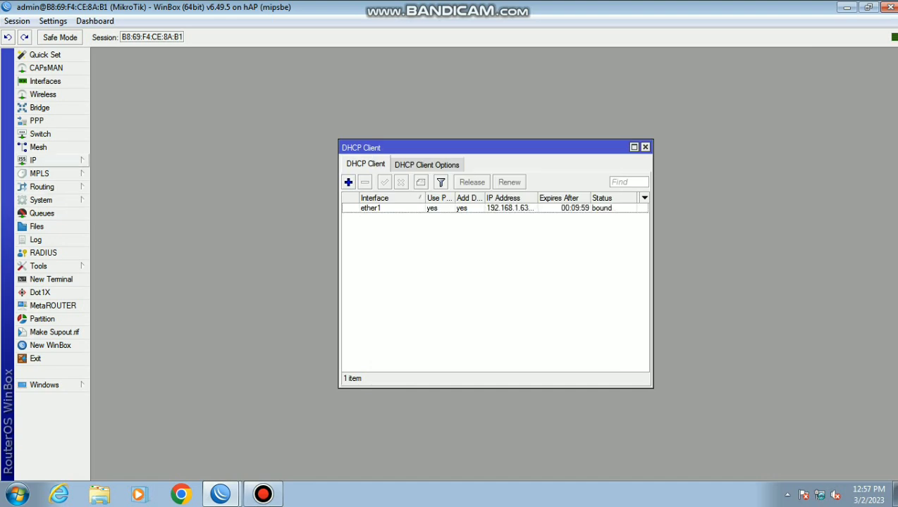
# Enter 8.8.8.8 as the DNS server, enable Allow Remote Requests, and apply the DNS settings
pyautogui.click(34, 160)
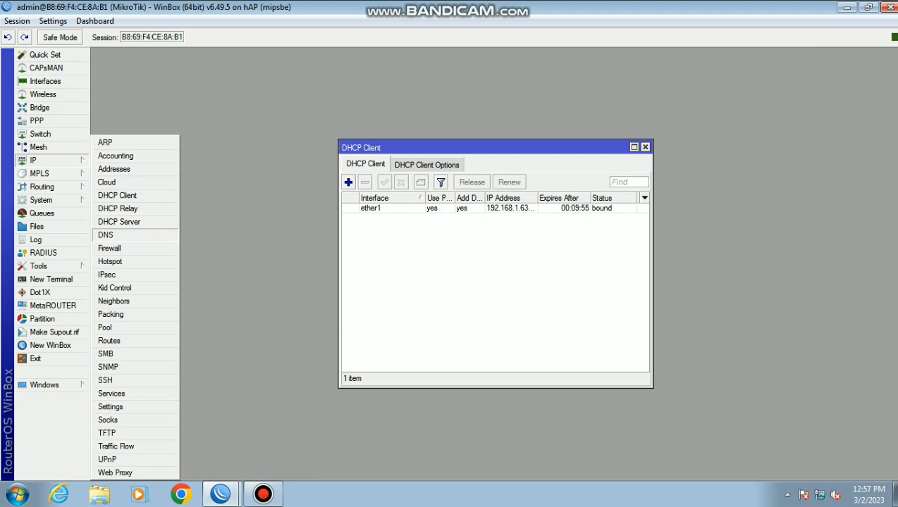
pyautogui.click(105, 234)
pyautogui.write('8.8.8.')
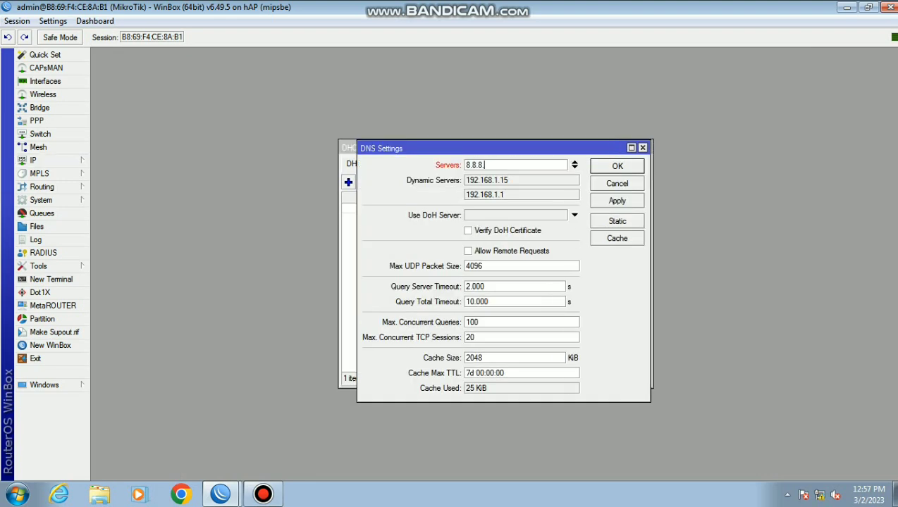
pyautogui.write('8')
pyautogui.click(468, 251)
pyautogui.click(618, 201)
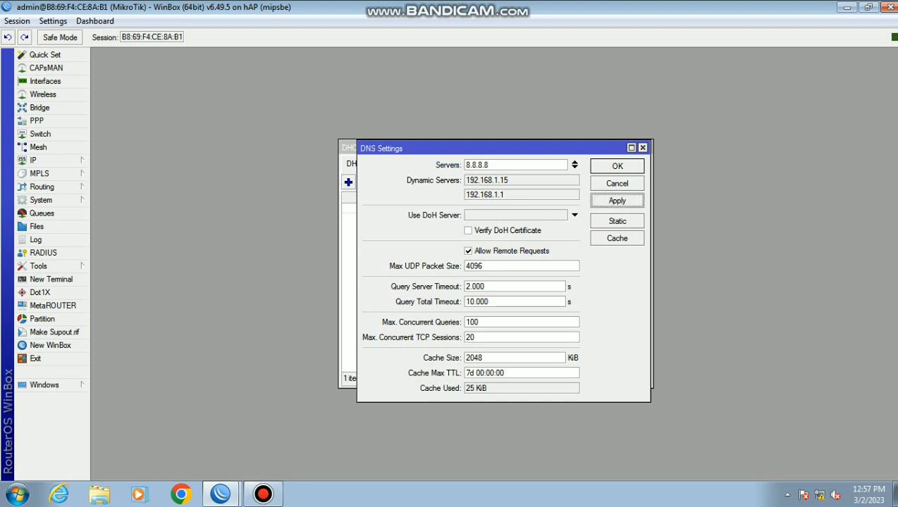
pyautogui.click(617, 166)
pyautogui.click(42, 160)
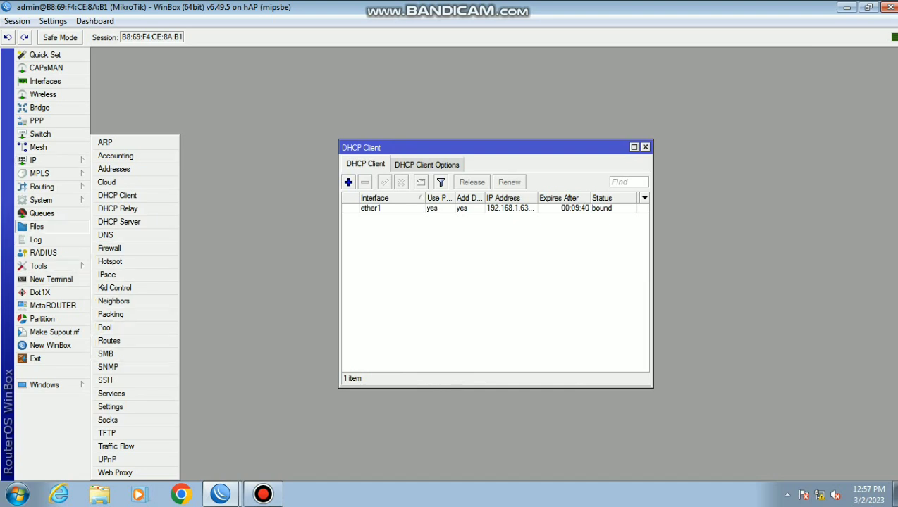
# Enable the SNTP client and replace the 0.0.0.0 primary server with a server name
pyautogui.click(40, 200)
pyautogui.click(116, 394)
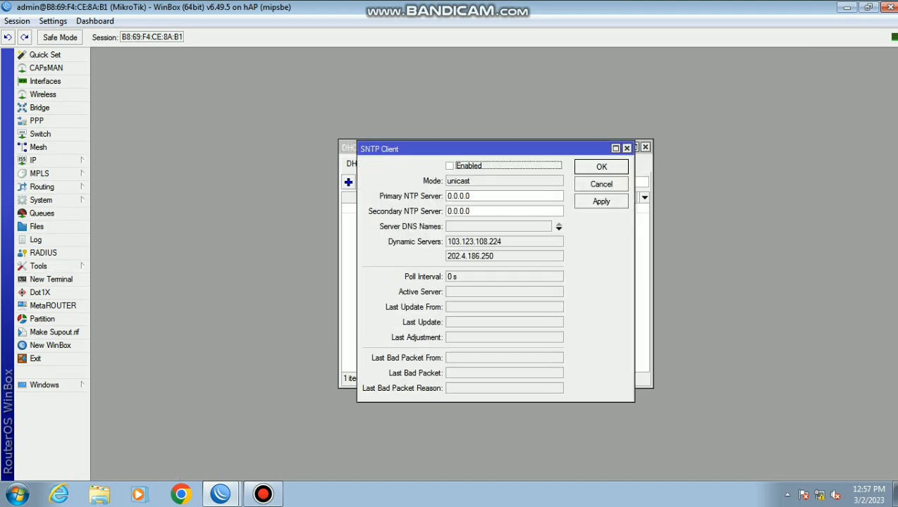
pyautogui.press('space')
pyautogui.press('Tab')
pyautogui.press('BackSpace')
pyautogui.write('0.id.poll.o')
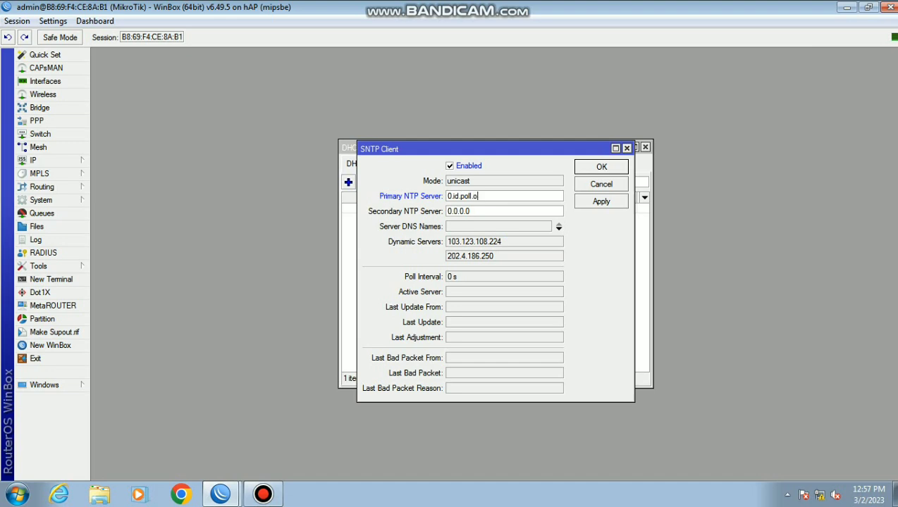
pyautogui.write('rg')
pyautogui.press('BackSpace')
pyautogui.write('o')
# Set the NTP servers to 0.id.pool.ntp.org and 1.id.pool.ntp.org
pyautogui.press('Tab')
pyautogui.press('BackSpace')
pyautogui.write('1')
pyautogui.hotkey('shift', 'Tab')
pyautogui.write('0.id.pool.ntp.org')
pyautogui.press('Tab')
pyautogui.press('BackSpace')
pyautogui.write('0.id.pool.ntp.org')
pyautogui.press('Left')
pyautogui.press('Left')
pyautogui.press('Left')
pyautogui.press('Left')
pyautogui.press('Left')
pyautogui.press('Left')
pyautogui.press('Left')
pyautogui.press('Left')
pyautogui.press('Left')
pyautogui.press('Left')
pyautogui.press('Left')
pyautogui.press('Left')
pyautogui.press('BackSpace')
pyautogui.write('1')
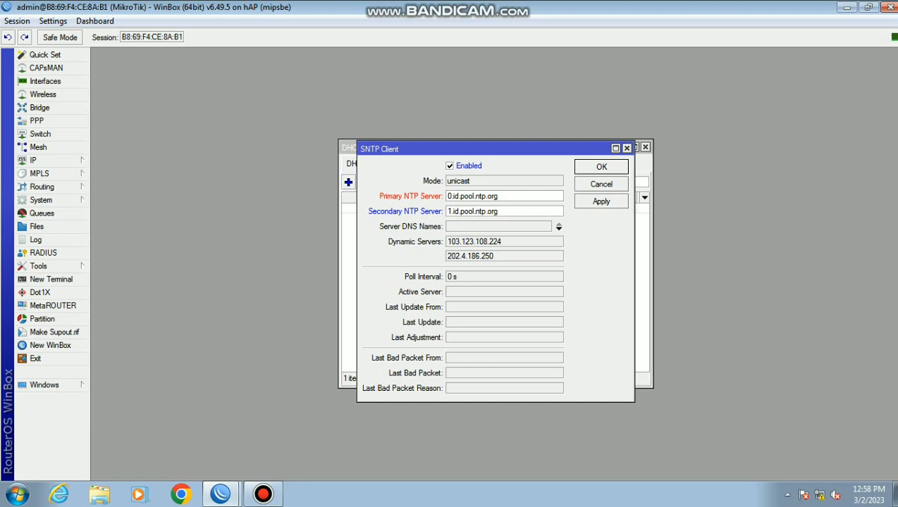
# Apply and confirm the SNTP client settings, then start a new terminal session
pyautogui.click(601, 202)
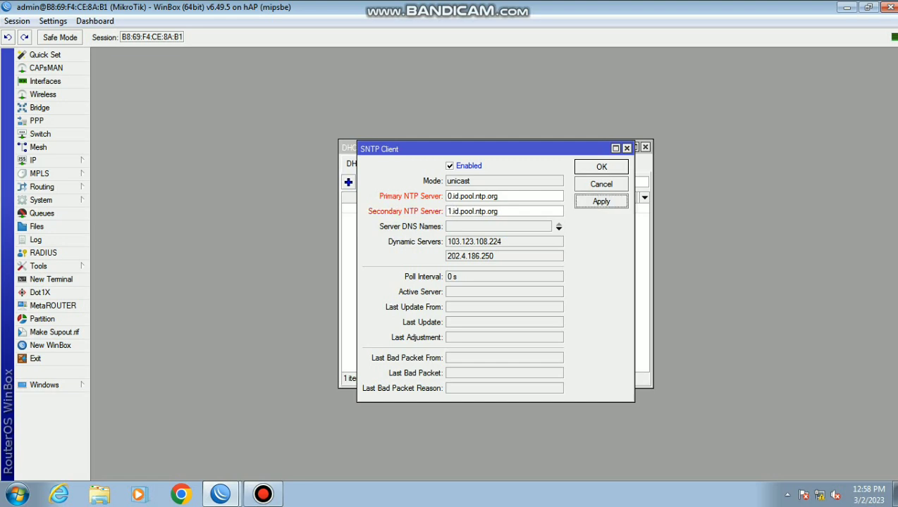
pyautogui.click(601, 167)
pyautogui.click(601, 167)
pyautogui.click(50, 279)
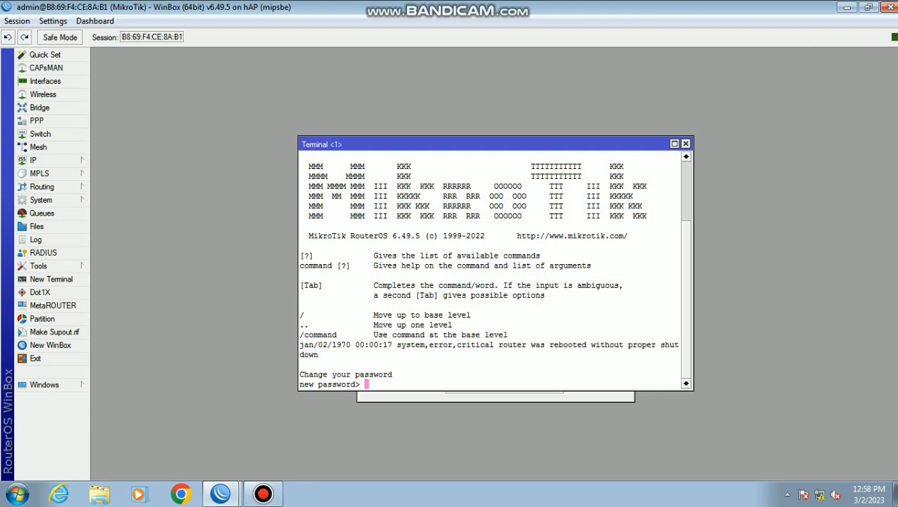
# Skip the password prompt and ping 0.id.pool.ntp.org from the terminal, then stop it
pyautogui.hotkey('ctrl', 'c')
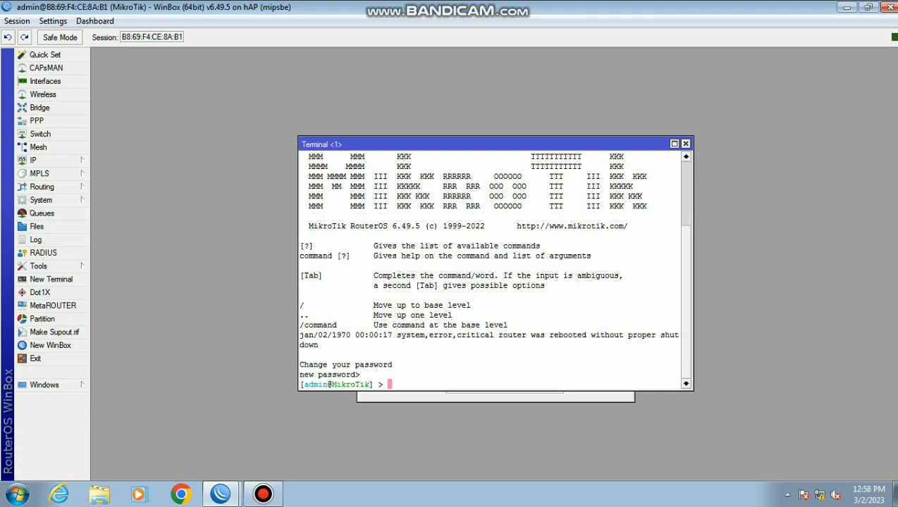
pyautogui.hotkey('ctrl', 'v')
pyautogui.press('Return')
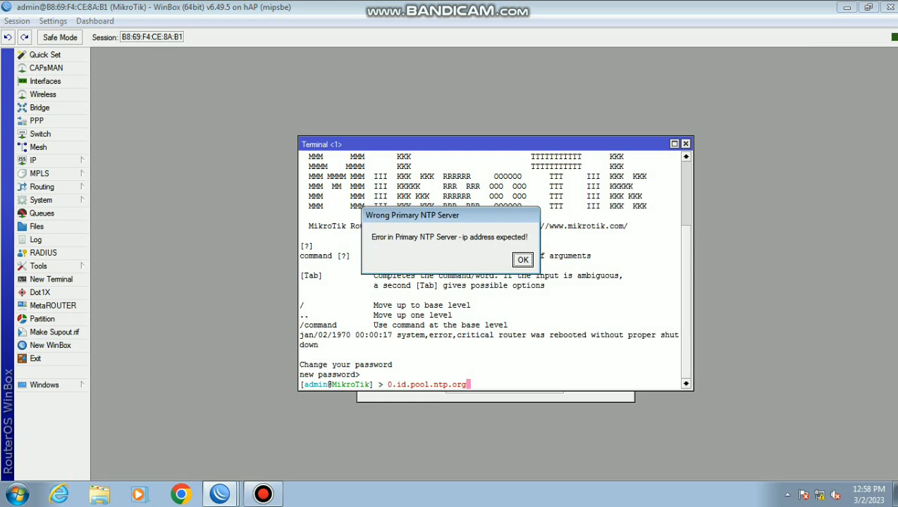
pyautogui.press('Return')
pyautogui.press('Left')
pyautogui.press('Left')
pyautogui.press('Left')
pyautogui.press('Left')
pyautogui.press('Left')
pyautogui.press('Left')
pyautogui.press('Left')
pyautogui.press('Left')
pyautogui.press('Left')
pyautogui.press('Left')
pyautogui.press('Left')
pyautogui.press('Left')
pyautogui.press('Left')
pyautogui.press('Left')
pyautogui.press('Left')
pyautogui.press('Left')
pyautogui.press('Left')
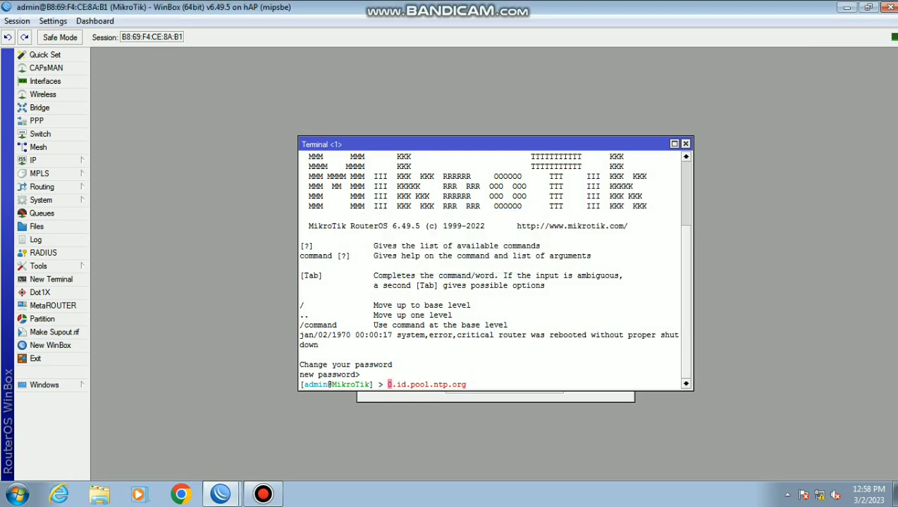
pyautogui.write('ping')
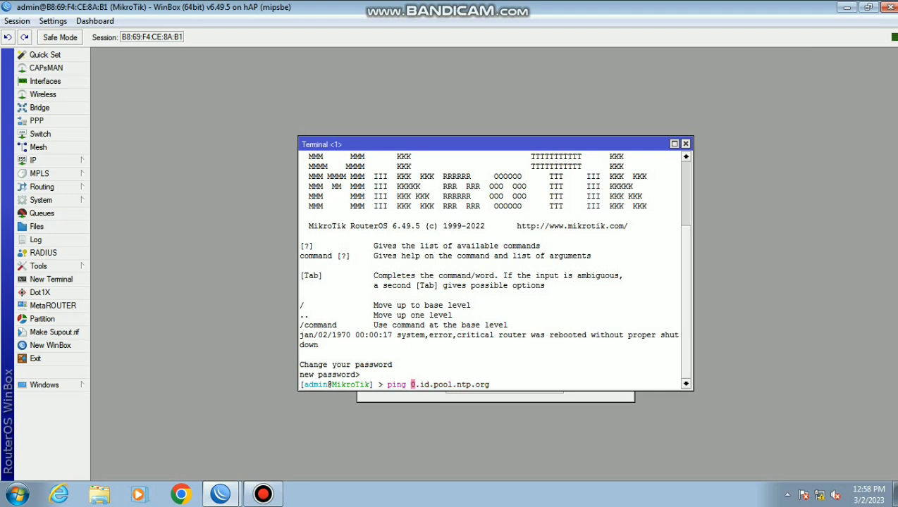
pyautogui.press('Return')
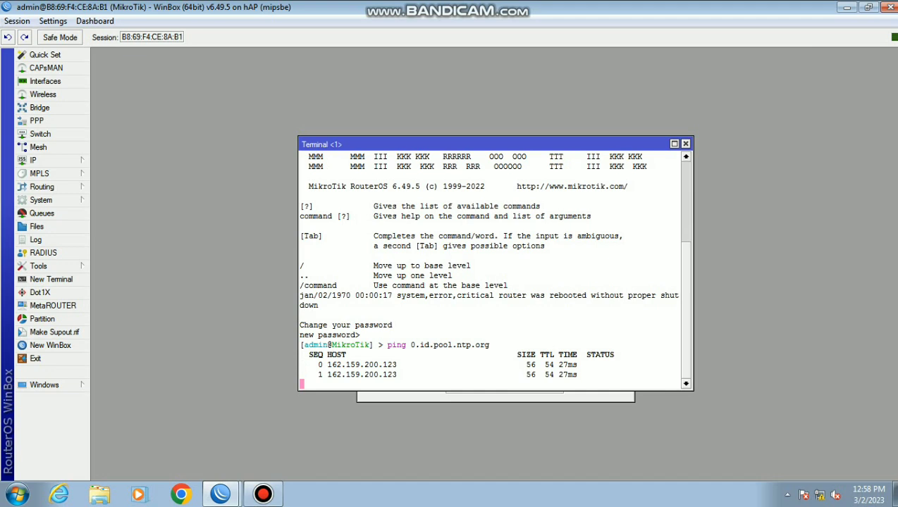
pyautogui.hotkey('ctrl', 'c')
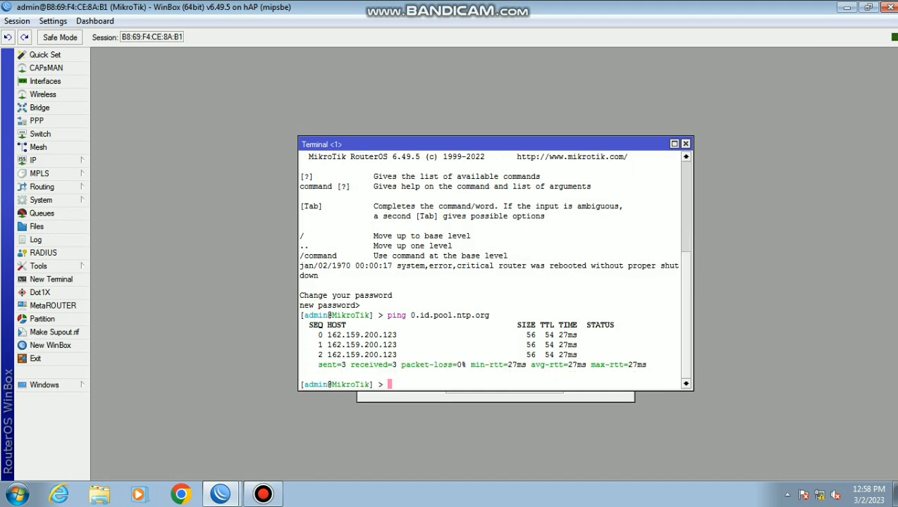
# Edit the previous command to ping 1.id.pool.ntp.org, then stop the ping
pyautogui.press('Up')
pyautogui.press('Left')
pyautogui.press('Left')
pyautogui.press('Left')
pyautogui.press('Left')
pyautogui.press('Left')
pyautogui.press('Left')
pyautogui.press('Left')
pyautogui.press('Left')
pyautogui.press('Left')
pyautogui.press('Left')
pyautogui.press('Left')
pyautogui.press('Left')
pyautogui.press('Left')
pyautogui.press('Left')
pyautogui.press('Left')
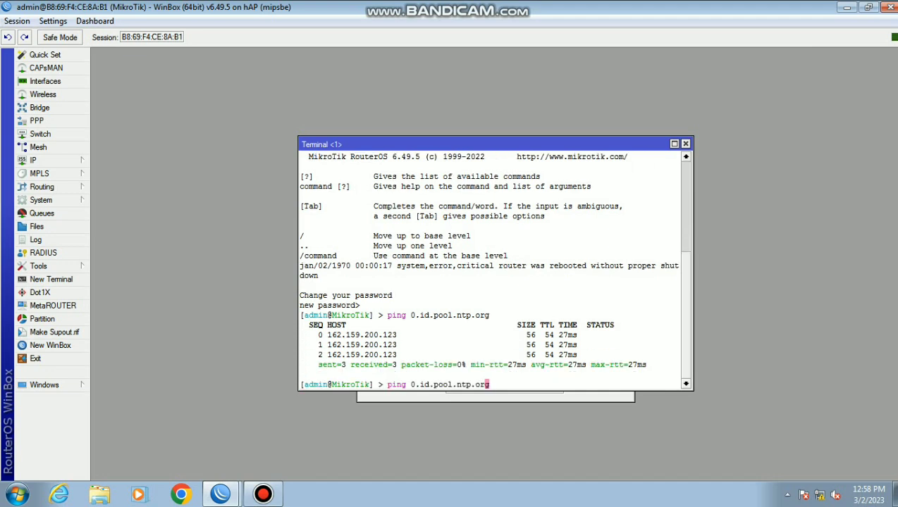
pyautogui.press('Left')
pyautogui.press('BackSpace')
pyautogui.write('1')
pyautogui.press('Return')
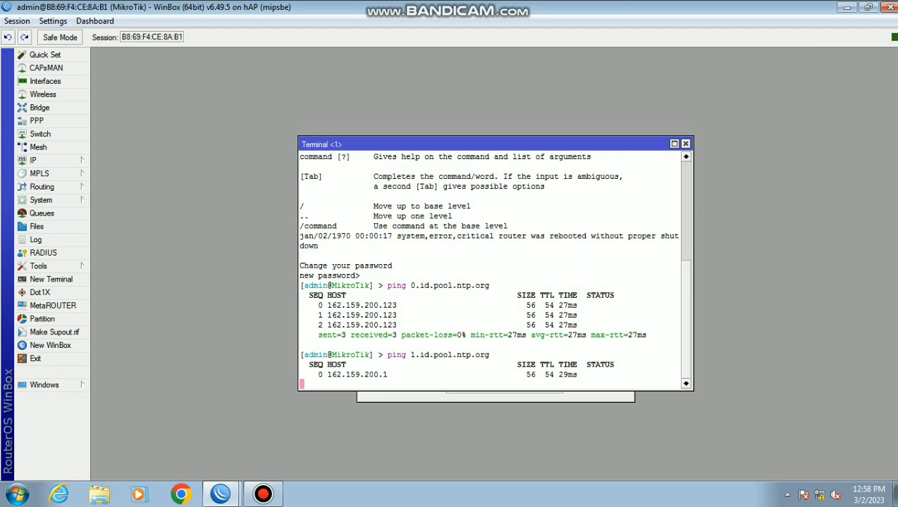
pyautogui.hotkey('ctrl', 'c')
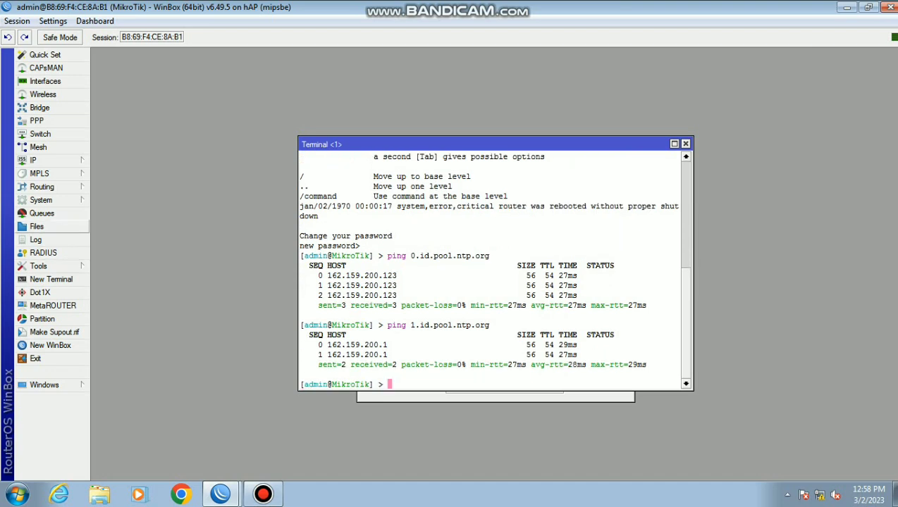
pyautogui.click(41, 200)
# Keep the clock on the Asia/Jakarta time zone and apply the clock settings
pyautogui.click(107, 169)
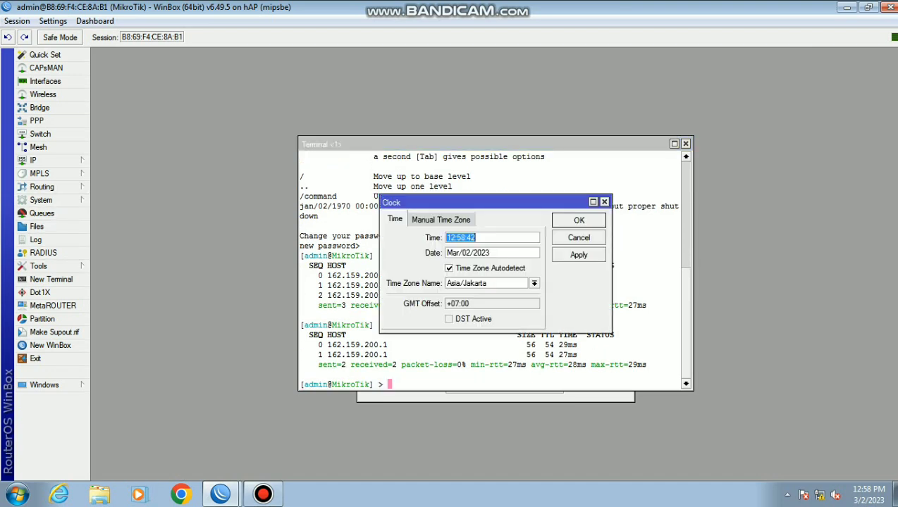
pyautogui.click(602, 201)
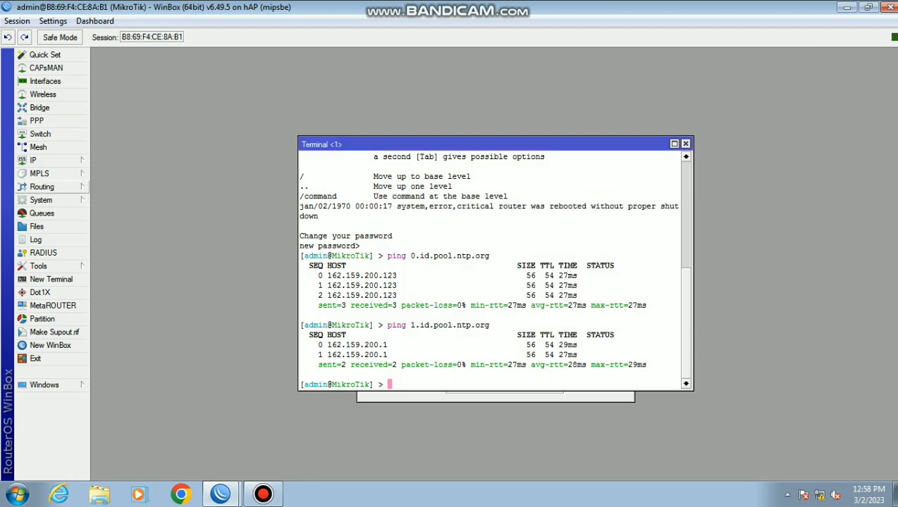
pyautogui.click(41, 200)
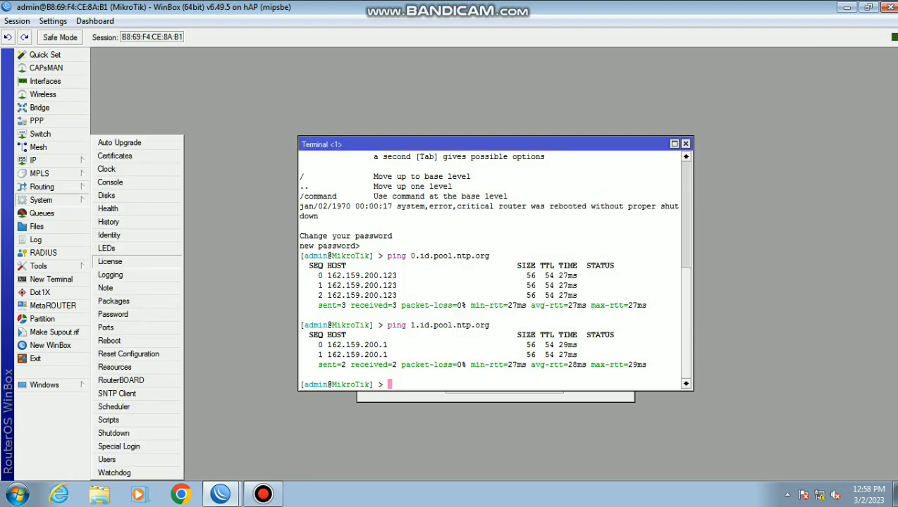
pyautogui.click(106, 169)
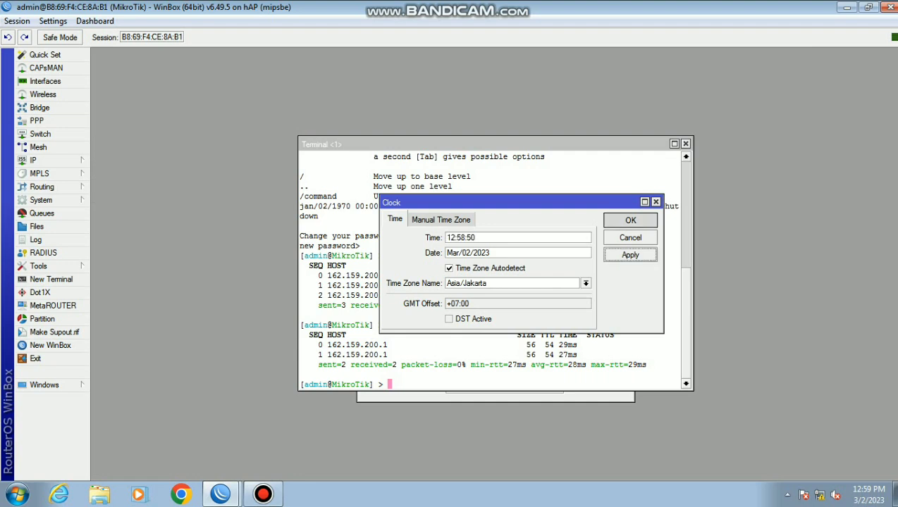
pyautogui.click(630, 219)
pyautogui.click(41, 200)
# Reopen the SNTP client, dismiss its 'ip address expected' error, and close it
pyautogui.click(116, 393)
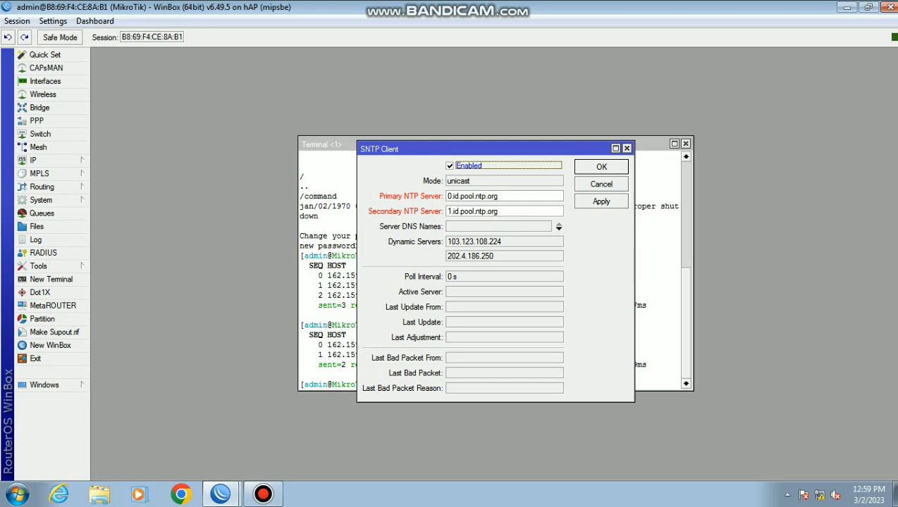
pyautogui.press('Return')
pyautogui.press('Return')
pyautogui.press('Return')
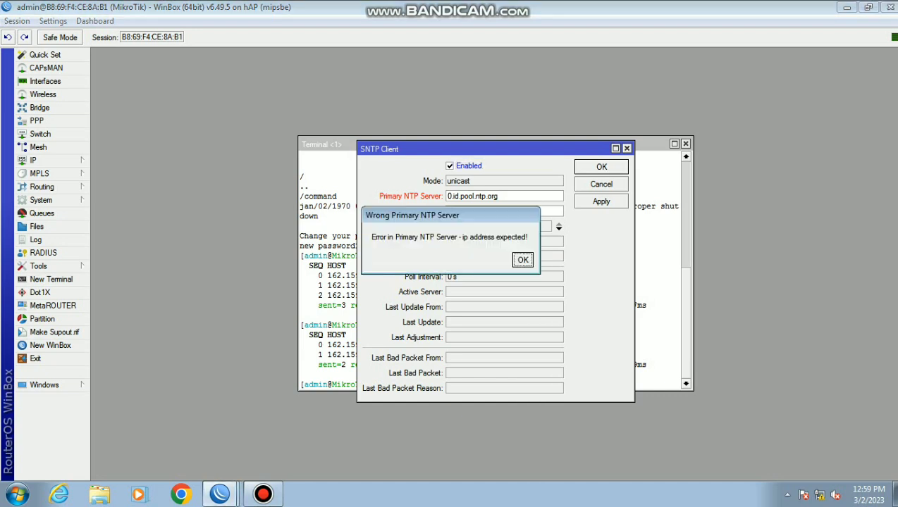
pyautogui.press('Return')
pyautogui.press('Escape')
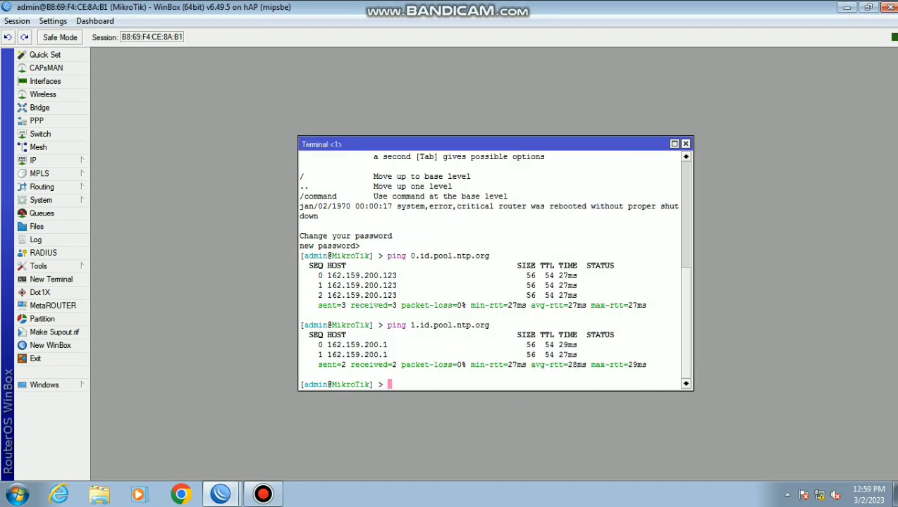
# Close the terminal and add the address 192.168.200.1/24 on wlan1
pyautogui.click(685, 144)
pyautogui.click(33, 160)
pyautogui.click(116, 167)
pyautogui.click(394, 173)
pyautogui.write('192.168.200.1/24')
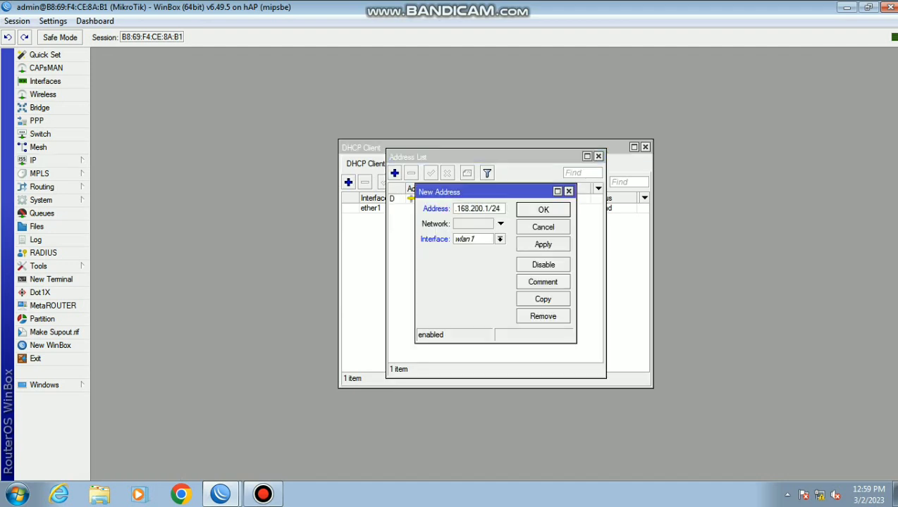
pyautogui.press('Return')
# Add a second address, 192.168.100.1/24, on ether2
pyautogui.press('Insert')
pyautogui.write('192.1')
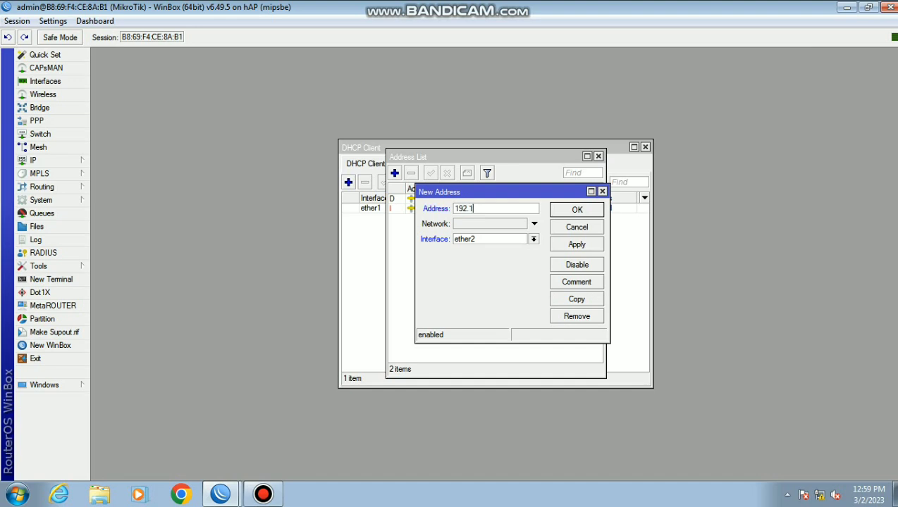
pyautogui.write('68.100.1/24')
pyautogui.press('Return')
pyautogui.click(33, 160)
pyautogui.click(119, 221)
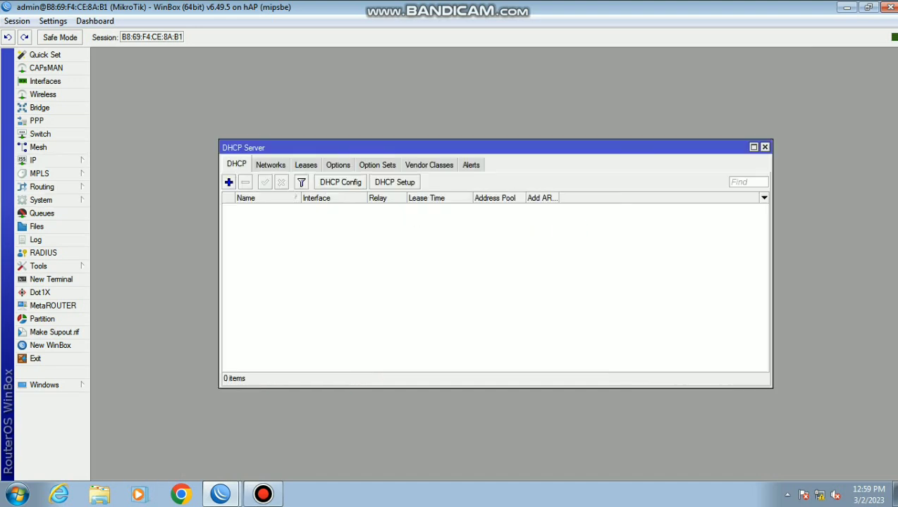
# Create DHCP server dhcp1 on ether2 with a shortened address range end
pyautogui.click(394, 182)
pyautogui.hotkey('alt', 'Down')
pyautogui.press('Return')
pyautogui.press('Return')
pyautogui.press('Return')
pyautogui.press('Return')
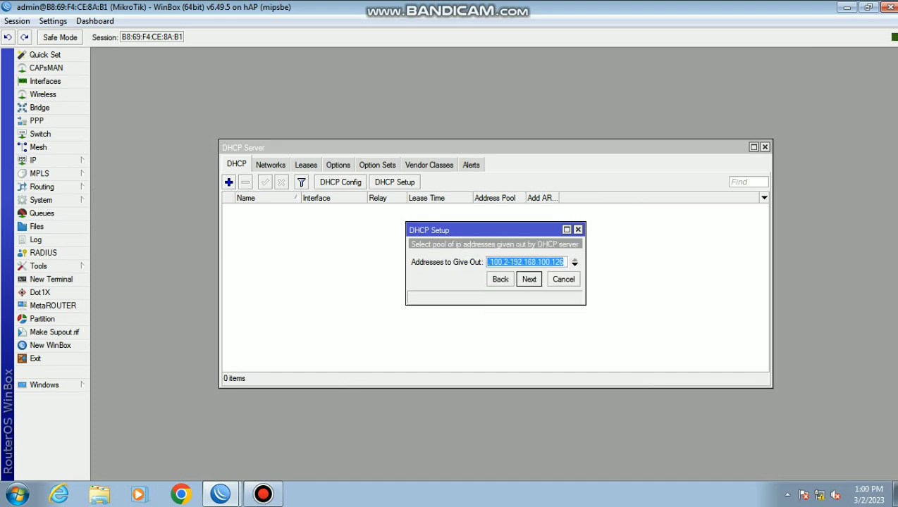
pyautogui.press('End')
pyautogui.press('BackSpace')
pyautogui.press('BackSpace')
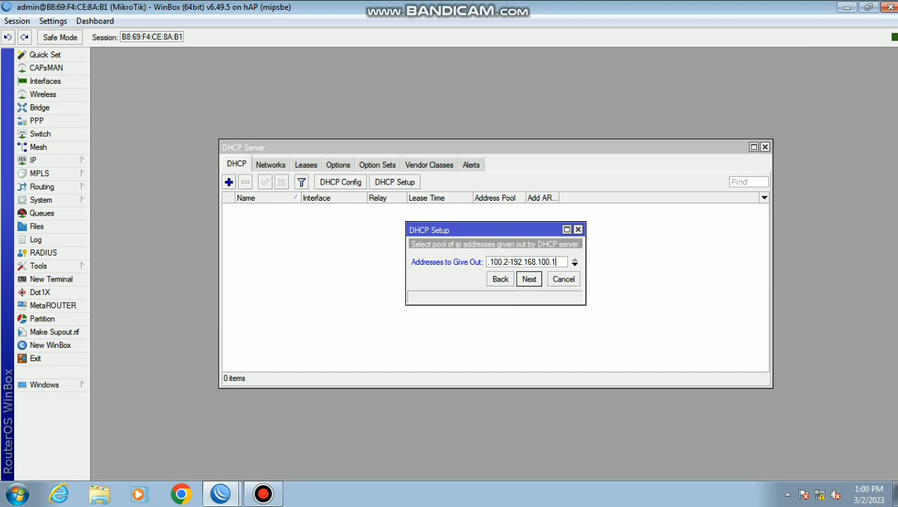
pyautogui.write('00')
pyautogui.press('Return')
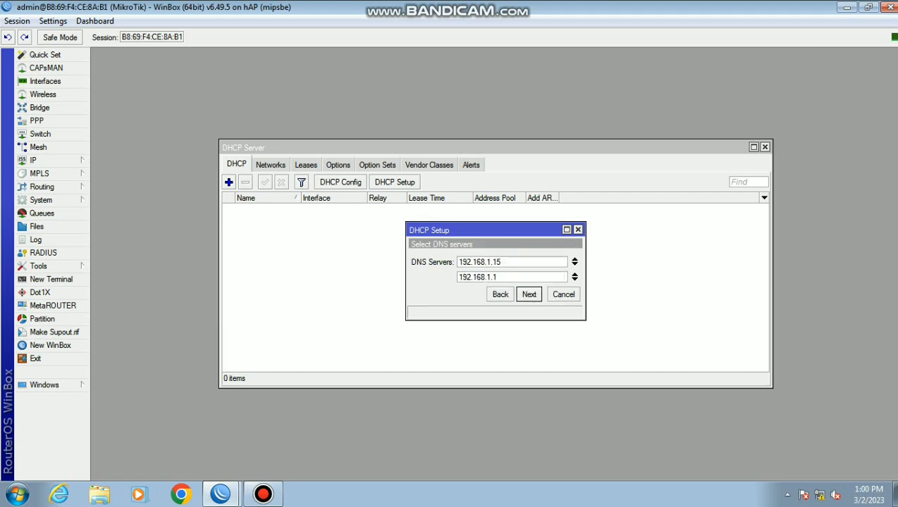
pyautogui.press('Return')
pyautogui.press('Return')
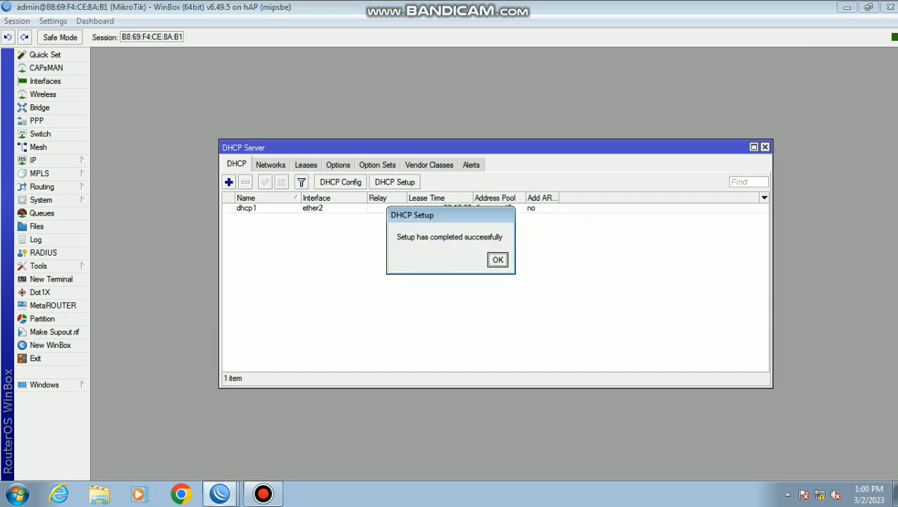
pyautogui.press('Return')
# Create dhcp2 on wlan1 handing out 192.168.200.2–192.168.200.100 with 10-minute leases
pyautogui.press('Return')
pyautogui.press('Down')
pyautogui.press('Down')
pyautogui.press('Down')
pyautogui.press('Down')
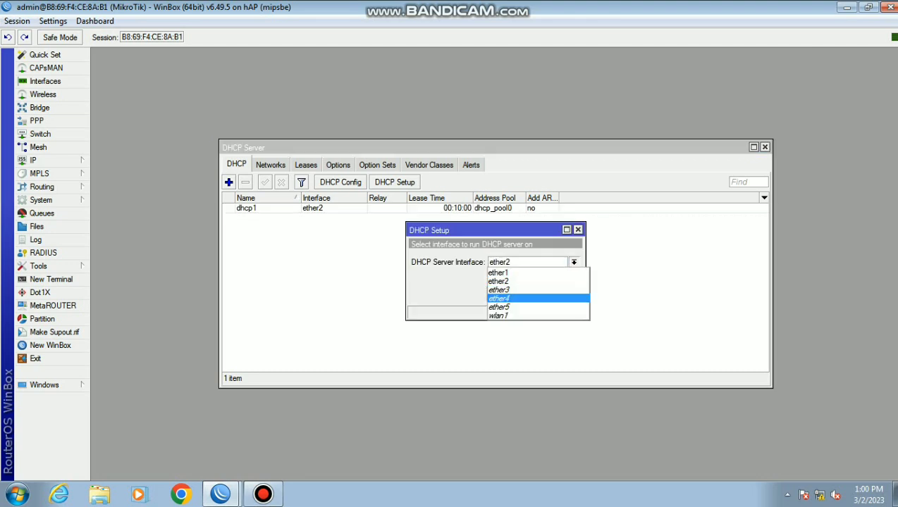
pyautogui.press('Return')
pyautogui.press('Return')
pyautogui.press('Return')
pyautogui.press('Return')
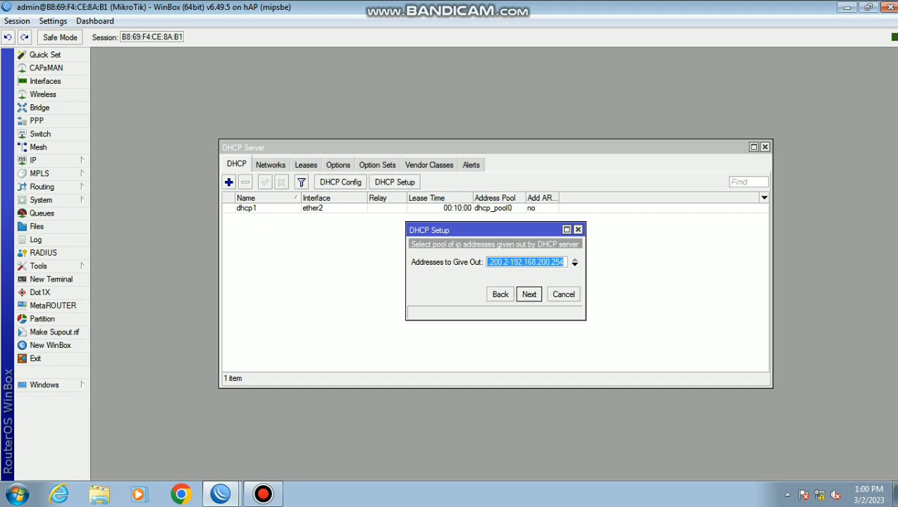
pyautogui.press('End')
pyautogui.press('BackSpace')
pyautogui.press('BackSpace')
pyautogui.press('BackSpace')
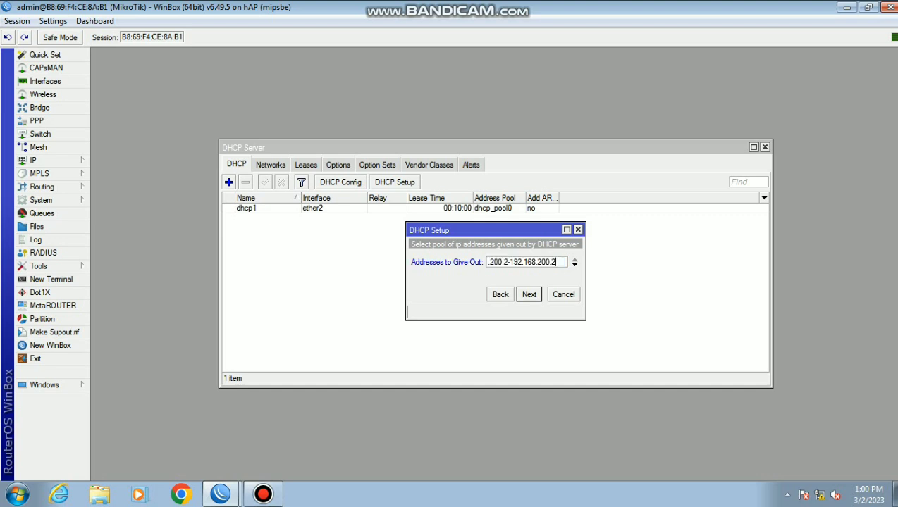
pyautogui.write('100')
pyautogui.press('Return')
pyautogui.press('Return')
pyautogui.press('Return')
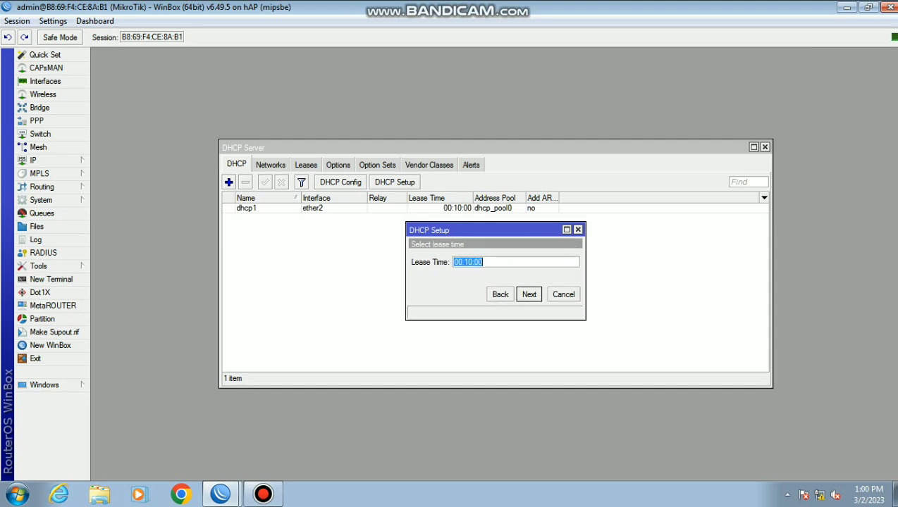
pyautogui.press('Return')
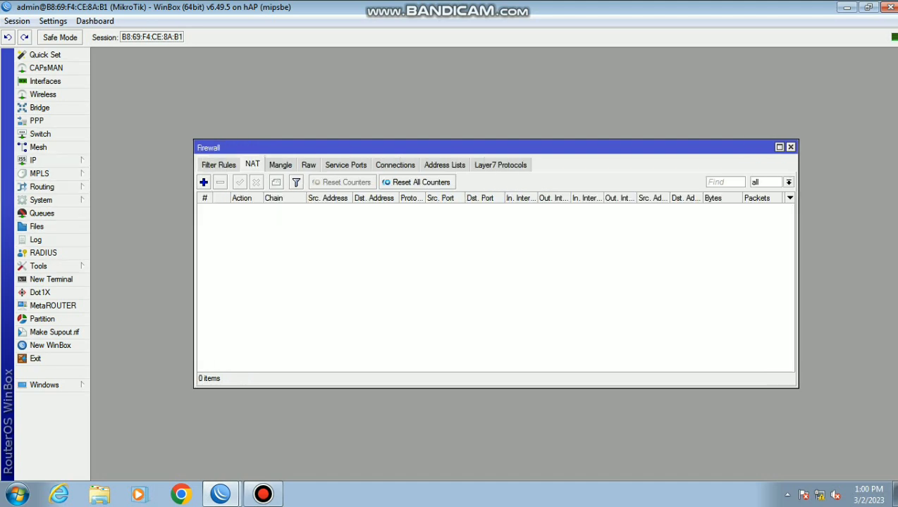
# Add a NAT rule masquerading traffic whose outgoing interface is ether1
pyautogui.click(204, 183)
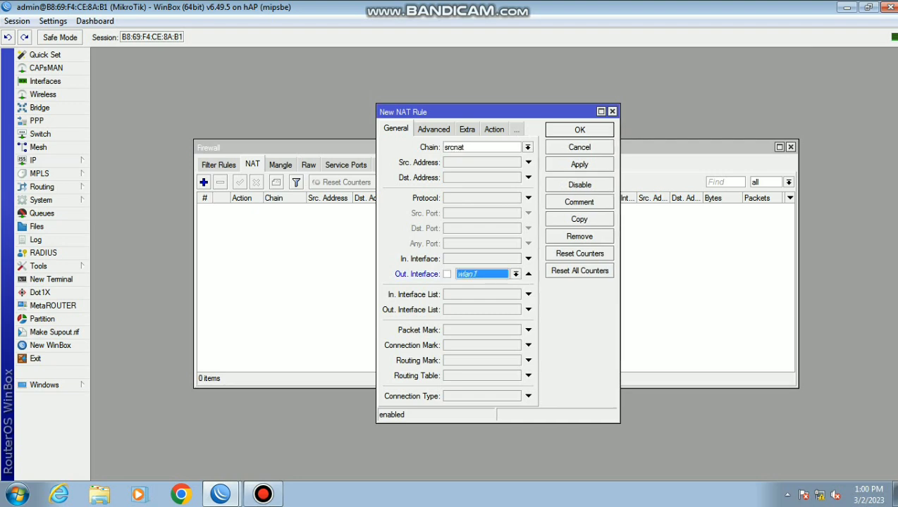
pyautogui.click(516, 274)
pyautogui.click(482, 318)
pyautogui.click(494, 129)
pyautogui.click(527, 148)
pyautogui.click(451, 200)
pyautogui.click(579, 164)
pyautogui.click(579, 130)
pyautogui.click(219, 164)
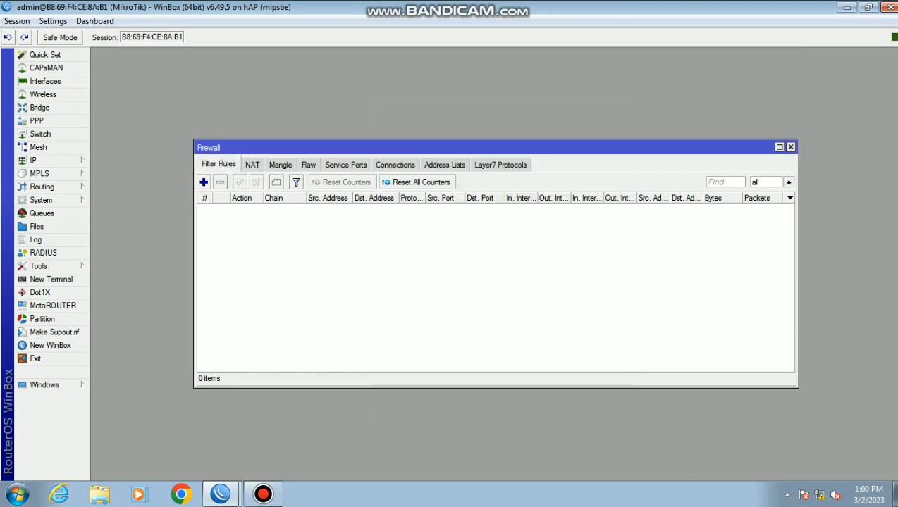
# Start a filter rule on the input chain with source 192.168.100.2-192.168.100.50
pyautogui.click(204, 182)
pyautogui.write('input')
pyautogui.press('Tab')
pyautogui.write('192.168.100.2-192.16')
pyautogui.write('8')
pyautogui.write('.100')
pyautogui.write('.100')
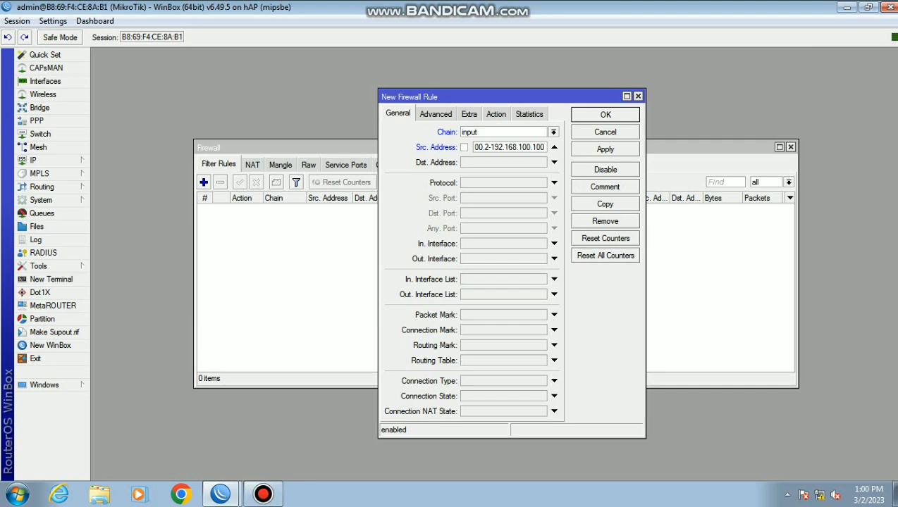
pyautogui.press('BackSpace')
pyautogui.press('BackSpace')
pyautogui.press('BackSpace')
pyautogui.press('BackSpace')
pyautogui.press('BackSpace')
pyautogui.press('BackSpace')
pyautogui.press('BackSpace')
pyautogui.press('BackSpace')
pyautogui.write('.100.100')
pyautogui.press('BackSpace')
pyautogui.press('BackSpace')
pyautogui.press('BackSpace')
pyautogui.write('5')
# Match protocol icmp, set the action to drop, and save the rule
pyautogui.click(554, 182)
pyautogui.click(542, 182)
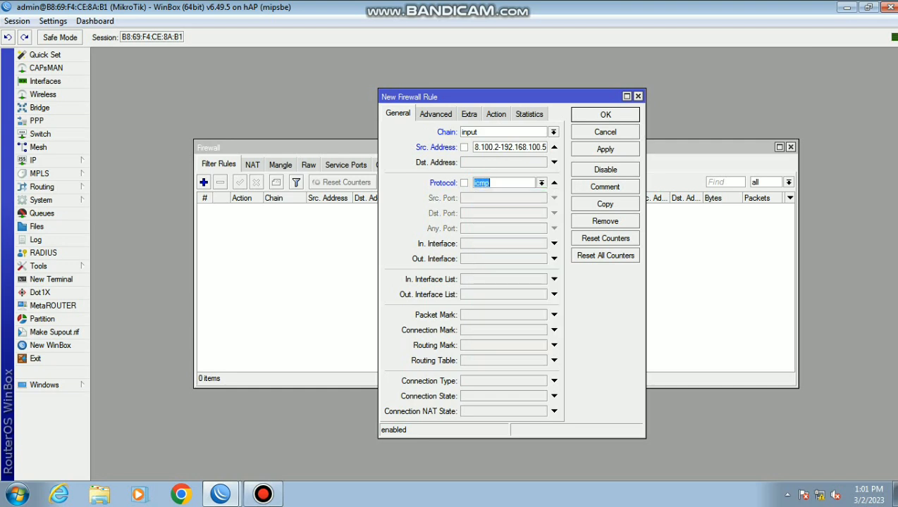
pyautogui.click(495, 113)
pyautogui.click(553, 132)
pyautogui.click(435, 168)
pyautogui.press('Return')
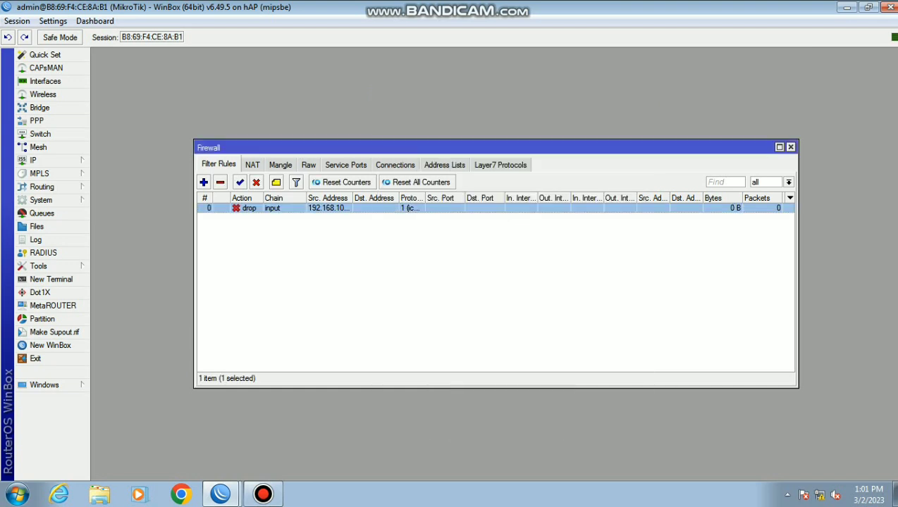
pyautogui.doubleClick(328, 209)
pyautogui.click(397, 115)
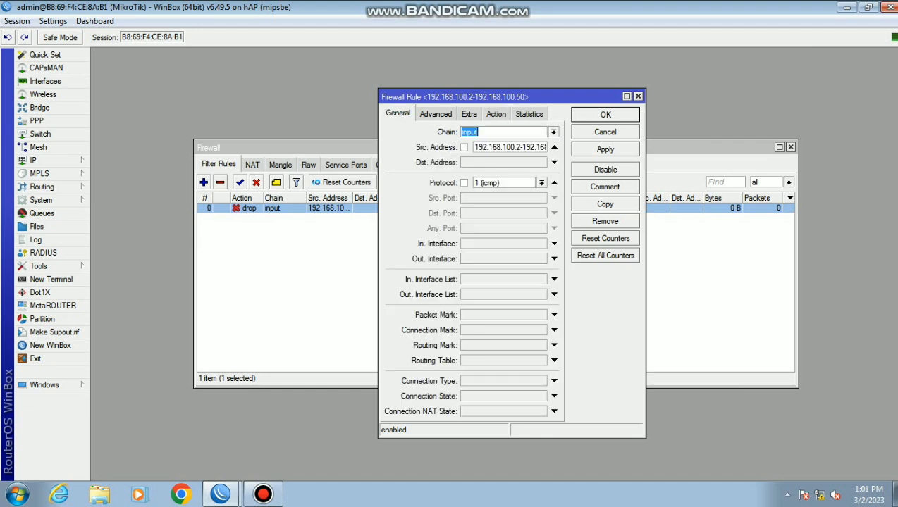
pyautogui.click(604, 204)
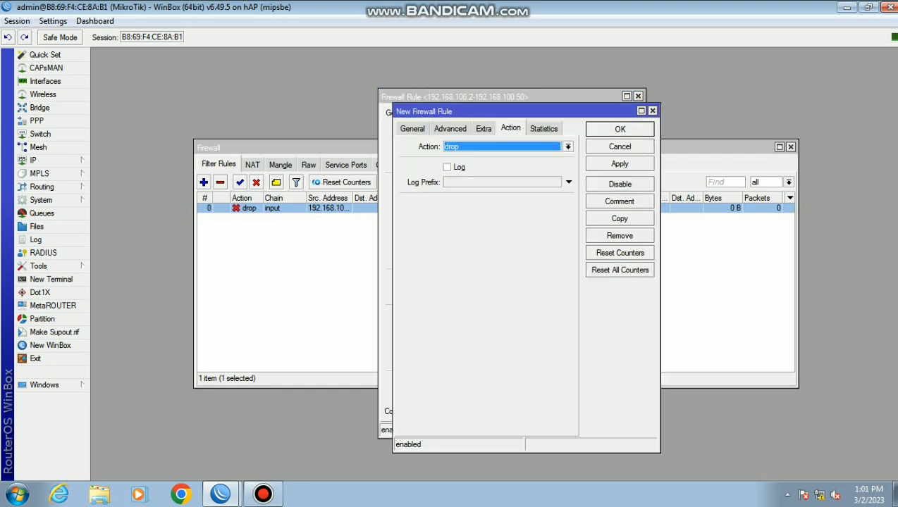
pyautogui.click(412, 129)
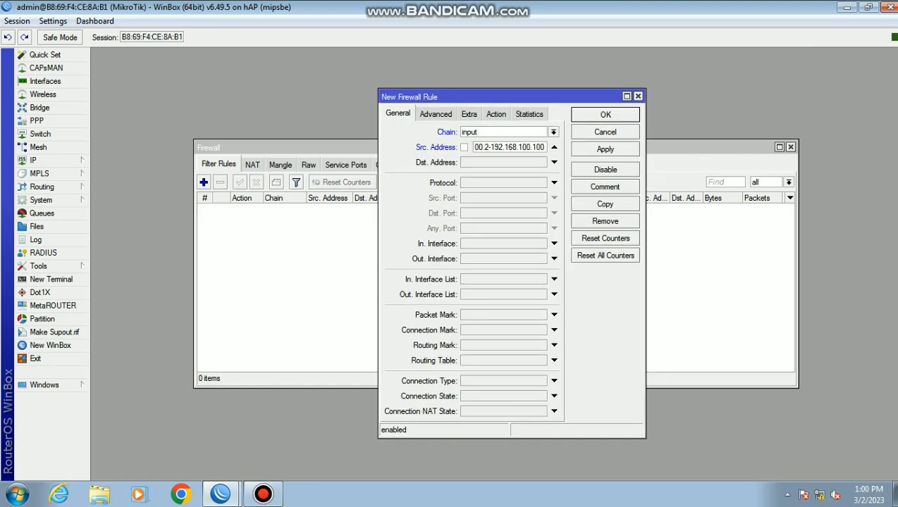
pyautogui.press('BackSpace')
pyautogui.press('BackSpace')
pyautogui.press('BackSpace')
pyautogui.write('5')
pyautogui.write('0')
pyautogui.press('Tab')
pyautogui.write('6')
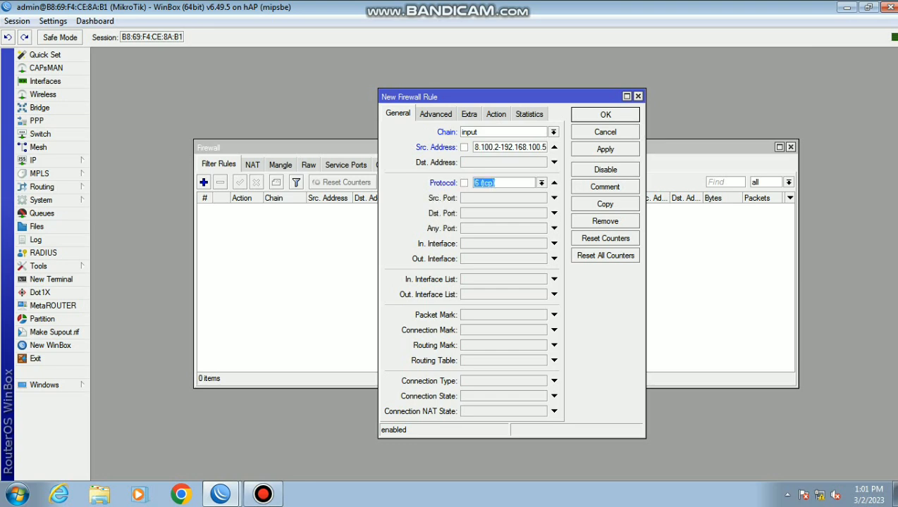
pyautogui.hotkey('alt', 'Down')
pyautogui.press('Escape')
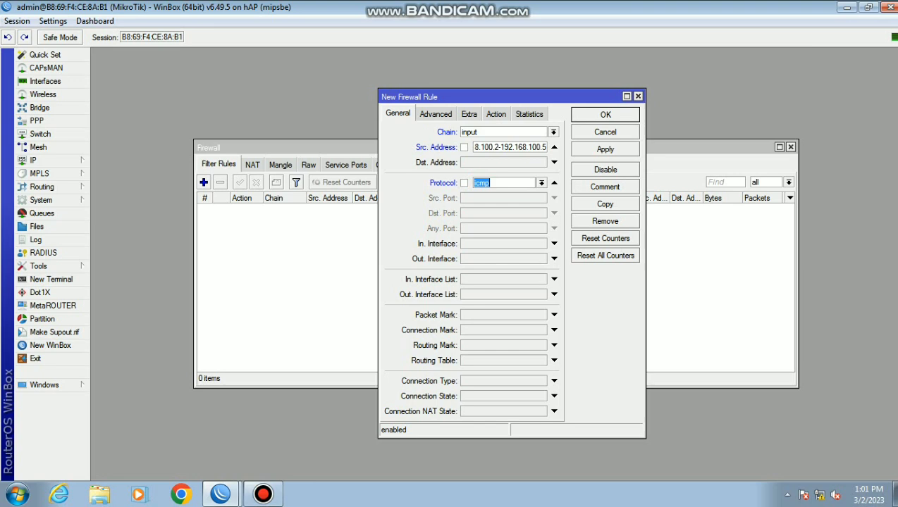
pyautogui.hotkey('ctrl', 'Tab')
pyautogui.hotkey('ctrl', 'Tab')
pyautogui.hotkey('ctrl', 'Tab')
pyautogui.hotkey('alt', 'Down')
pyautogui.press('Down')
pyautogui.press('Return')
pyautogui.press('Return')
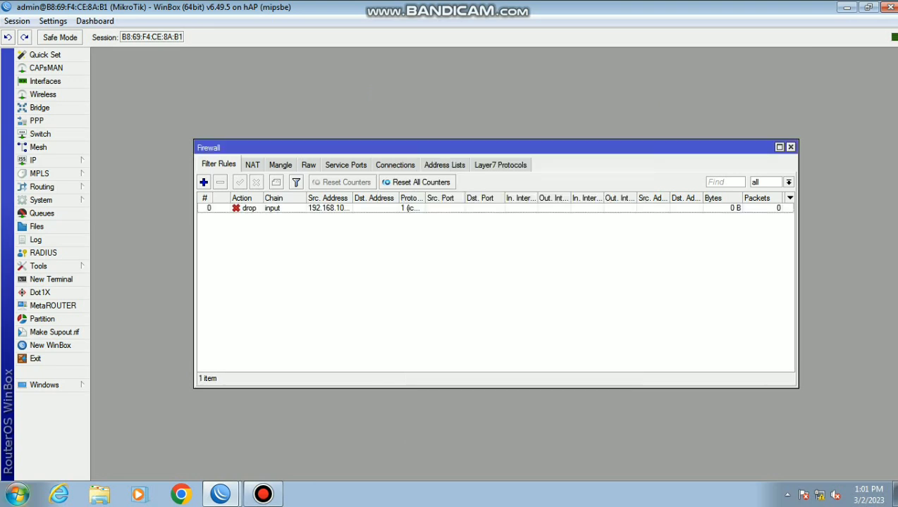
# Copy the ICMP drop rule into a new rule with source 192.168.100.51-192.168.100.100
pyautogui.click(282, 208)
pyautogui.press('Return')
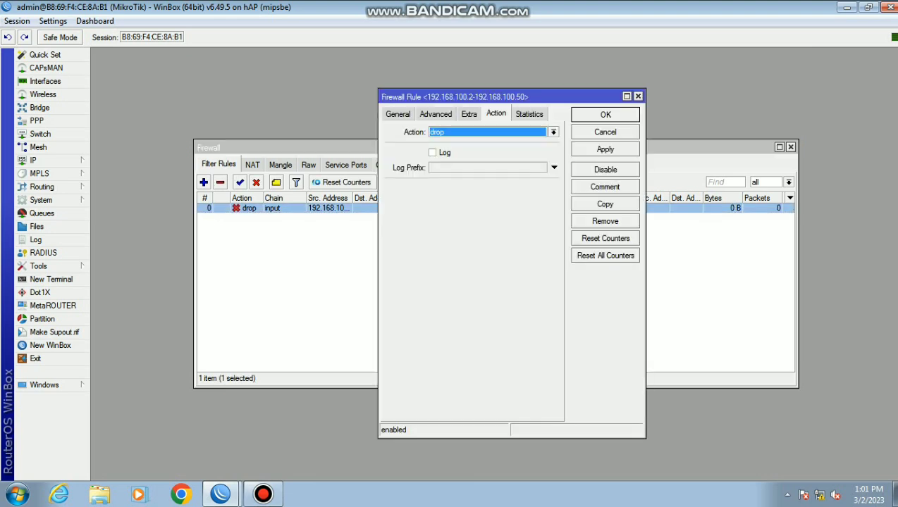
pyautogui.click(397, 113)
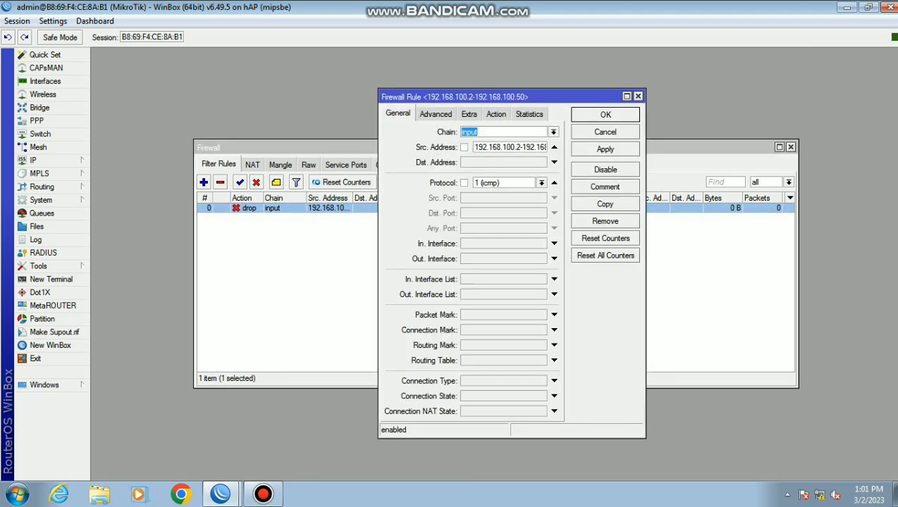
pyautogui.click(605, 204)
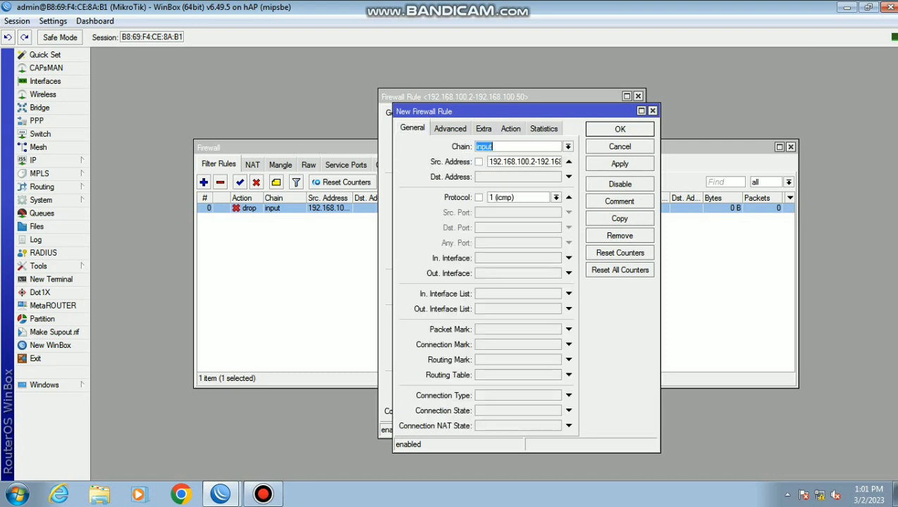
pyautogui.click(533, 162)
pyautogui.press('BackSpace')
pyautogui.write('51')
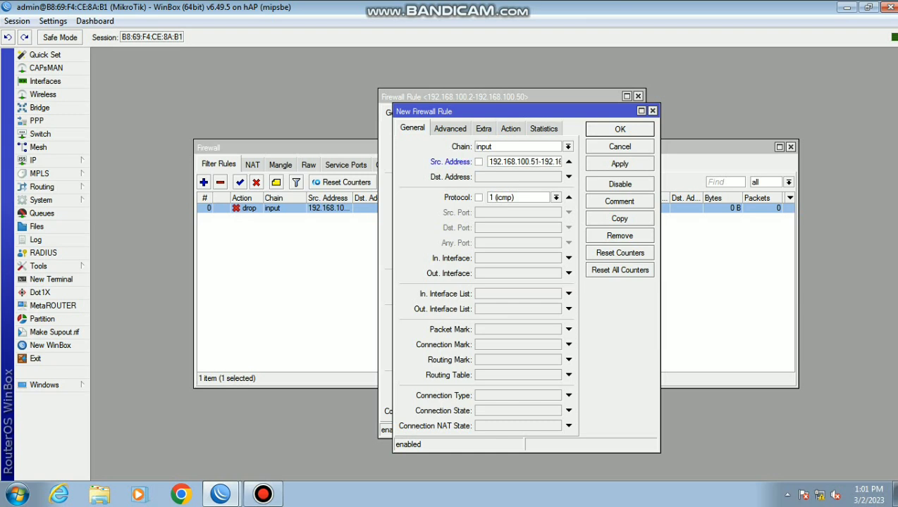
pyautogui.press('End')
pyautogui.press('BackSpace')
pyautogui.press('BackSpace')
pyautogui.write('100')
pyautogui.click(620, 164)
pyautogui.click(619, 129)
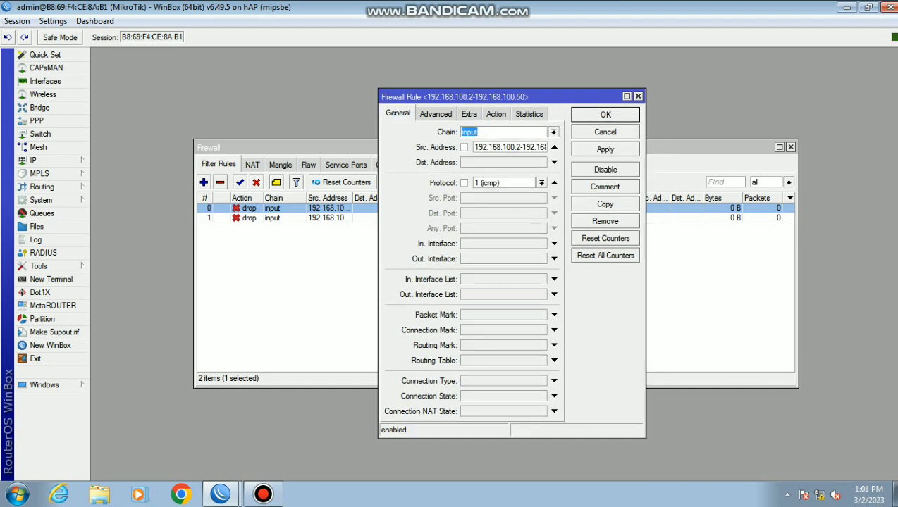
# Switch the second drop rule's chain to forward and save it
pyautogui.click(18, 497)
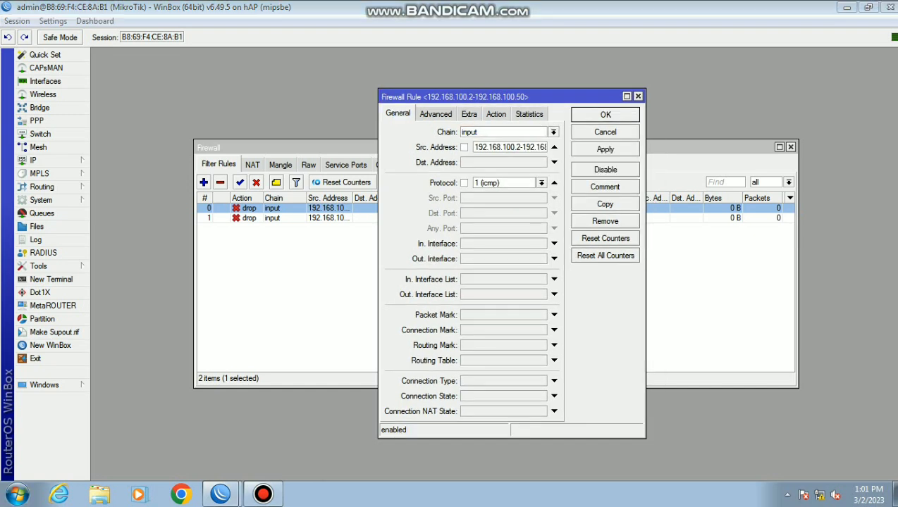
pyautogui.click(606, 150)
pyautogui.click(606, 115)
pyautogui.doubleClick(328, 218)
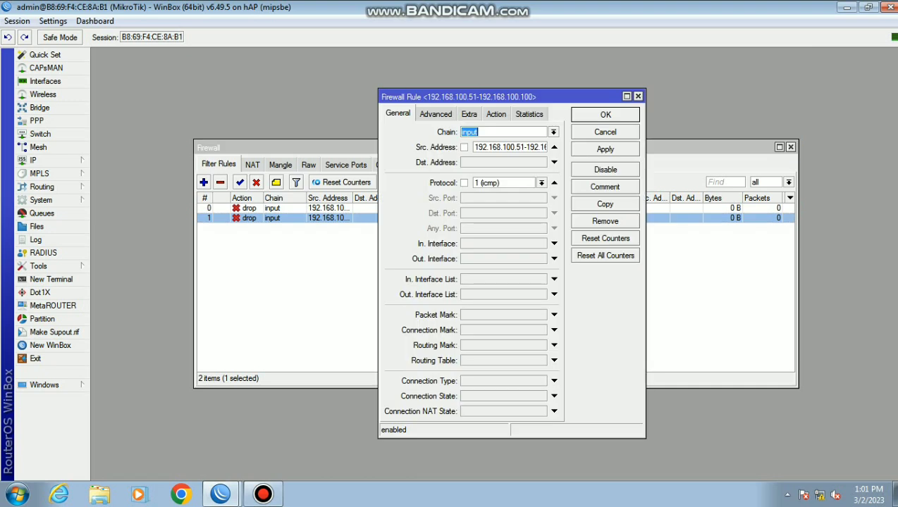
pyautogui.click(553, 132)
pyautogui.click(493, 142)
pyautogui.click(606, 150)
pyautogui.click(605, 114)
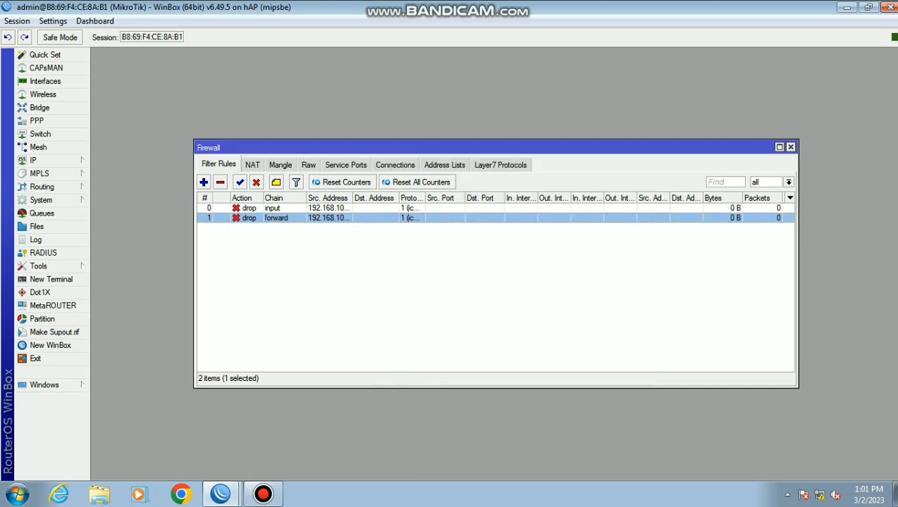
pyautogui.rightClick(820, 495)
# Open Local Area Connection's IPv4 properties and choose a manually set IP address
pyautogui.click(804, 485)
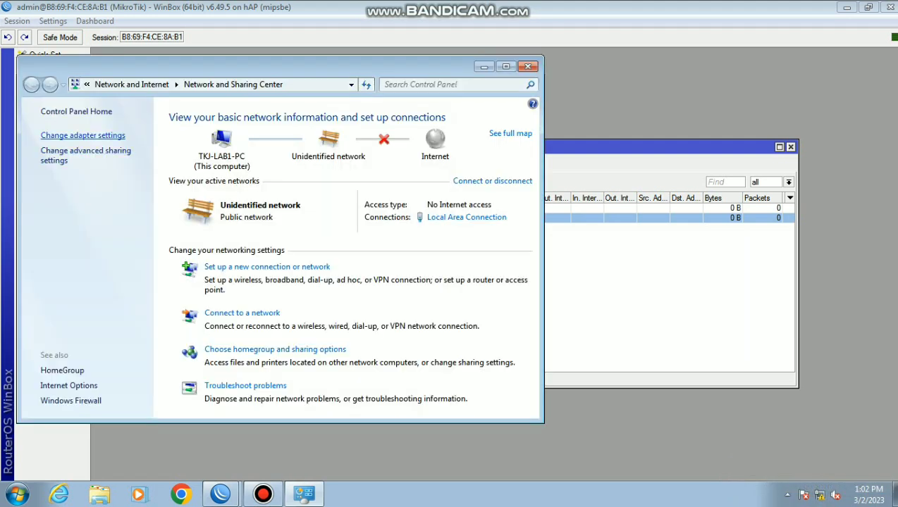
pyautogui.click(82, 135)
pyautogui.rightClick(141, 148)
pyautogui.click(181, 276)
pyautogui.doubleClick(145, 268)
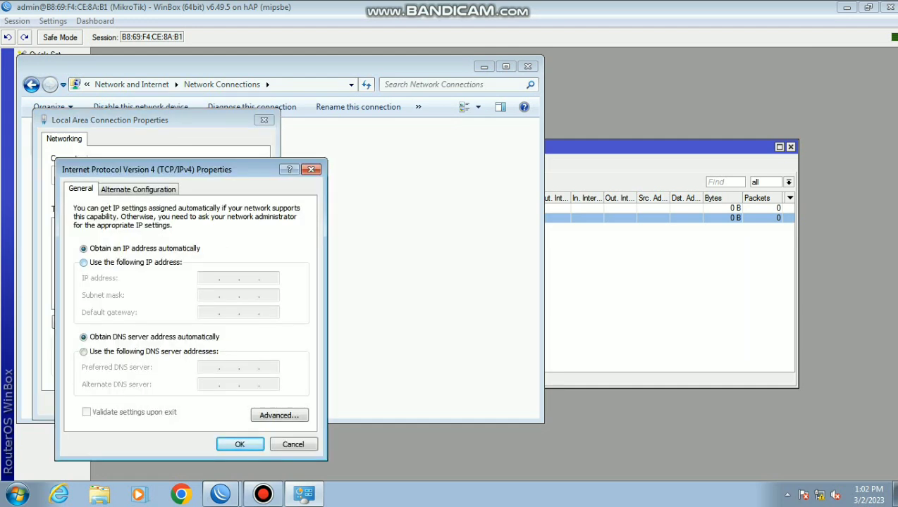
pyautogui.click(85, 262)
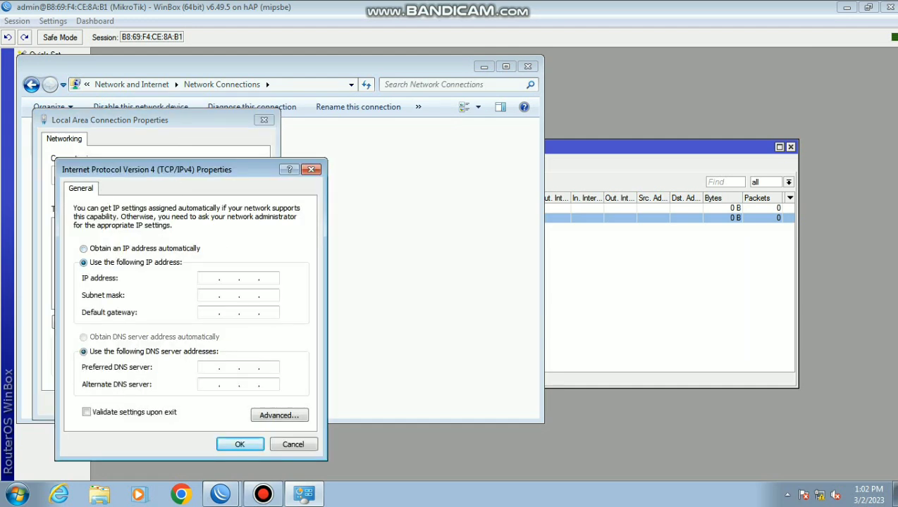
# Enter IP 192.168.100.2, mask 255.255.255.0, gateway 192.168.100.1 and DNS 8.8.8.8
pyautogui.write('192.168.100.')
pyautogui.write('2')
pyautogui.press('Tab')
pyautogui.press('Tab')
pyautogui.write('192.168.100.1')
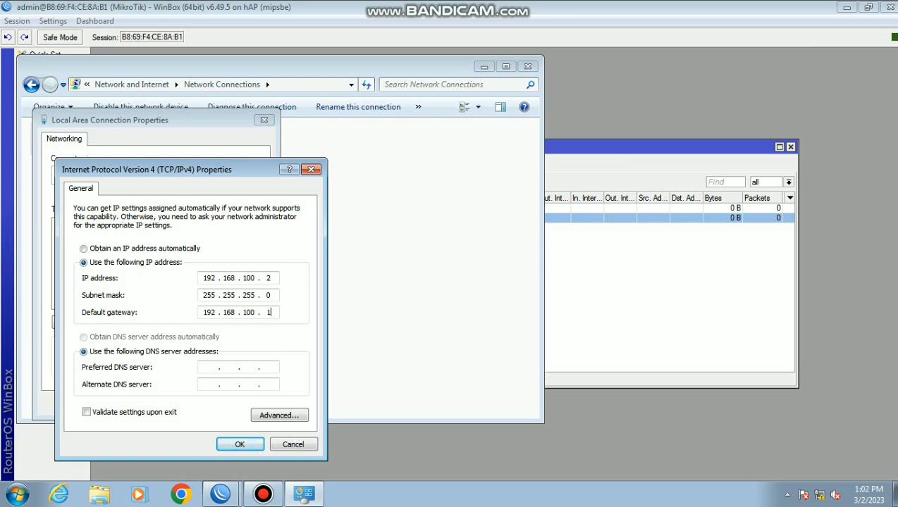
pyautogui.write('8.8.8.8')
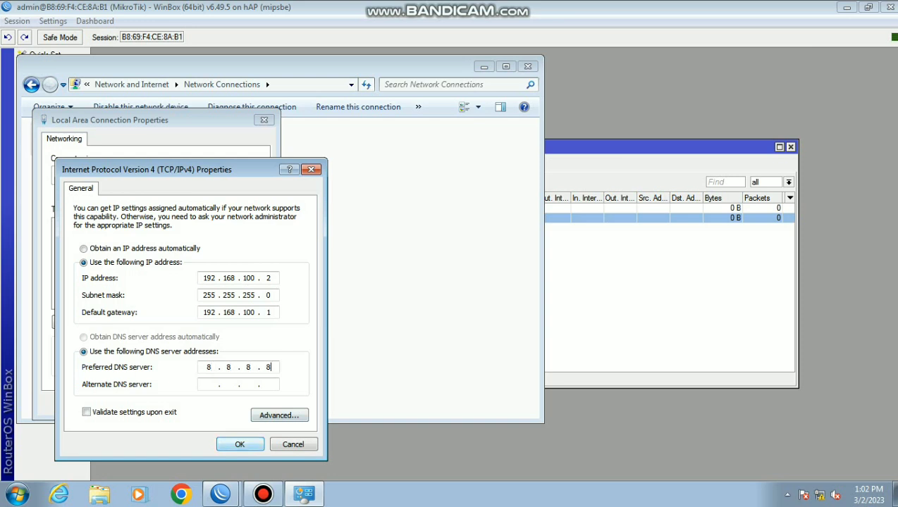
pyautogui.press('Return')
pyautogui.press('Return')
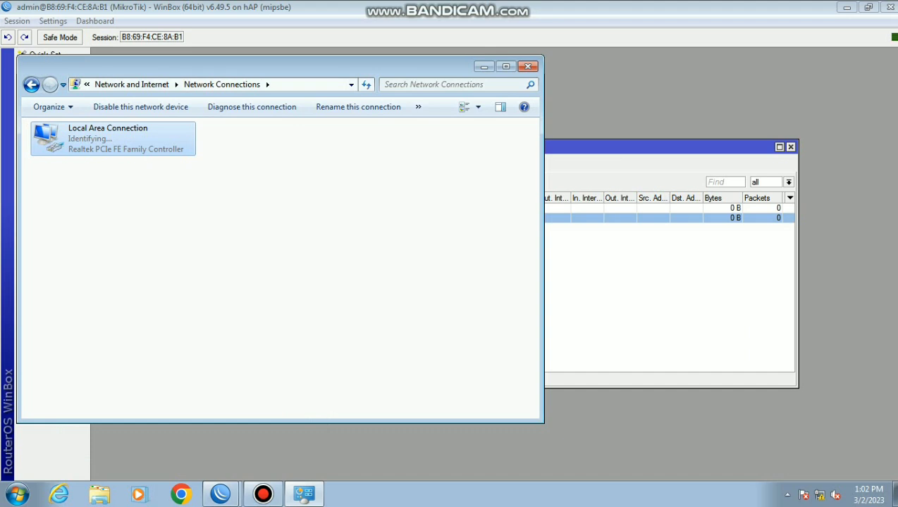
# Dismiss the network location prompt, then disable and re-enable Local Area Connection
pyautogui.click(641, 79)
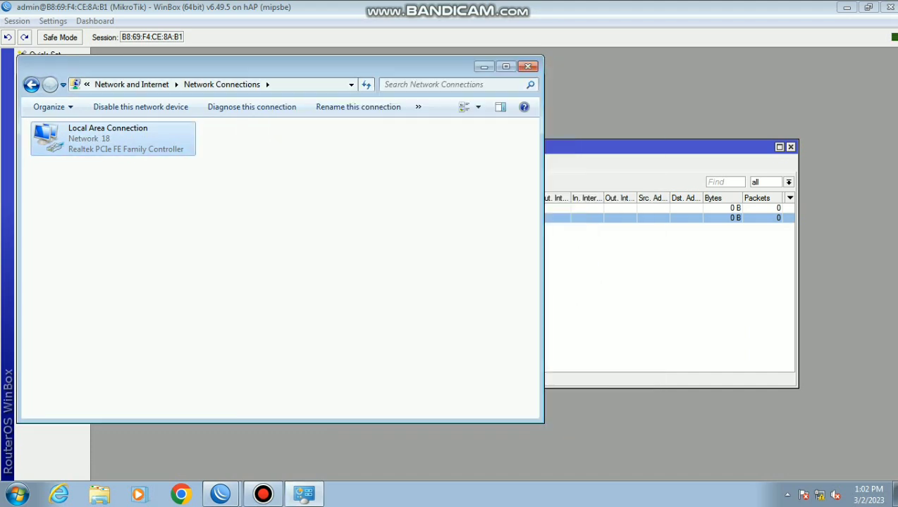
pyautogui.click(483, 66)
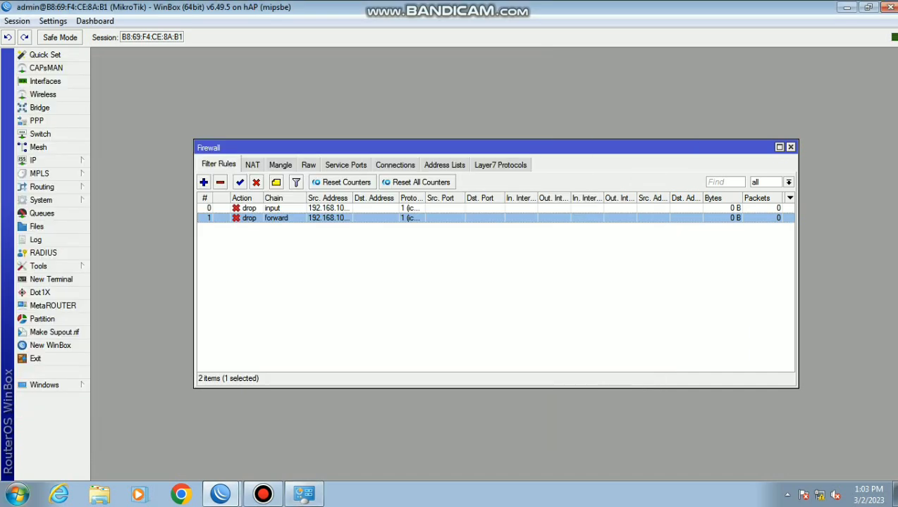
pyautogui.click(304, 494)
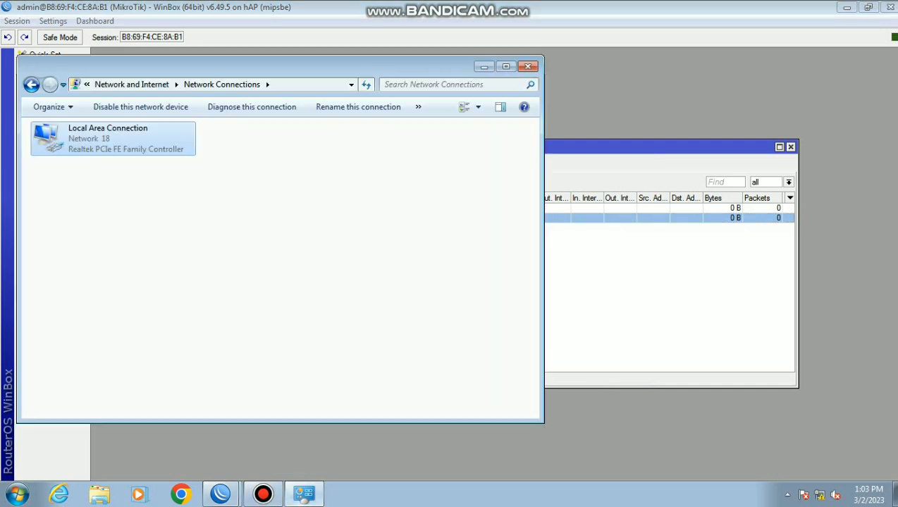
pyautogui.click(141, 107)
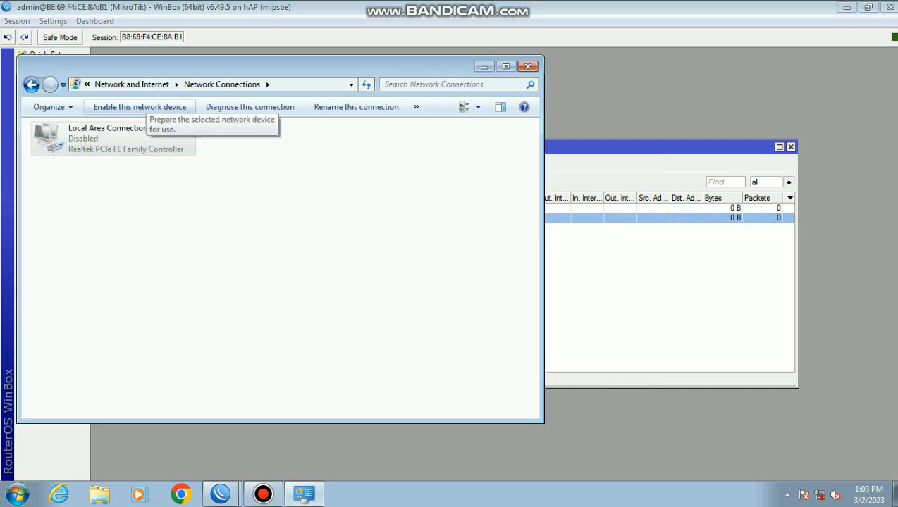
pyautogui.click(140, 107)
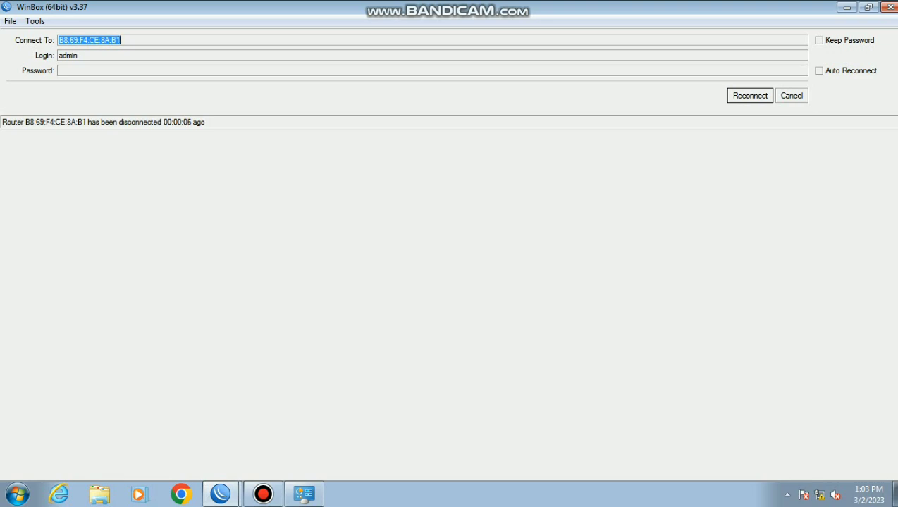
# Reconnect WinBox to the neighbor router at 192.168.100.1, skipping the password change prompt
pyautogui.click(792, 96)
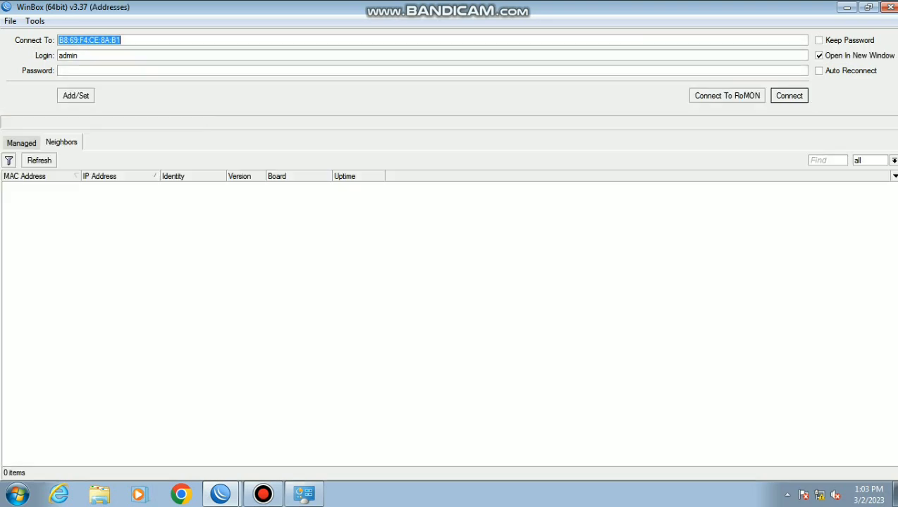
pyautogui.click(39, 161)
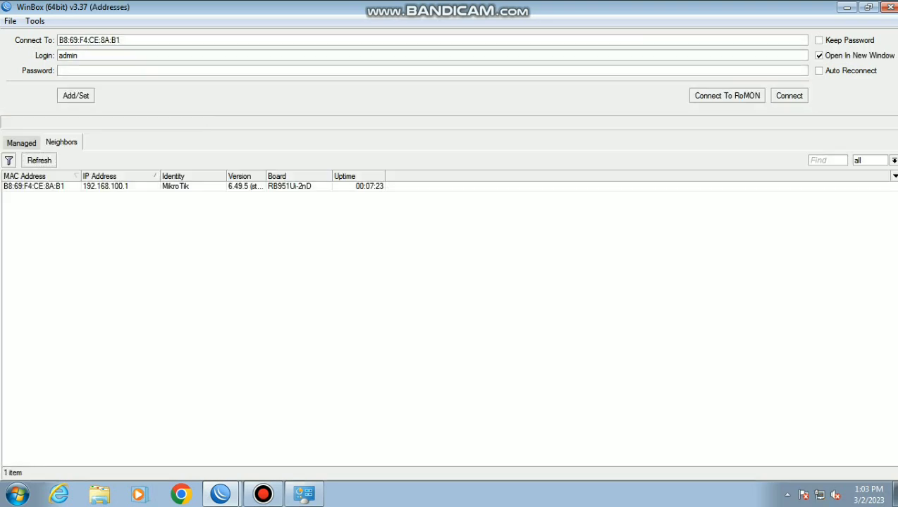
pyautogui.click(105, 186)
pyautogui.press('Return')
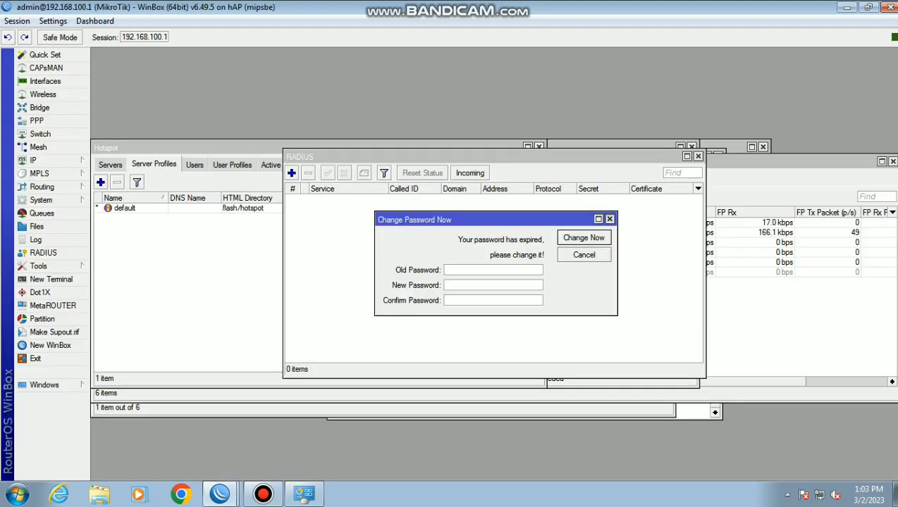
pyautogui.click(609, 219)
# Show the Firewall NAT rules and select the ether1 srcnat masquerade rule
pyautogui.click(39, 160)
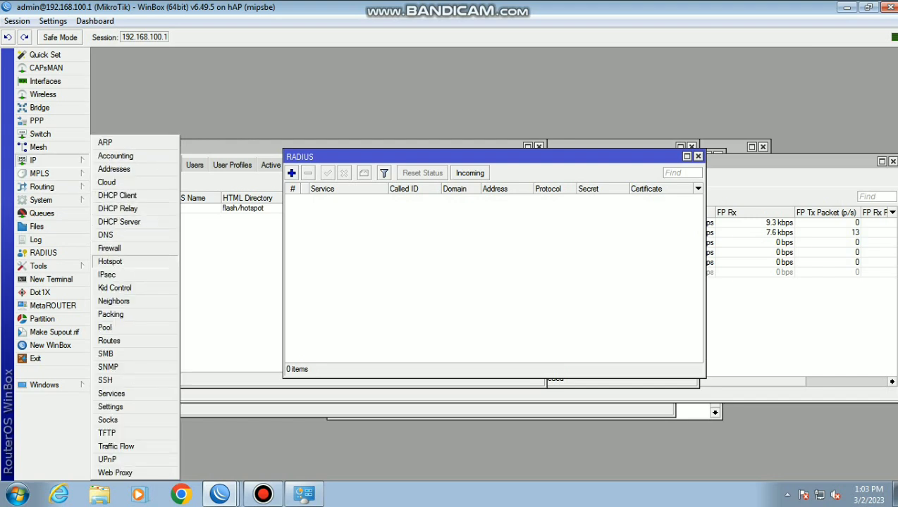
pyautogui.click(116, 266)
pyautogui.click(162, 179)
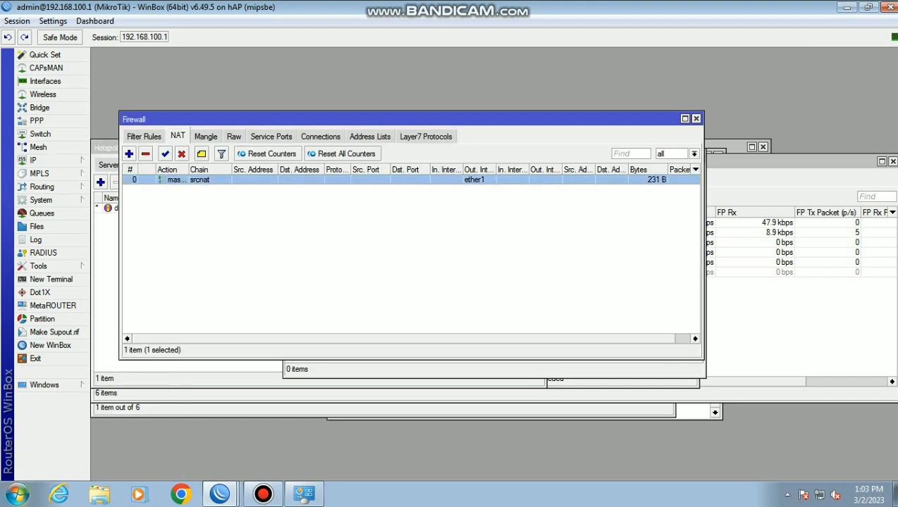
pyautogui.click(17, 494)
# Ping 192.168.100.1 in Command Prompt and stop it after the requests time out
pyautogui.press('Return')
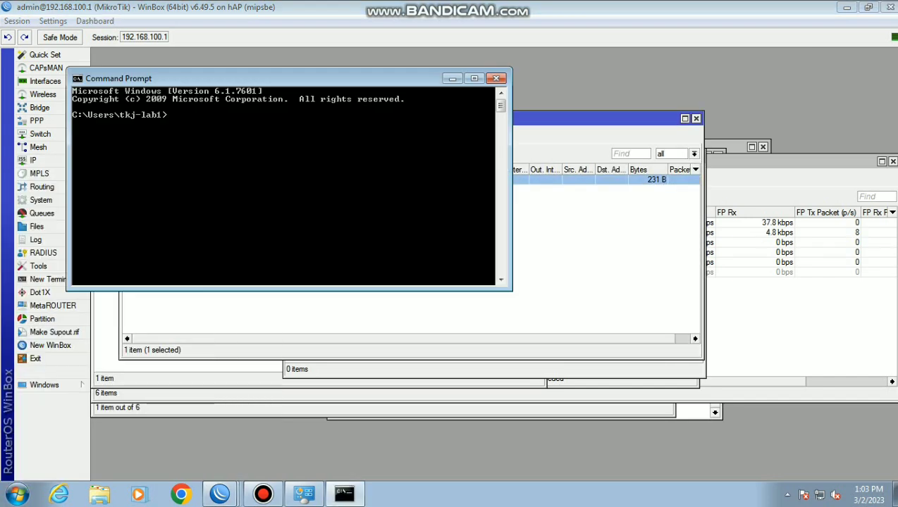
pyautogui.write('ping 192.168.1')
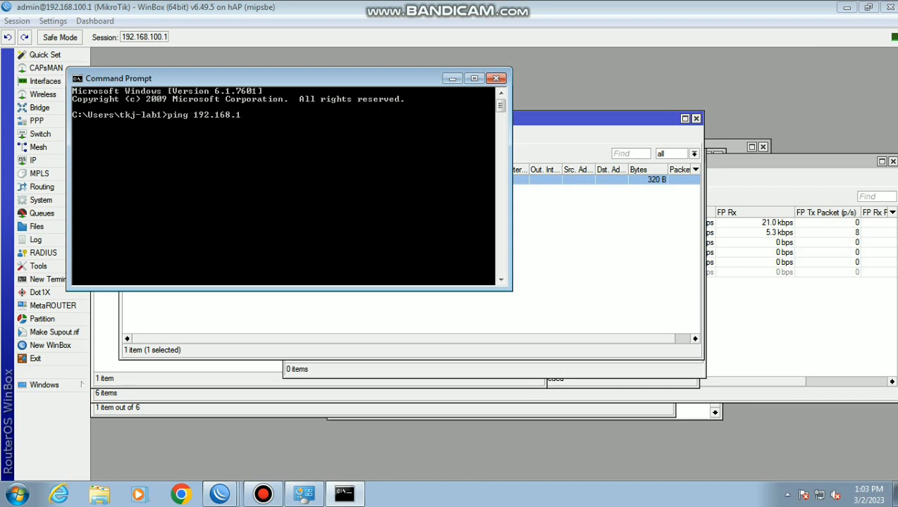
pyautogui.write('00.1')
pyautogui.press('Return')
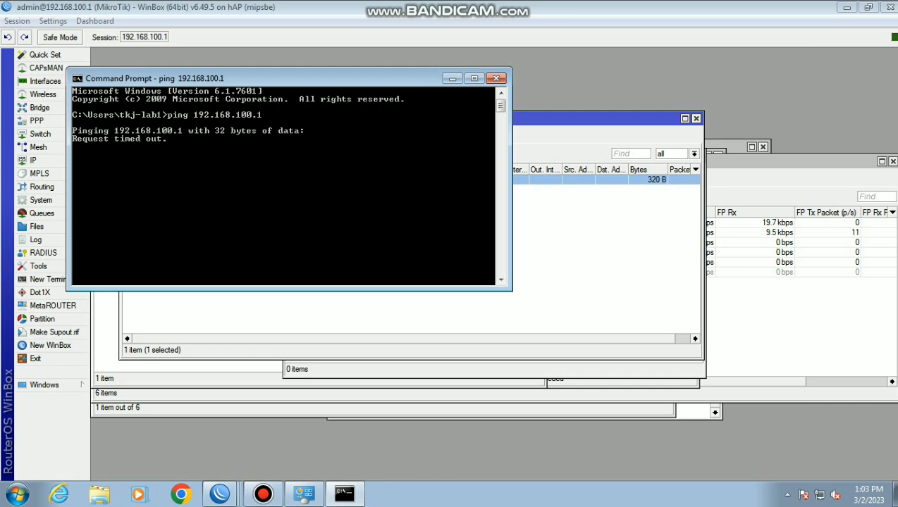
pyautogui.hotkey('ctrl', 'c')
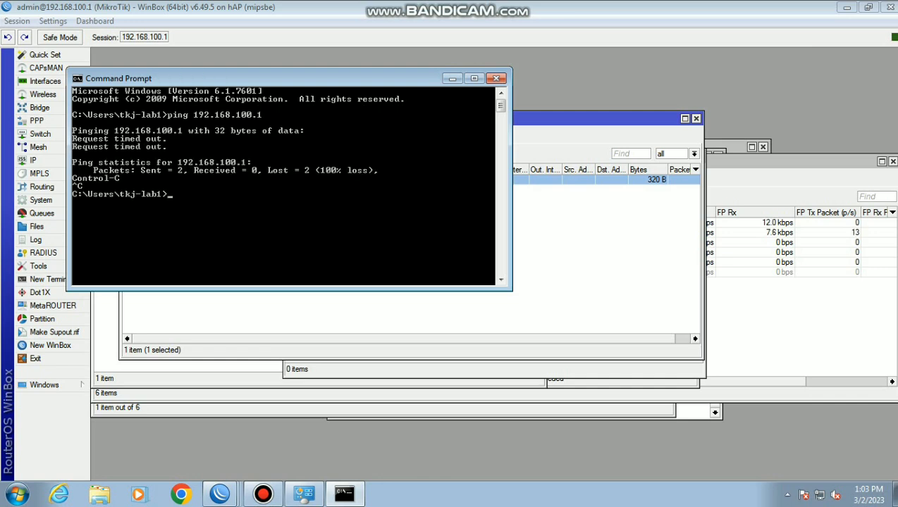
# Change Local Area Connection's IPv4 address from 192.168.100.2 to 192.168.100.65
pyautogui.click(820, 495)
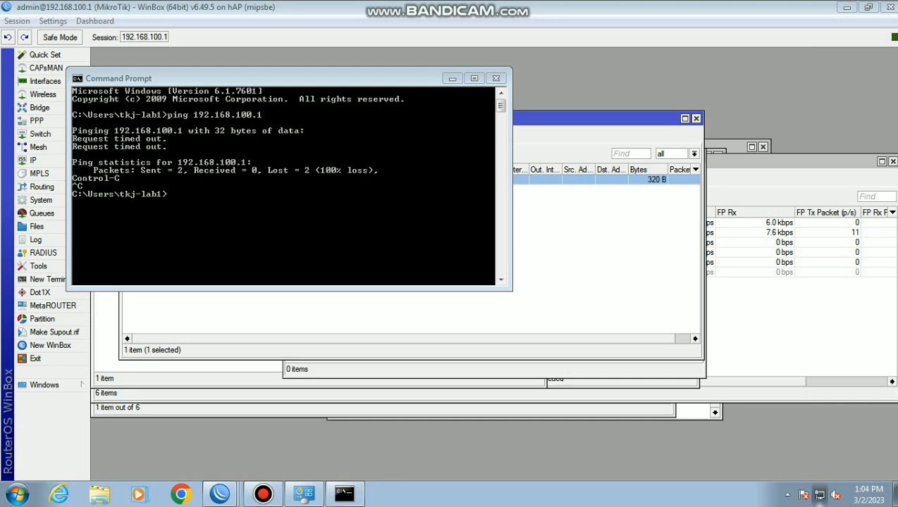
pyautogui.rightClick(820, 495)
pyautogui.click(802, 486)
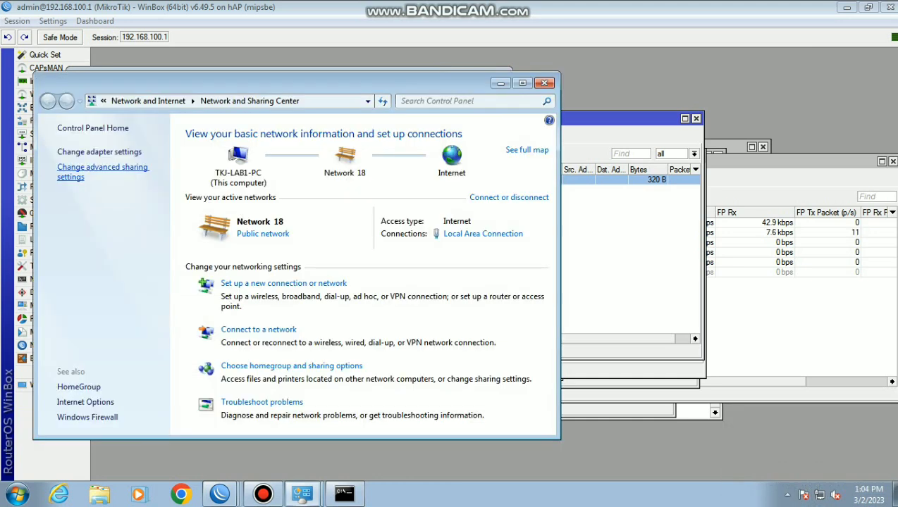
pyautogui.click(100, 152)
pyautogui.rightClick(180, 161)
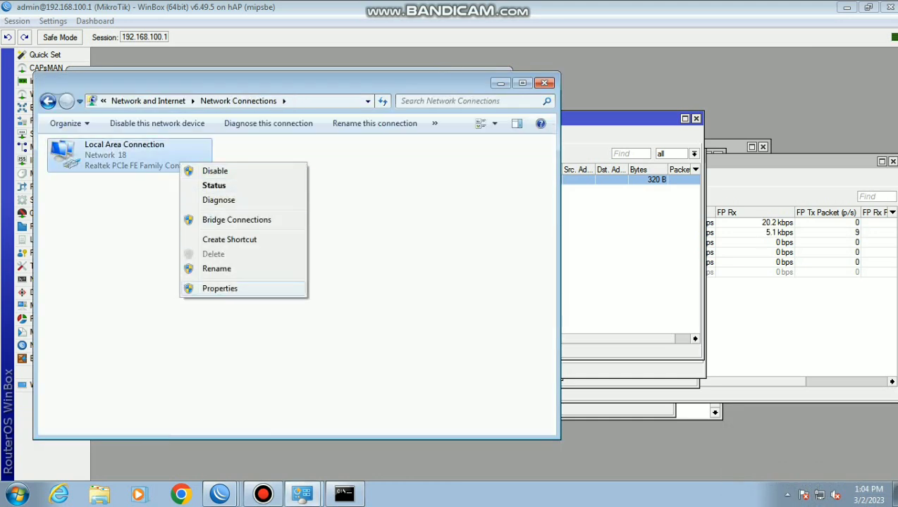
pyautogui.click(220, 288)
pyautogui.doubleClick(155, 287)
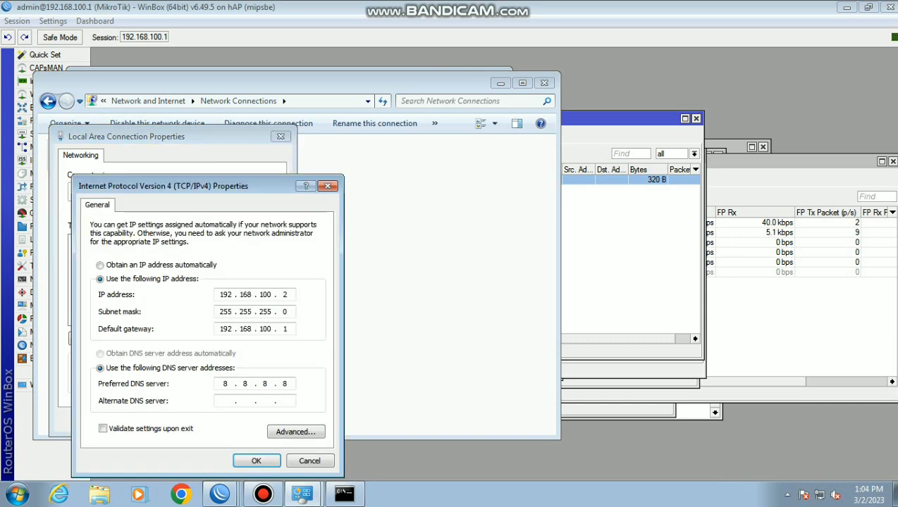
pyautogui.click(286, 295)
pyautogui.press('BackSpace')
pyautogui.write('65')
pyautogui.press('Return')
pyautogui.hotkey('alt', 'Tab')
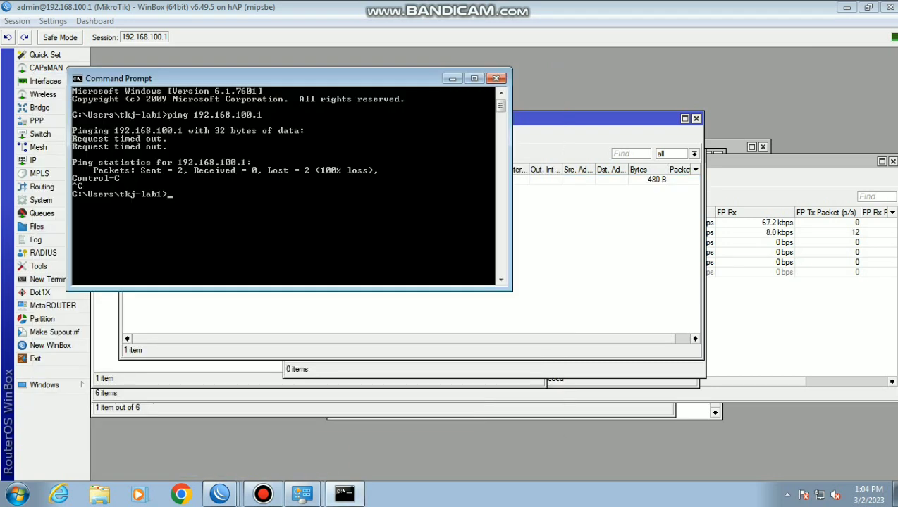
# Edit the previous ping to target 192.168.200.100, stop it after timeouts, and close Command Prompt
pyautogui.press('Up')
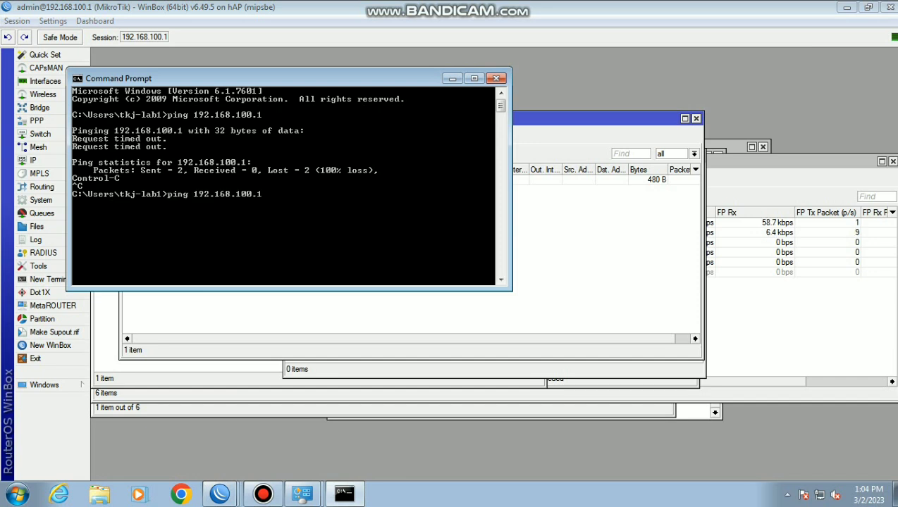
pyautogui.press('Left')
pyautogui.press('Left')
pyautogui.press('Left')
pyautogui.press('Left')
pyautogui.press('BackSpace')
pyautogui.write('2')
pyautogui.press('Right')
pyautogui.press('Right')
pyautogui.press('Right')
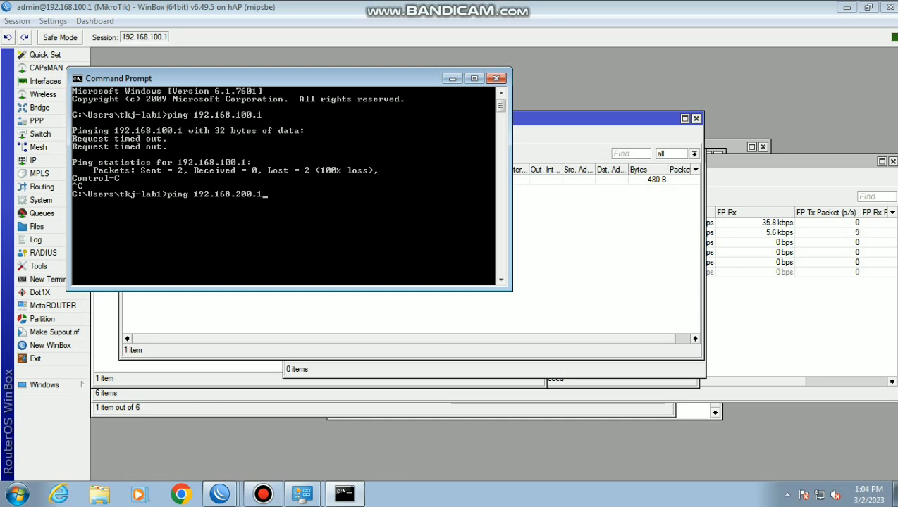
pyautogui.write('00')
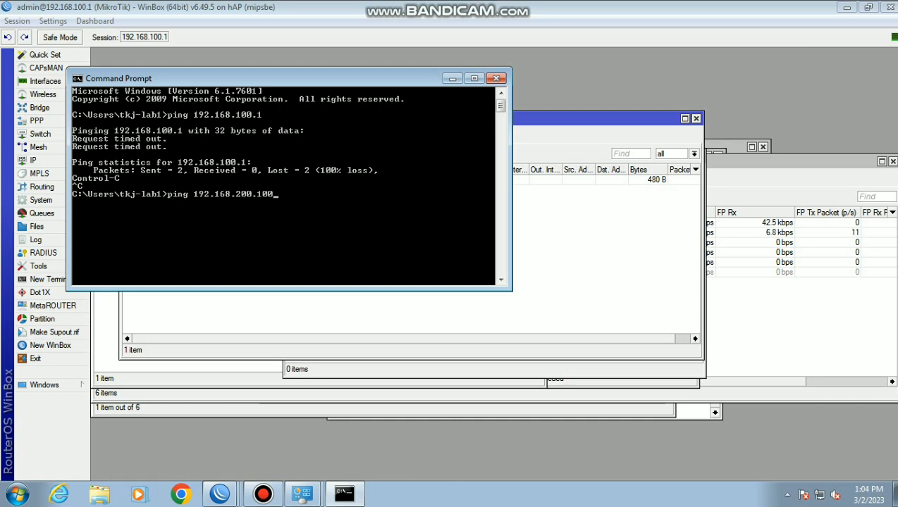
pyautogui.press('Return')
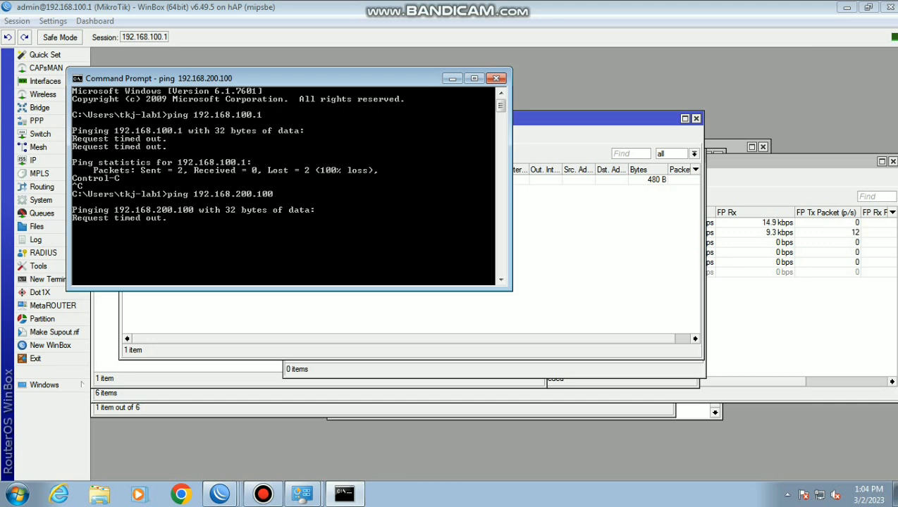
pyautogui.hotkey('ctrl', 'c')
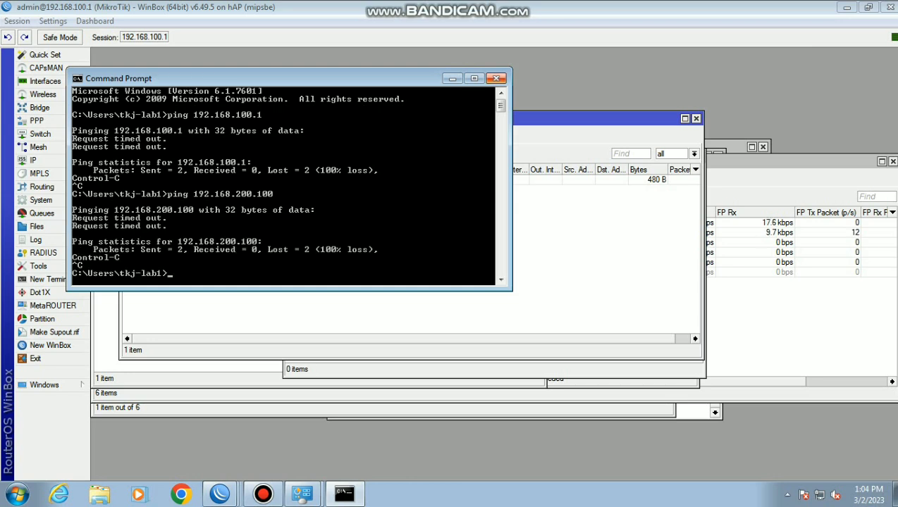
pyautogui.click(496, 78)
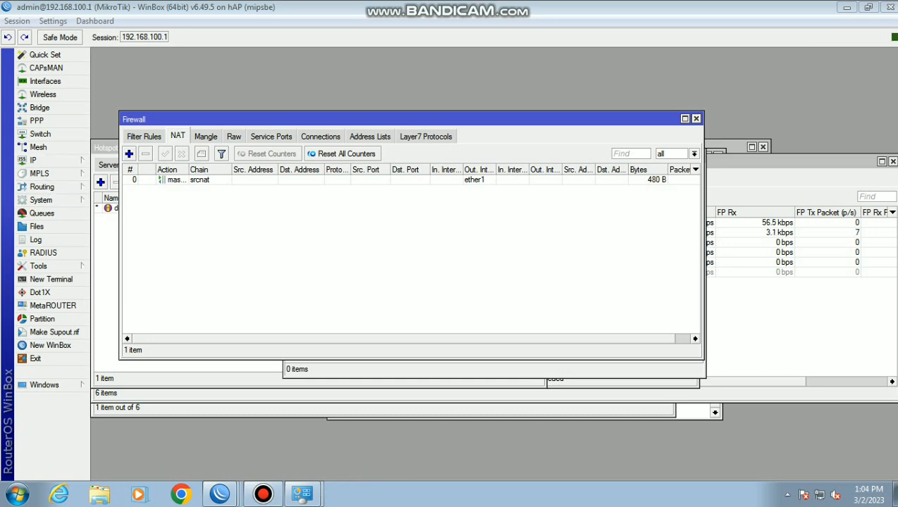
# Add an input-chain filter rule with action log and prefix 'tersimpan di disk', then check the log
pyautogui.click(144, 136)
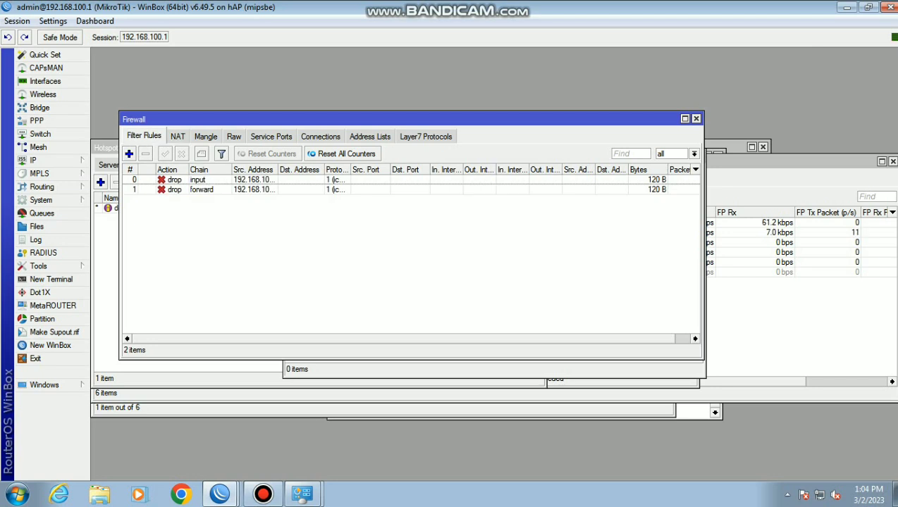
pyautogui.click(129, 153)
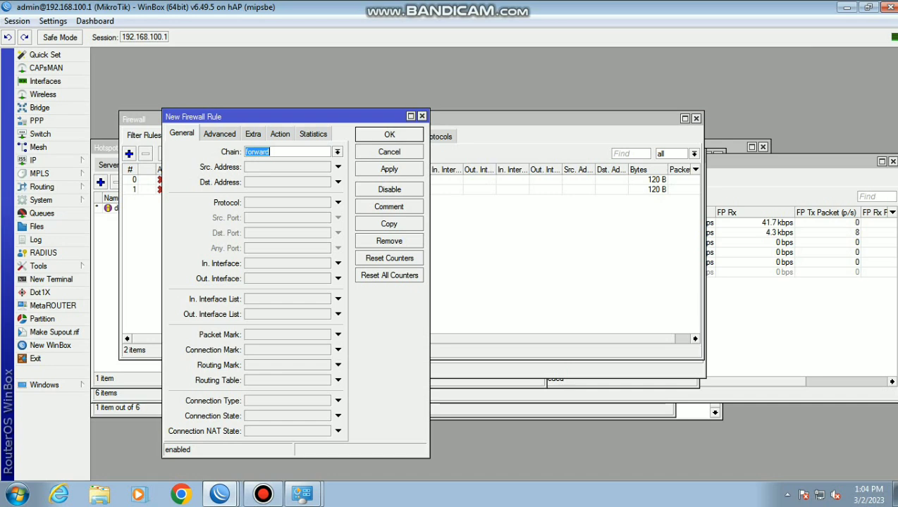
pyautogui.click(338, 152)
pyautogui.click(282, 171)
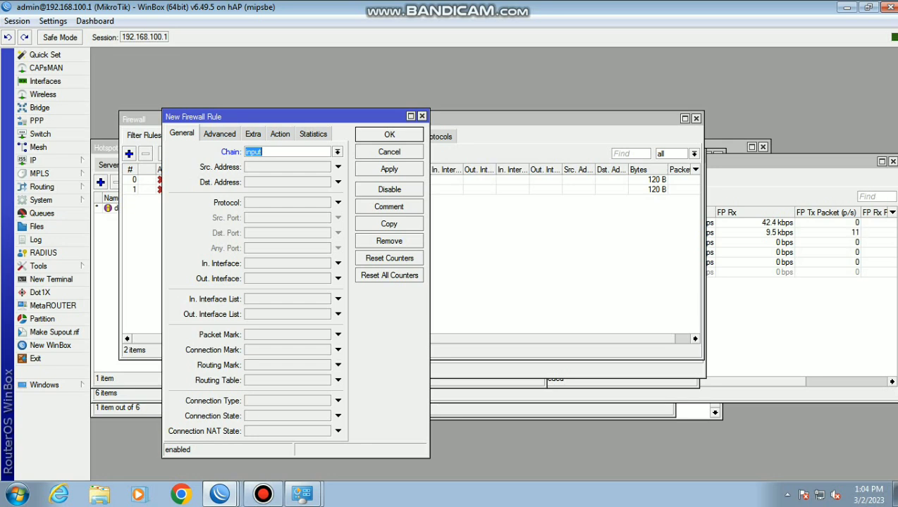
pyautogui.click(280, 134)
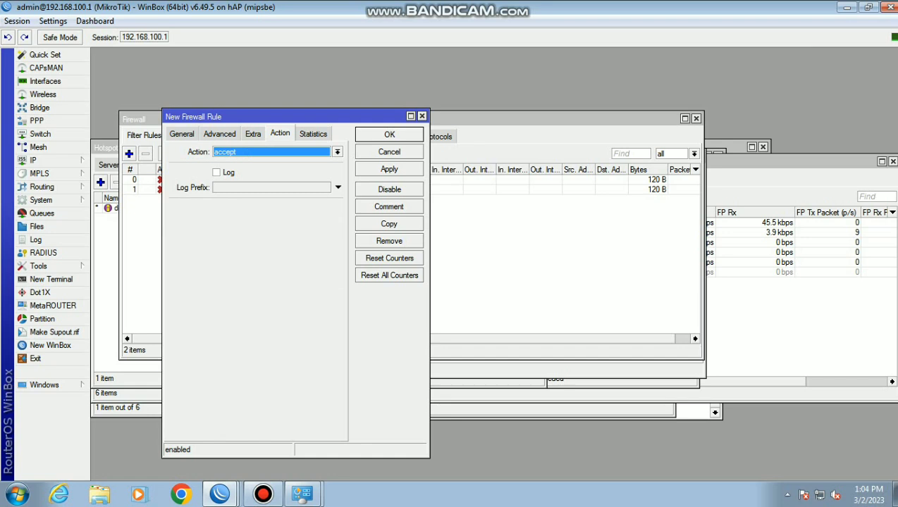
pyautogui.click(336, 151)
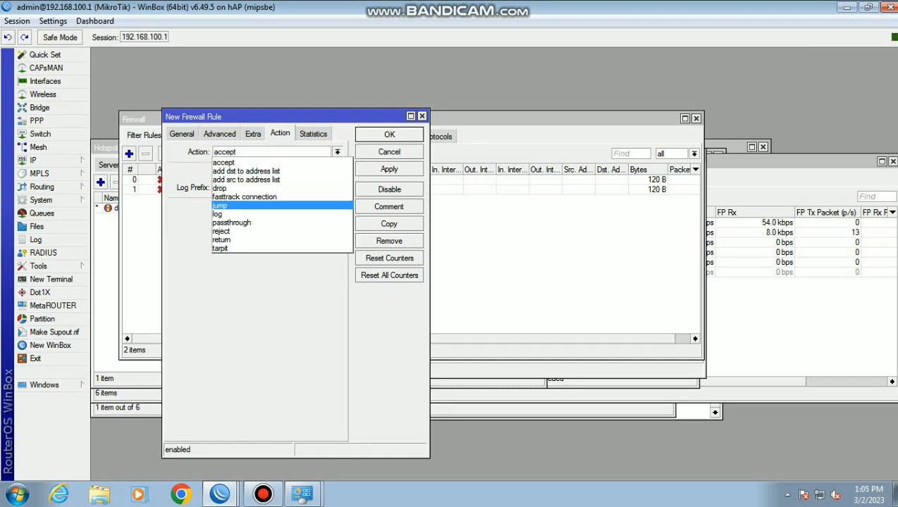
pyautogui.press('Down')
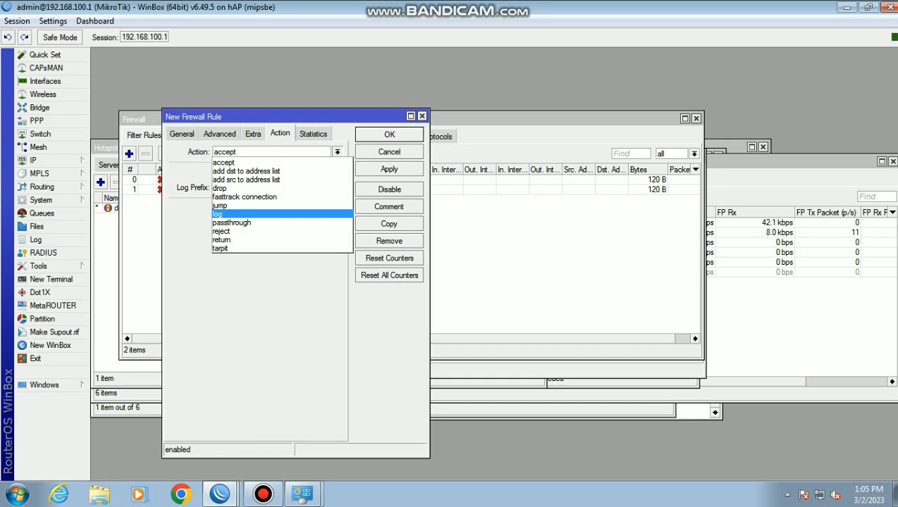
pyautogui.press('Return')
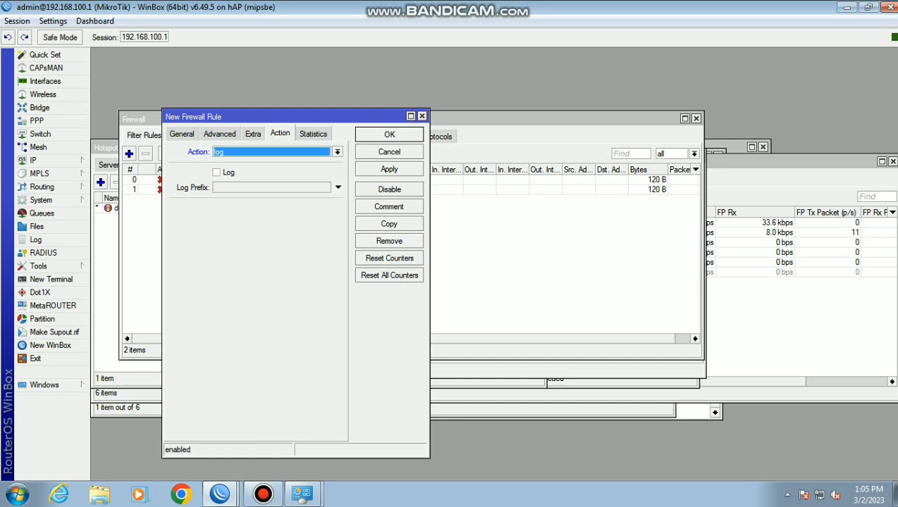
pyautogui.write('te')
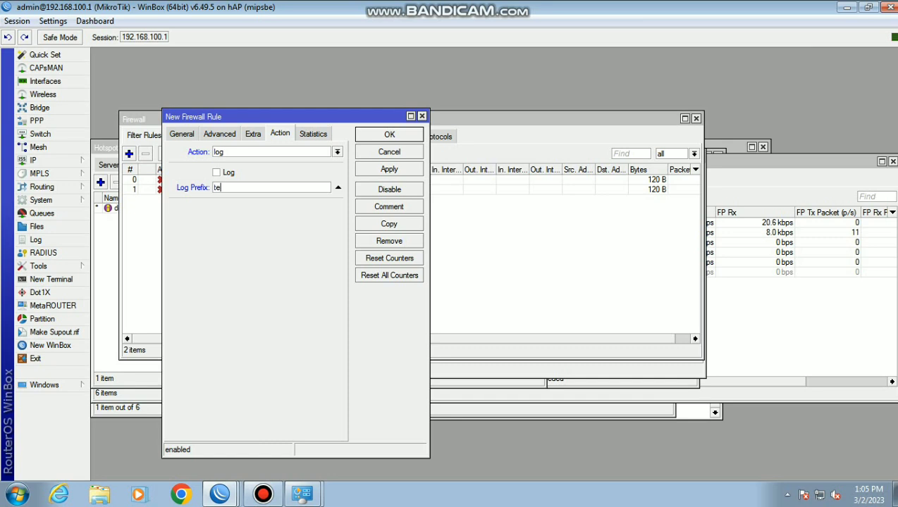
pyautogui.write('rsimpan di disk')
pyautogui.click(389, 169)
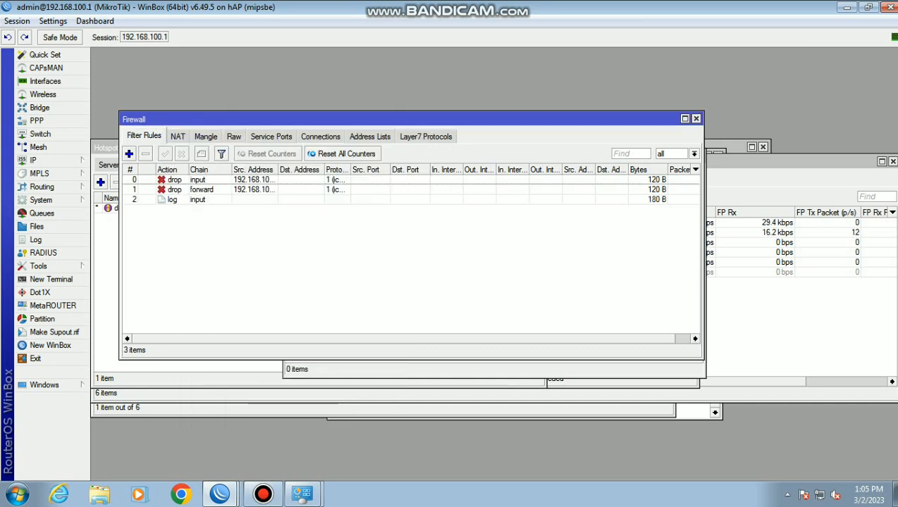
pyautogui.click(35, 239)
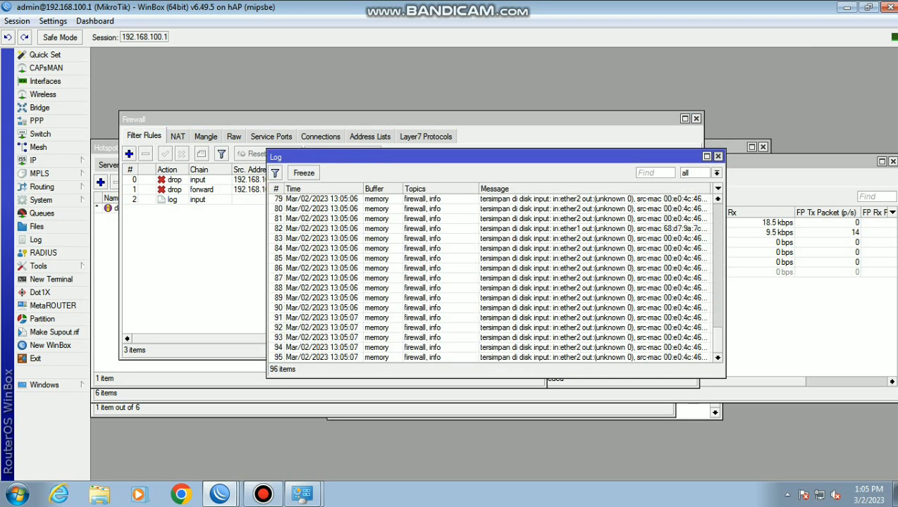
# Close the log and set the critical logging rule's action to disk under System > Logging
pyautogui.click(718, 157)
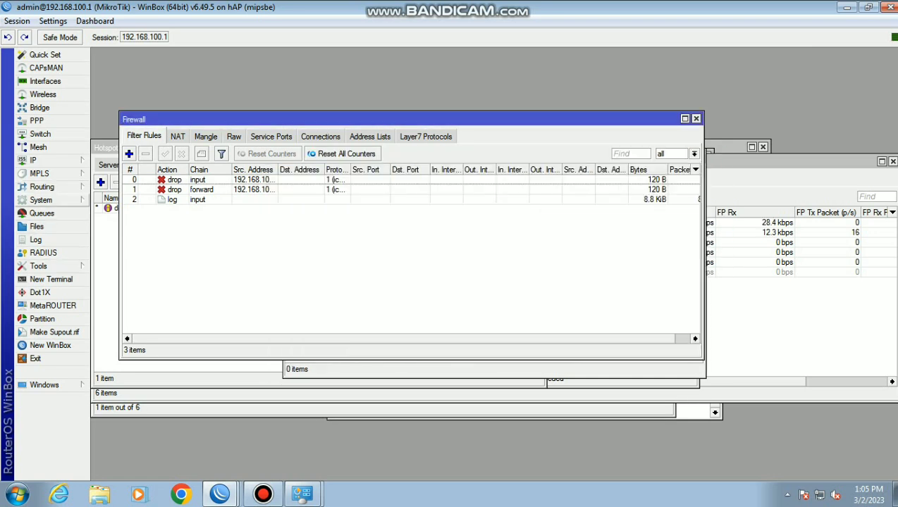
pyautogui.click(41, 200)
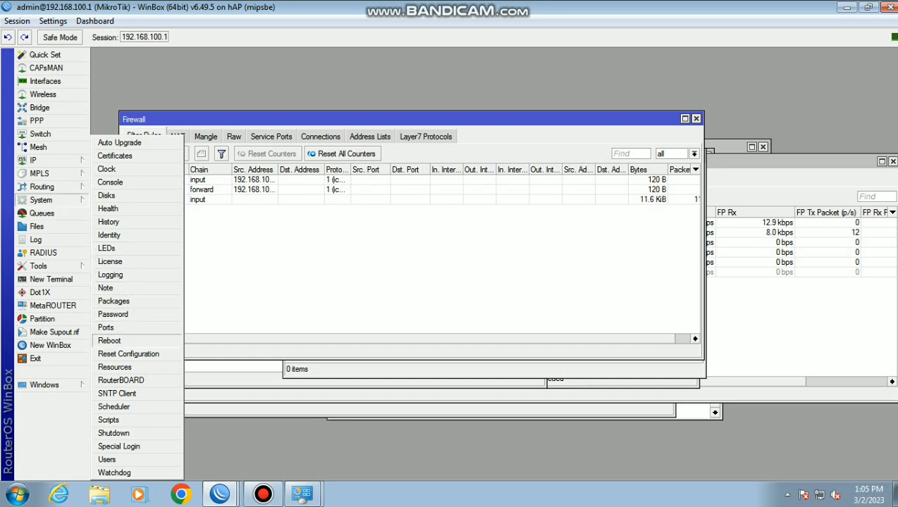
pyautogui.click(110, 275)
pyautogui.click(422, 208)
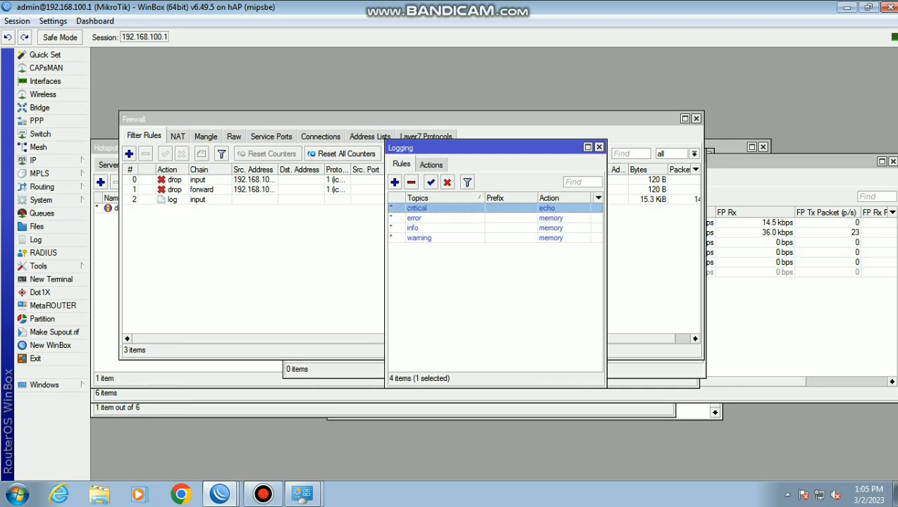
pyautogui.doubleClick(423, 208)
pyautogui.click(514, 247)
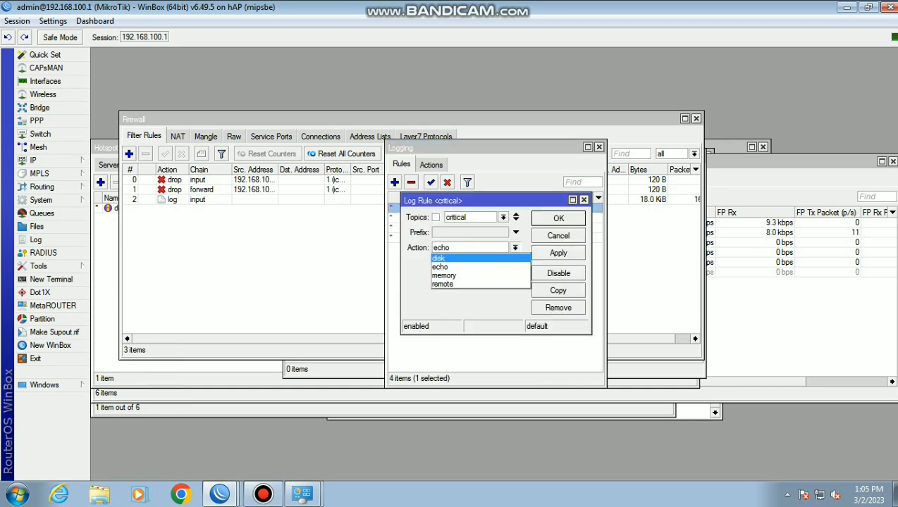
pyautogui.click(455, 255)
pyautogui.click(558, 252)
pyautogui.click(558, 218)
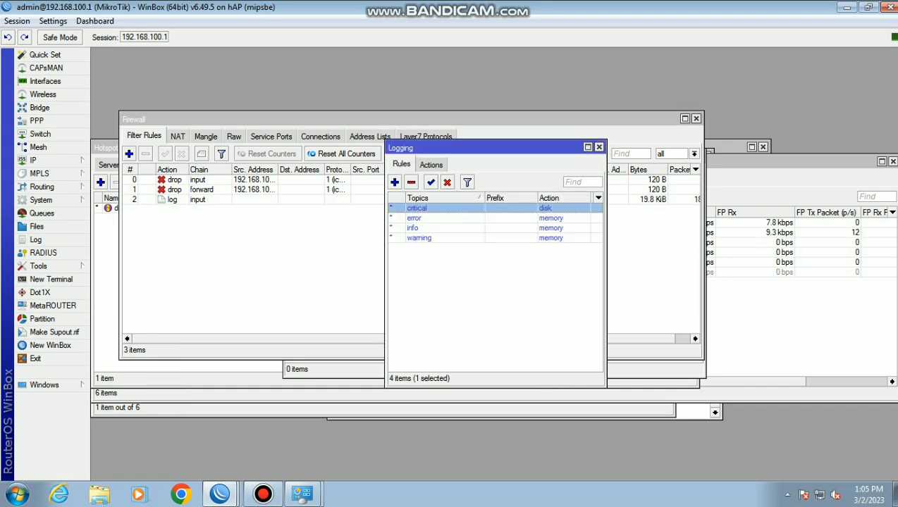
# Set the error logging rule's action to disk
pyautogui.doubleClick(422, 218)
pyautogui.click(558, 218)
pyautogui.doubleClick(423, 218)
pyautogui.click(514, 248)
pyautogui.click(438, 257)
pyautogui.click(558, 252)
pyautogui.click(558, 217)
# Set the info and warning logging rules' action to disk
pyautogui.doubleClick(423, 227)
pyautogui.click(515, 247)
pyautogui.click(438, 258)
pyautogui.click(558, 252)
pyautogui.click(558, 217)
pyautogui.doubleClick(422, 238)
pyautogui.click(515, 248)
pyautogui.click(438, 257)
pyautogui.click(558, 252)
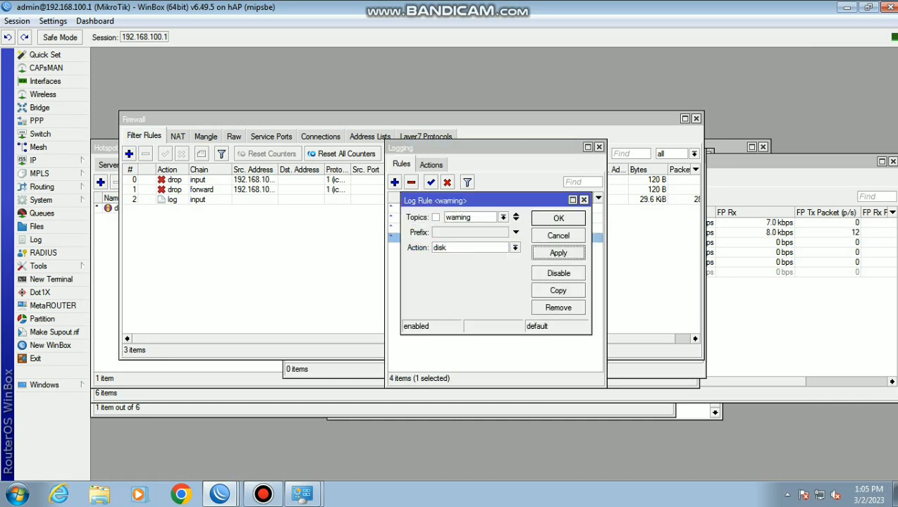
pyautogui.click(558, 218)
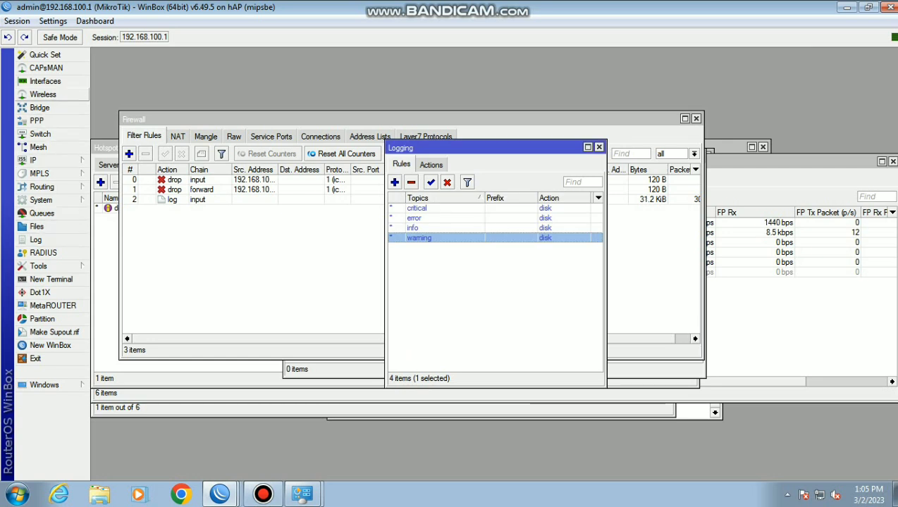
pyautogui.click(42, 94)
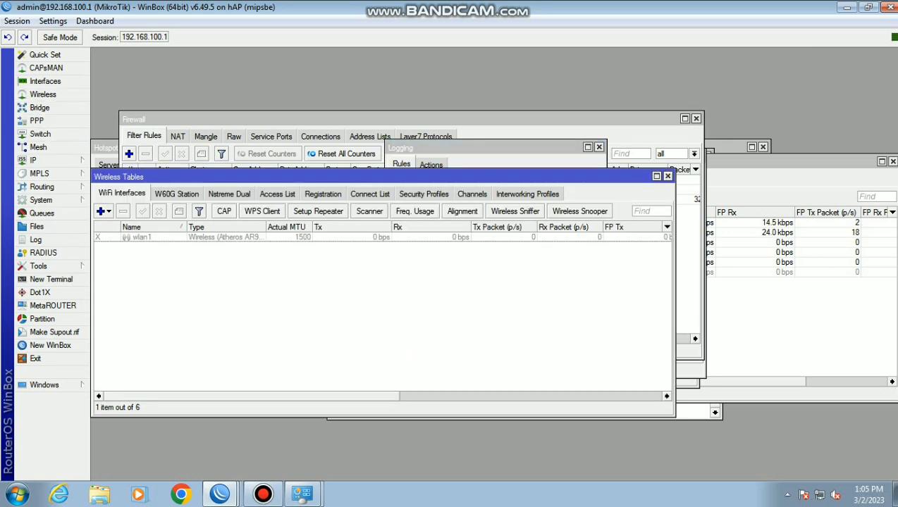
# Enable wlan1 and set its wireless mode to ap bridge
pyautogui.click(141, 237)
pyautogui.click(142, 211)
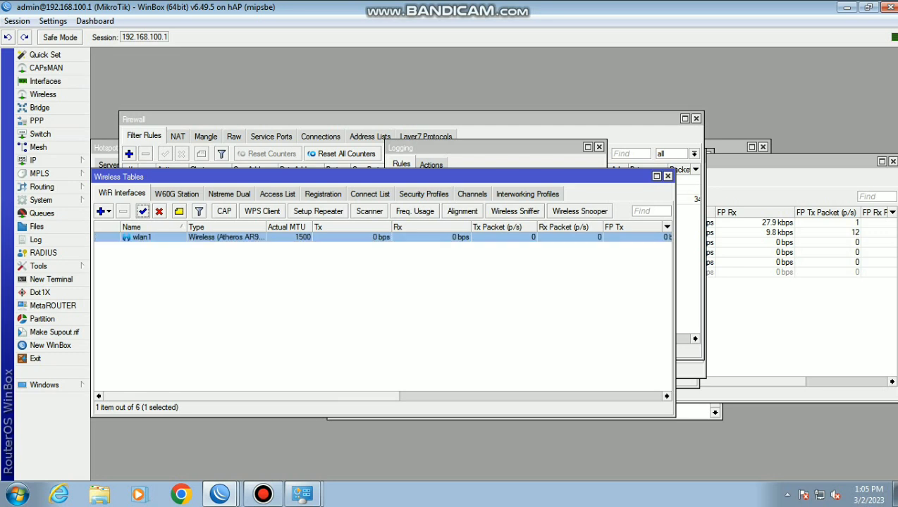
pyautogui.click(233, 303)
pyautogui.doubleClick(141, 236)
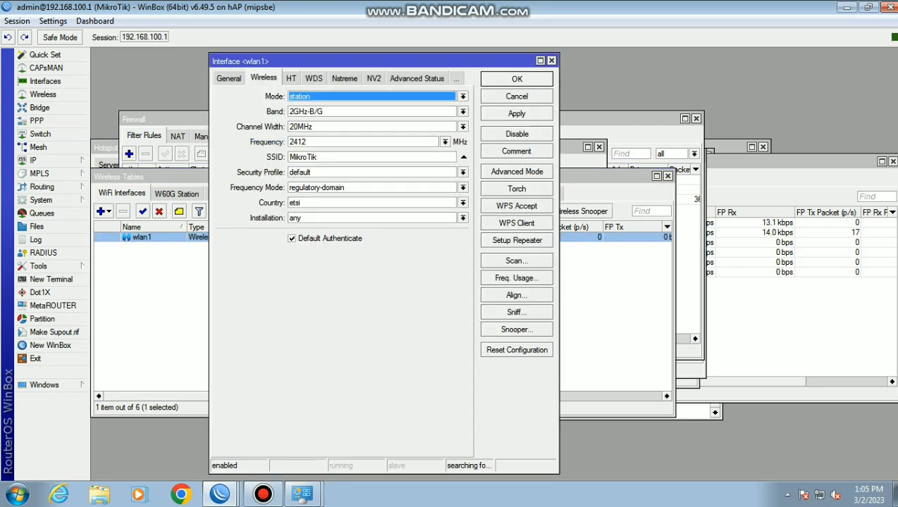
pyautogui.click(462, 97)
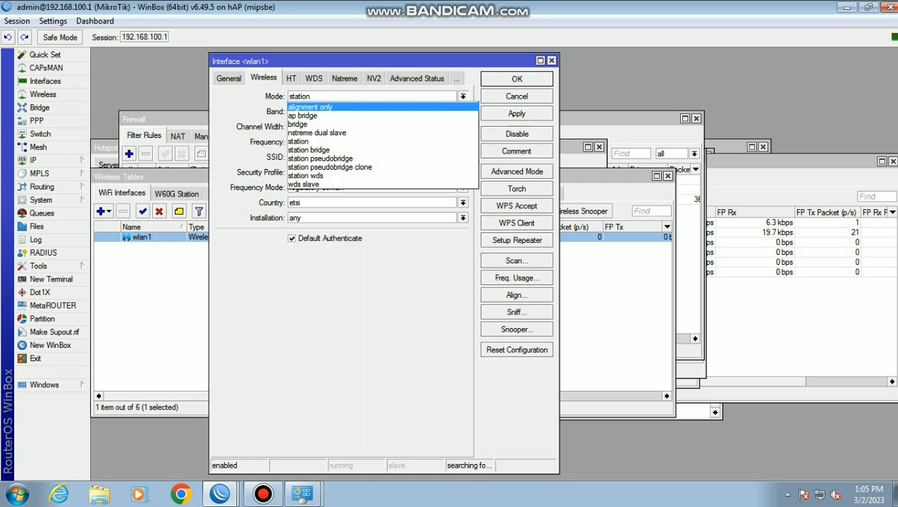
pyautogui.press('Return')
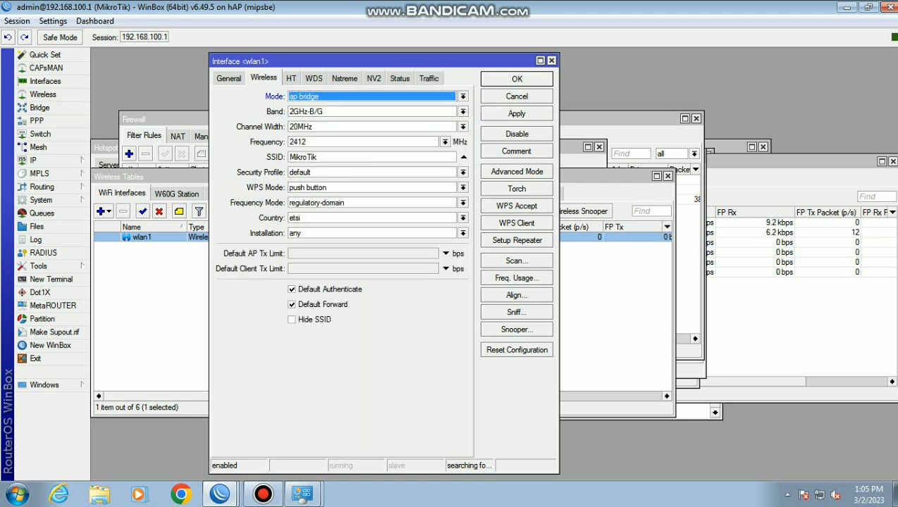
# Set wlan1 frequency to auto and SSID to Ayang_ProxyUKK, then save the interface
pyautogui.click(445, 142)
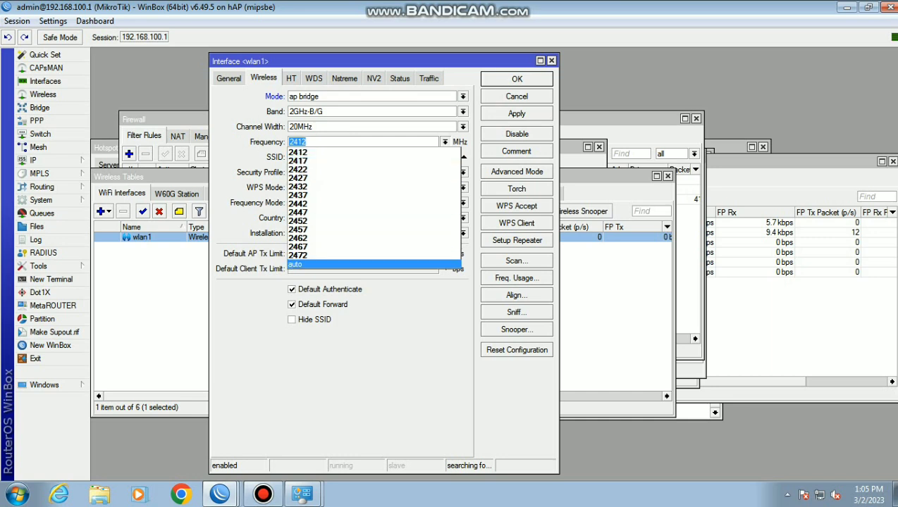
pyautogui.press('Return')
pyautogui.press('Tab')
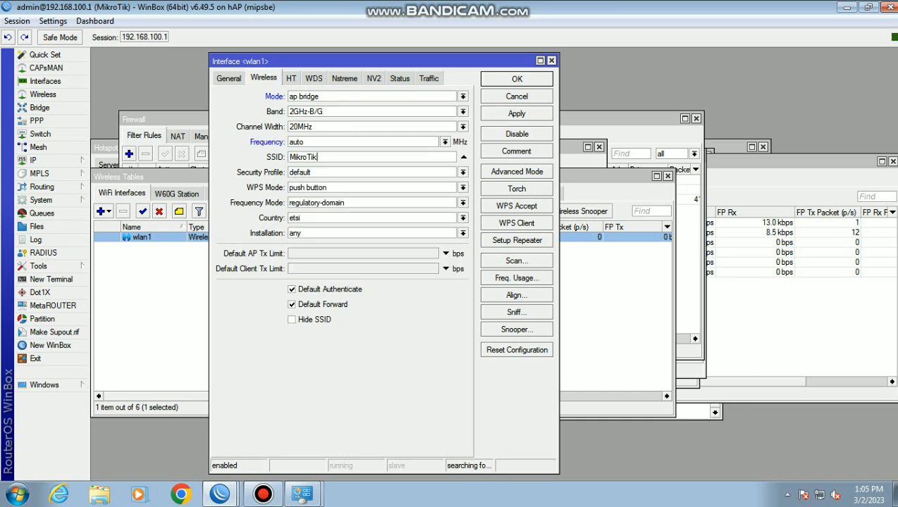
pyautogui.press('BackSpace')
pyautogui.write('Ayang_ProxyUKK')
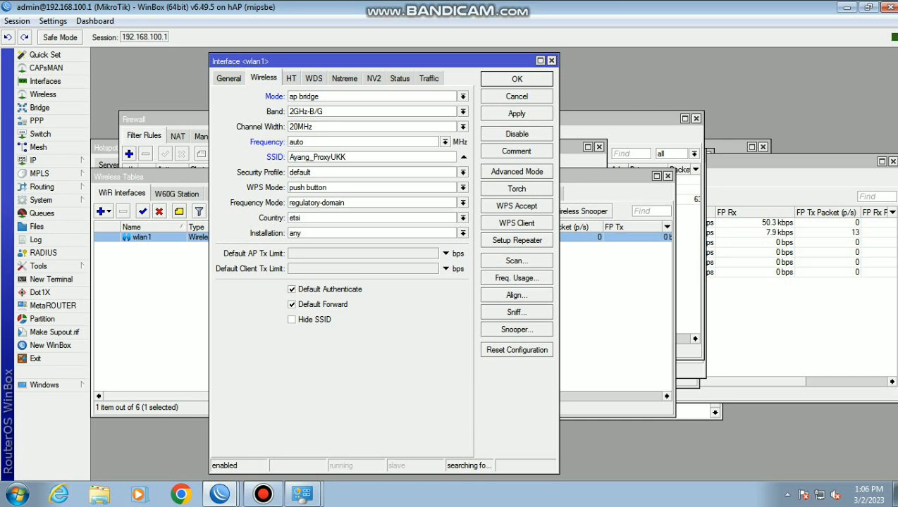
pyautogui.click(517, 114)
pyautogui.click(516, 78)
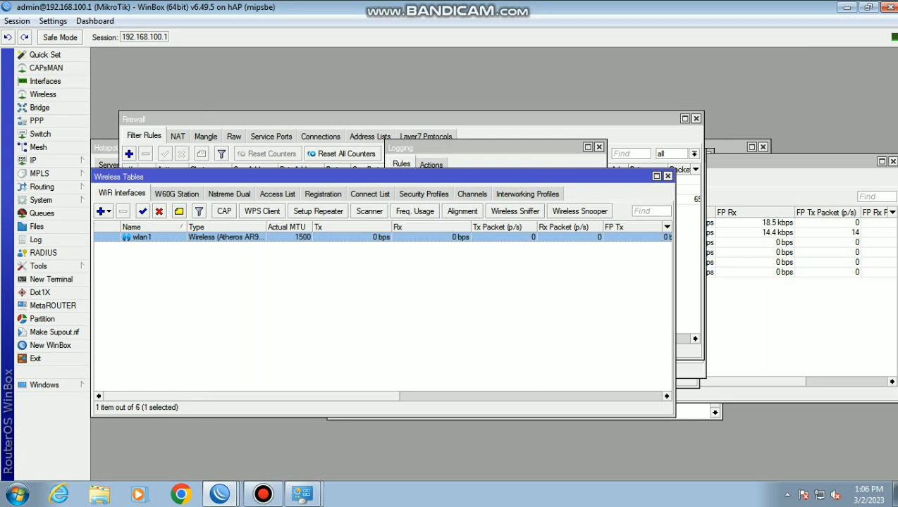
pyautogui.click(423, 194)
pyautogui.doubleClick(114, 237)
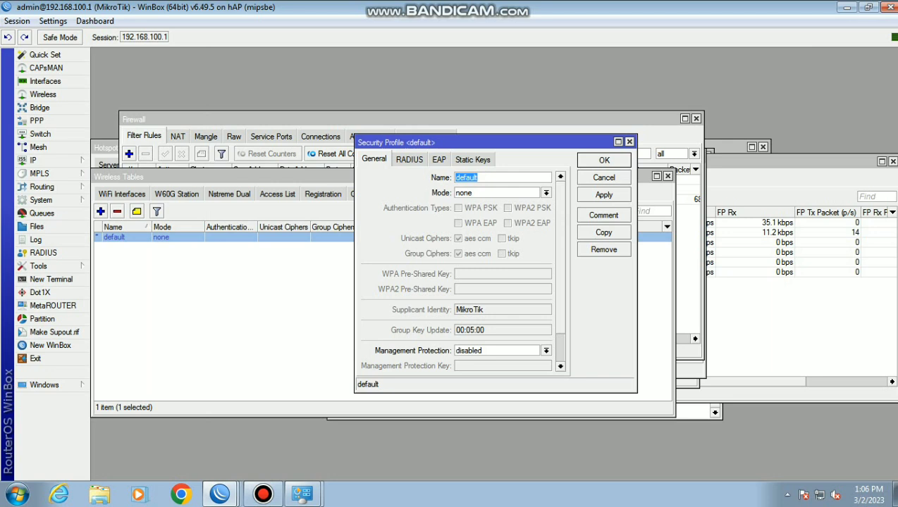
# Set the default security profile to dynamic keys with WPA PSK and enter the pre-shared key
pyautogui.click(546, 192)
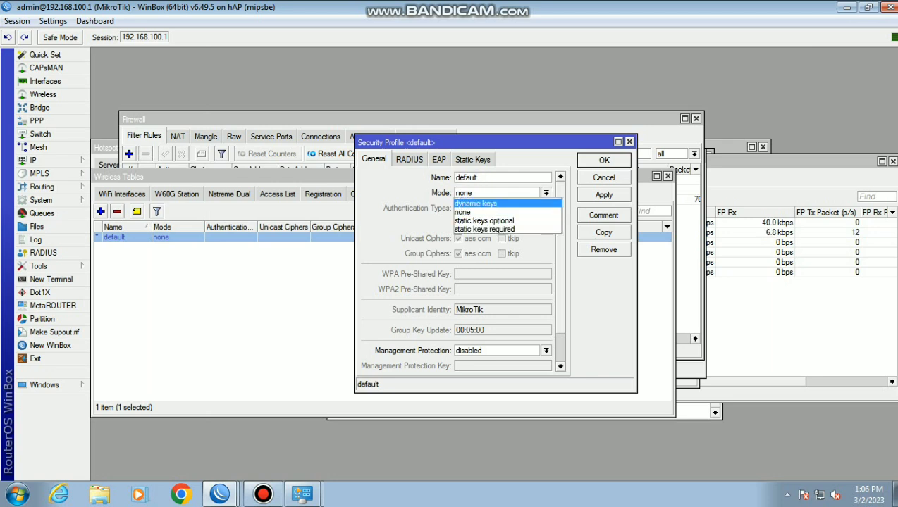
pyautogui.click(475, 203)
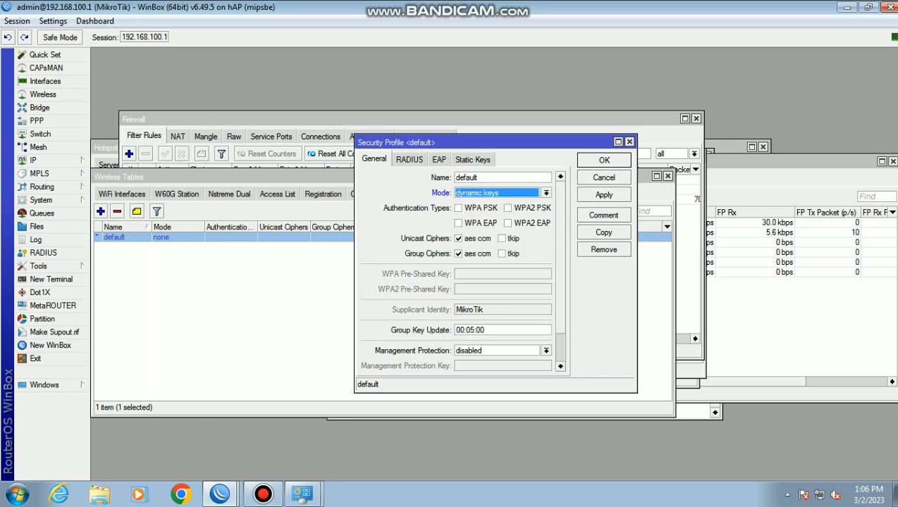
pyautogui.press('Tab')
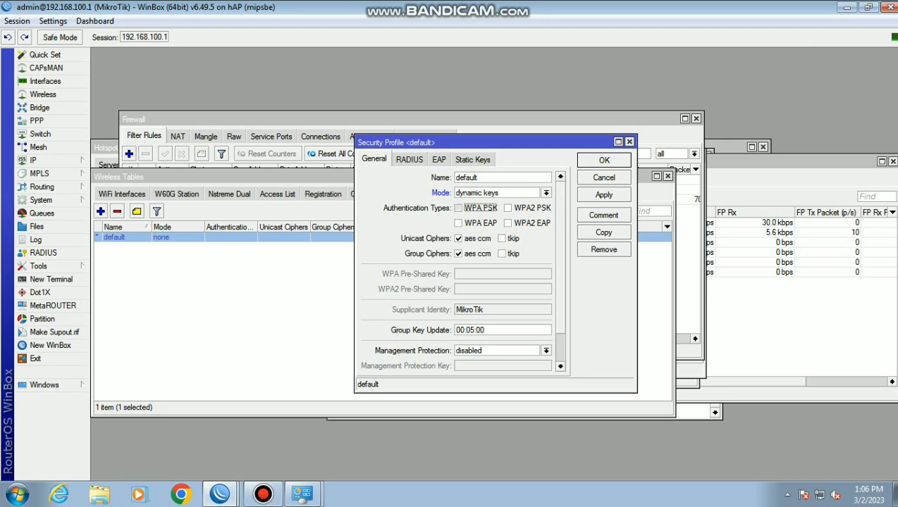
pyautogui.press('space')
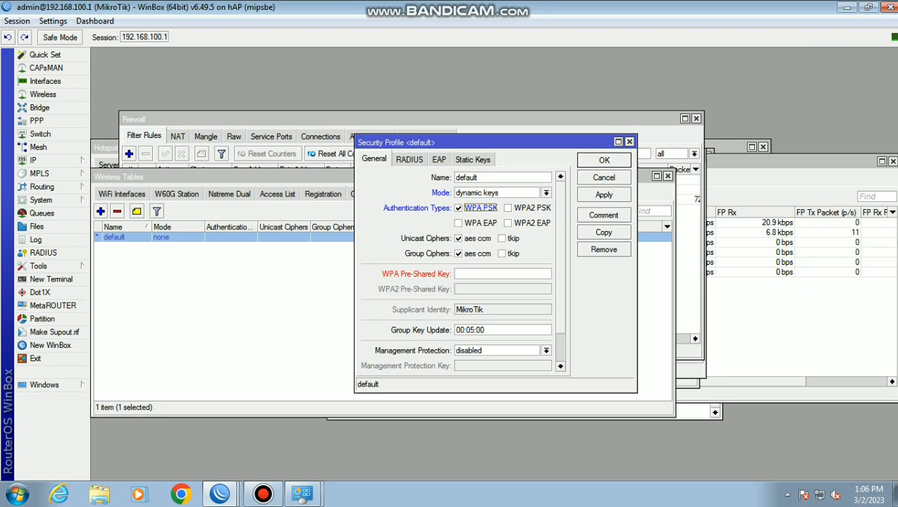
pyautogui.click(493, 274)
pyautogui.write('********')
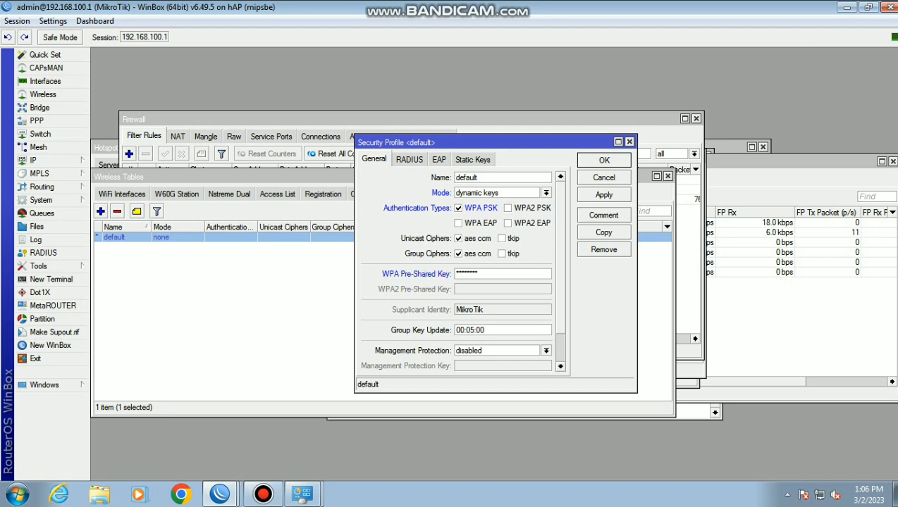
pyautogui.click(604, 195)
pyautogui.click(604, 160)
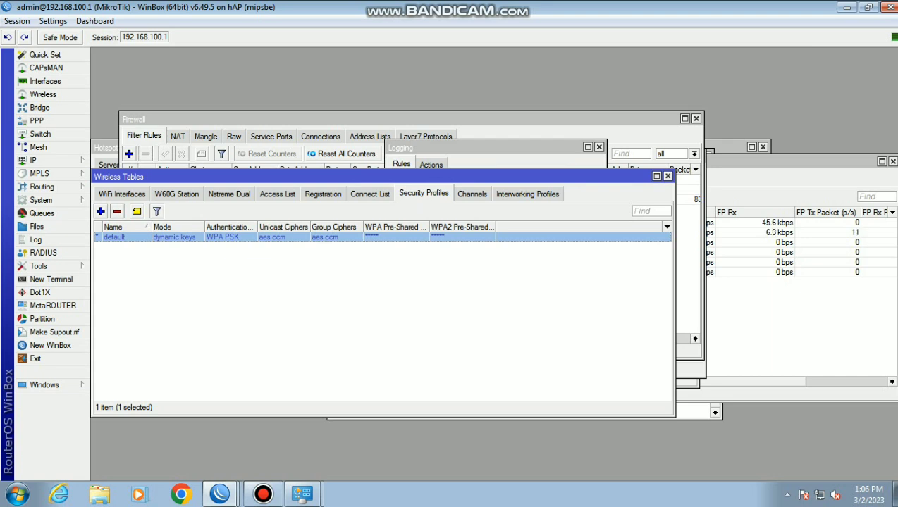
# Run Hotspot Setup to create hotspot1 on wlan1 with network 192.168.200.1/24 and DNS 8.8.8.8
pyautogui.click(42, 160)
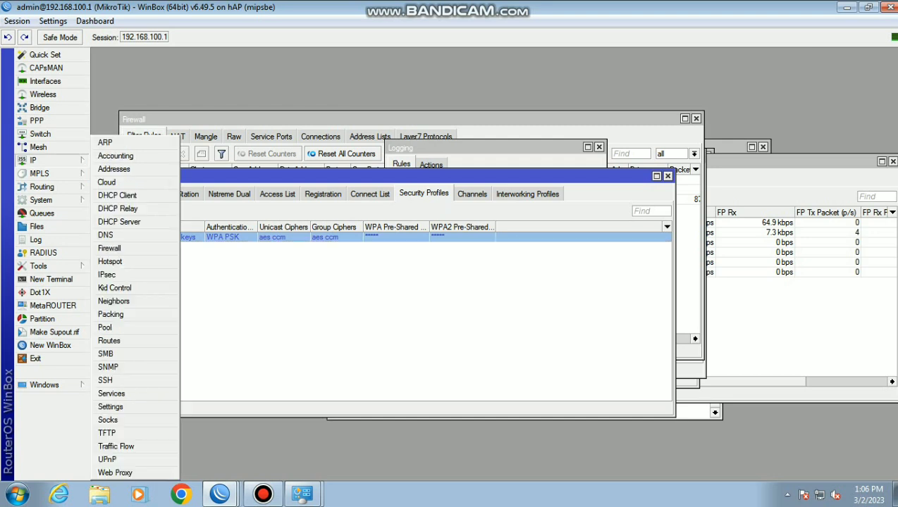
pyautogui.click(110, 262)
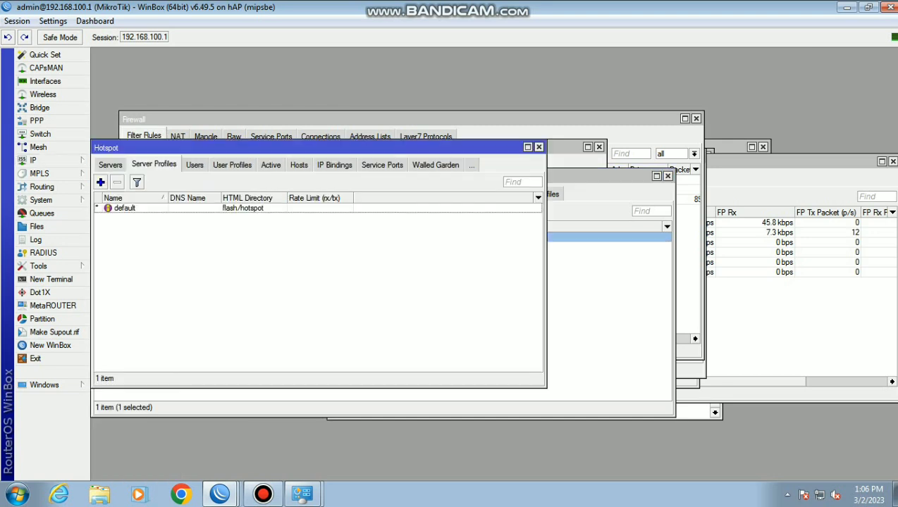
pyautogui.click(110, 165)
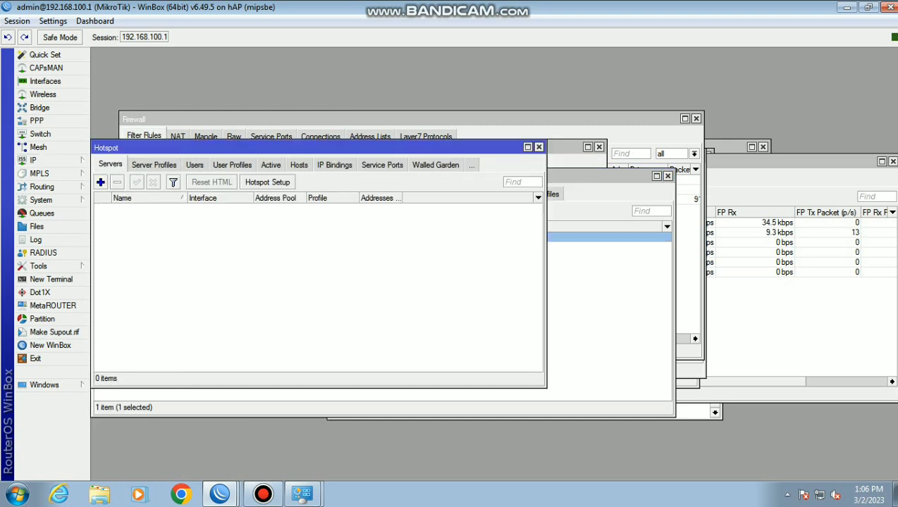
pyautogui.click(267, 183)
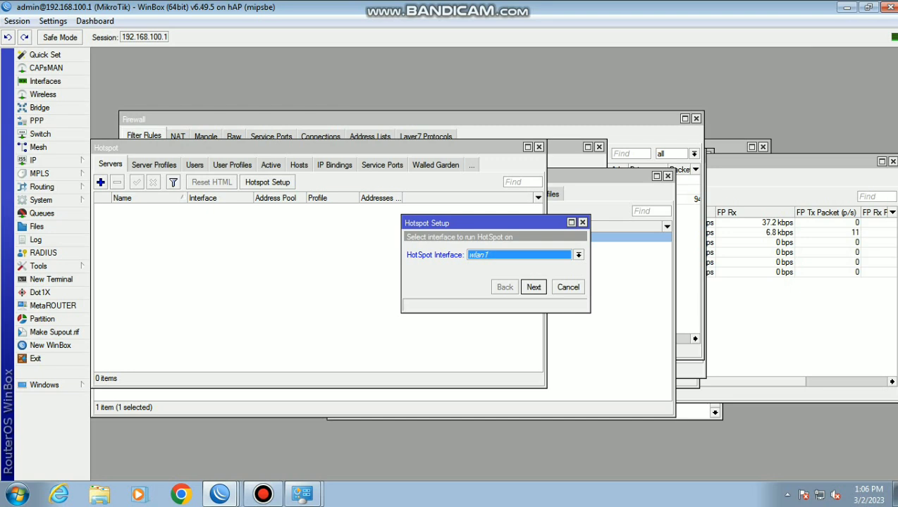
pyautogui.press('Return')
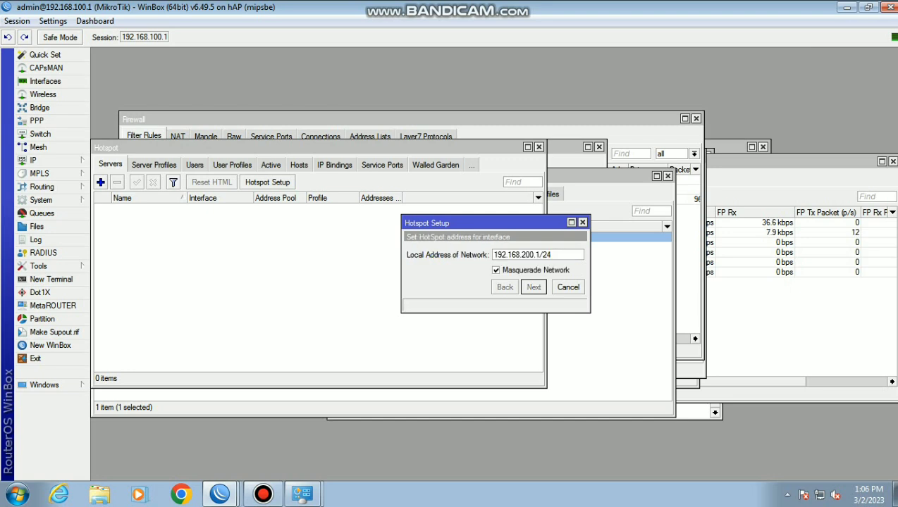
pyautogui.press('Return')
pyautogui.press('Return')
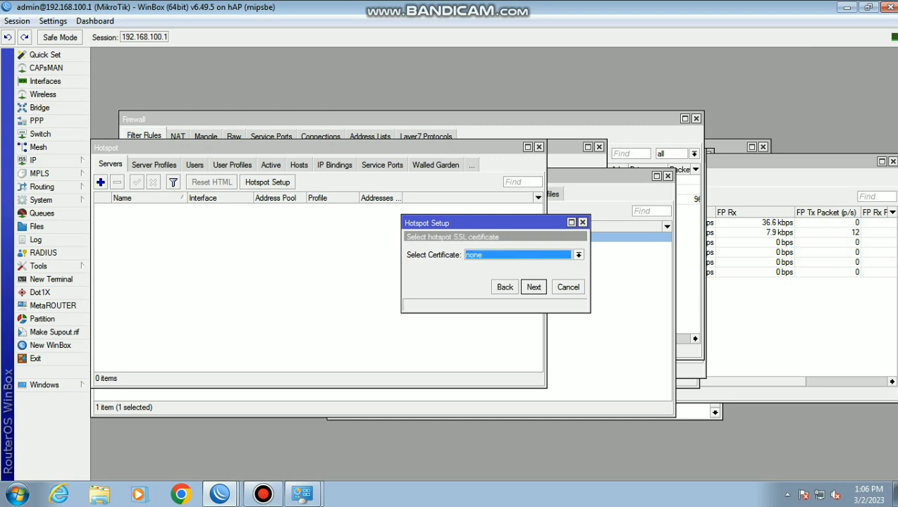
pyautogui.press('Return')
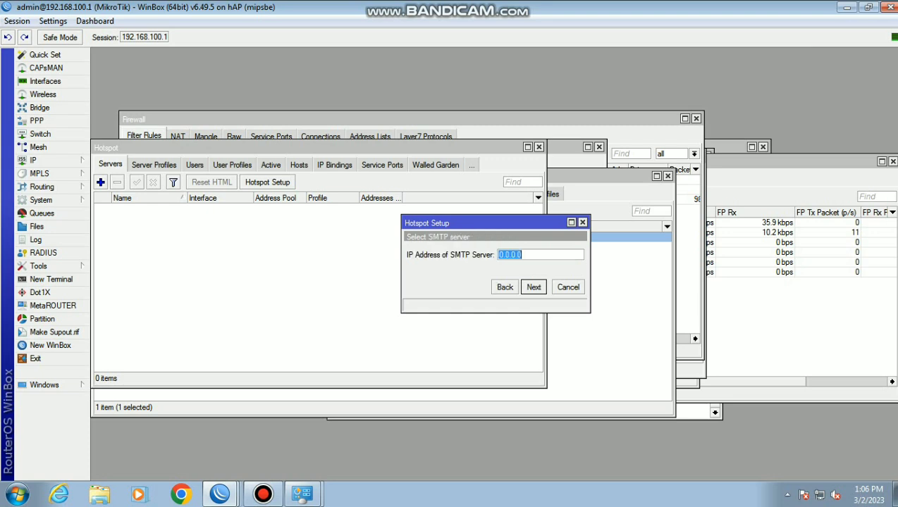
pyautogui.press('Return')
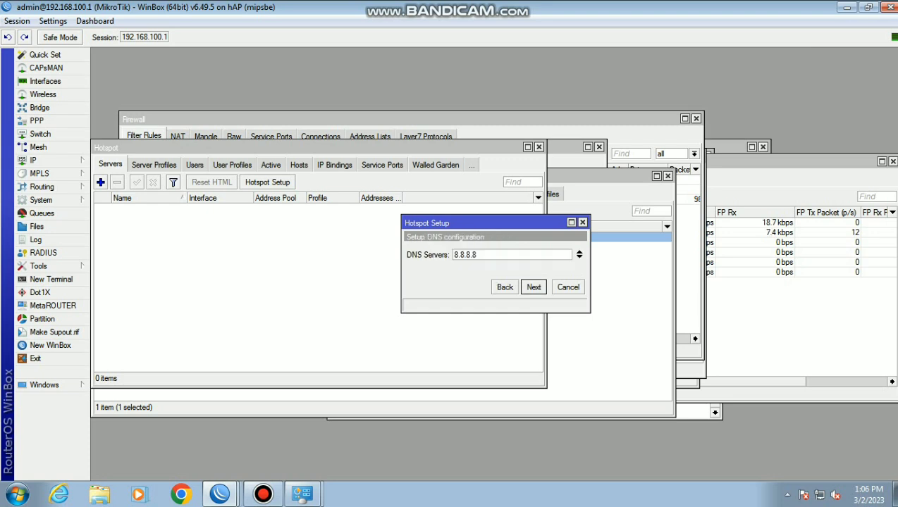
pyautogui.press('Return')
pyautogui.press('Return')
pyautogui.click(543, 270)
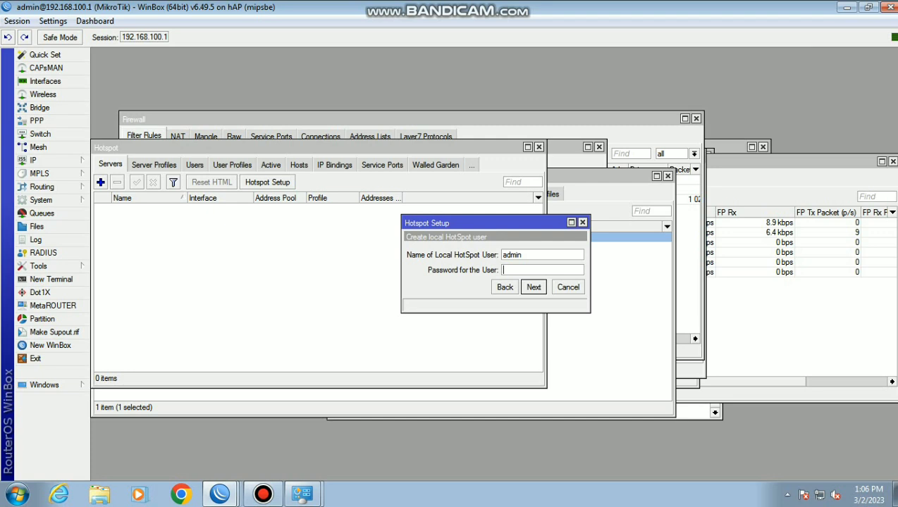
pyautogui.press('Return')
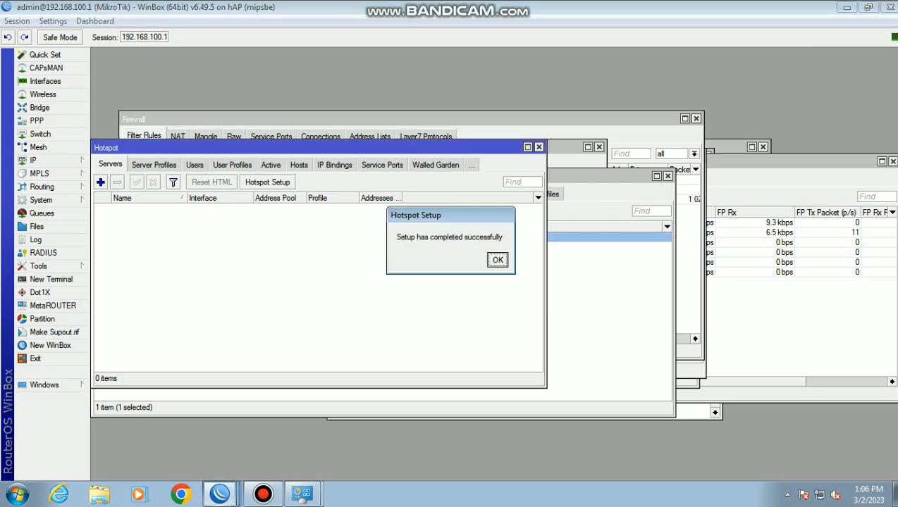
pyautogui.press('Return')
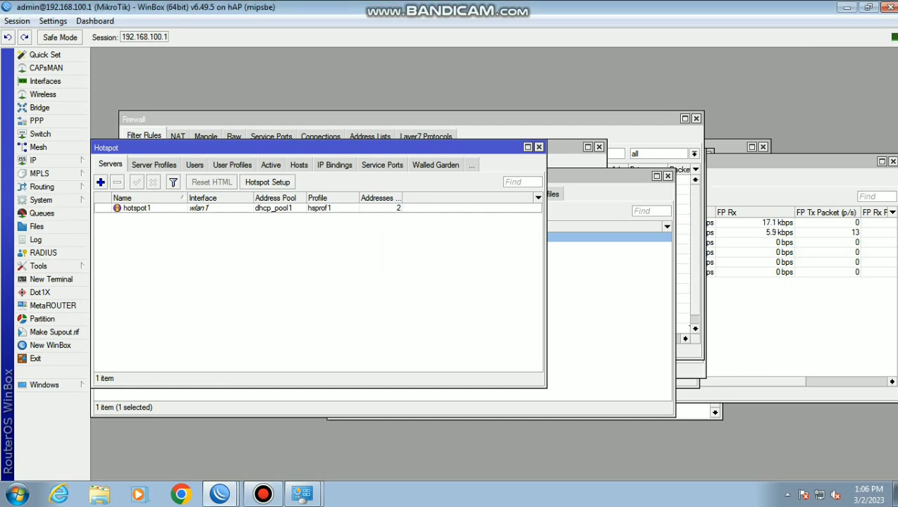
# Enable Use RADIUS and disable Cookie login in the hsprof1 hotspot profile
pyautogui.click(153, 164)
pyautogui.click(125, 218)
pyautogui.doubleClick(125, 217)
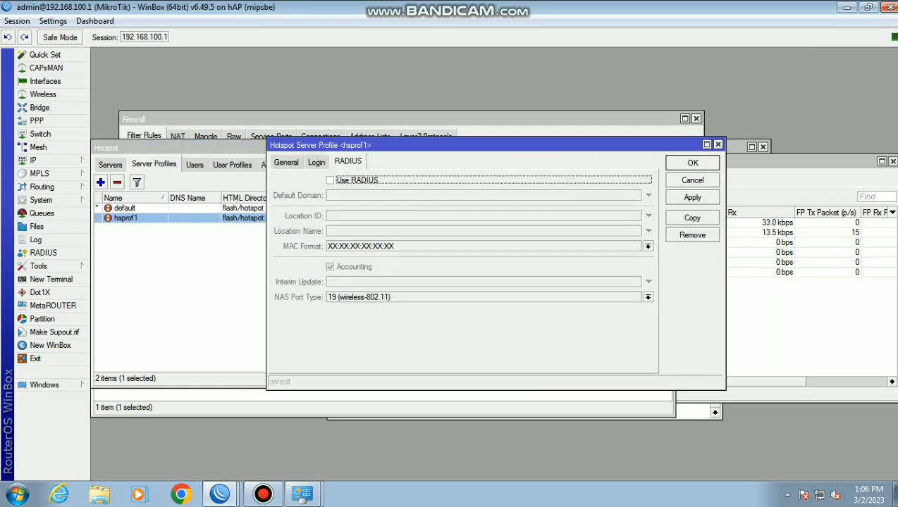
pyautogui.click(330, 180)
pyautogui.press('F12')
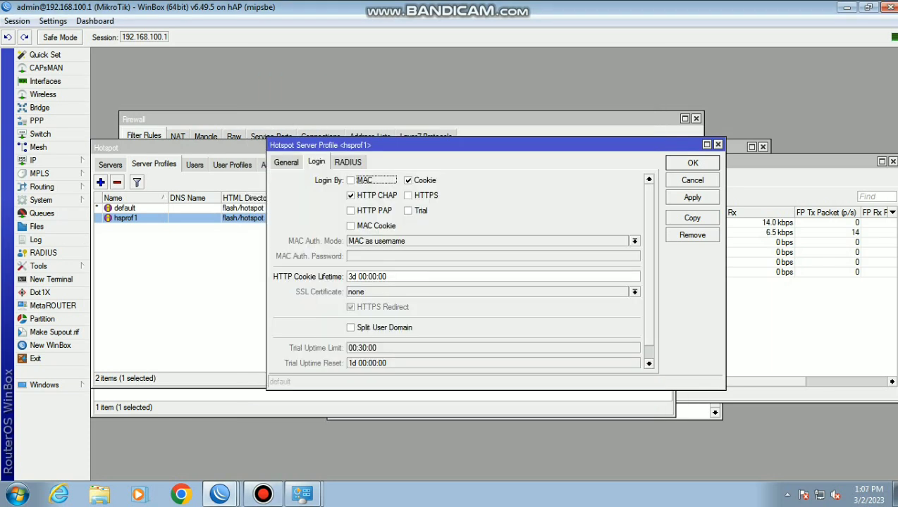
pyautogui.click(408, 181)
pyautogui.click(692, 197)
pyautogui.click(693, 163)
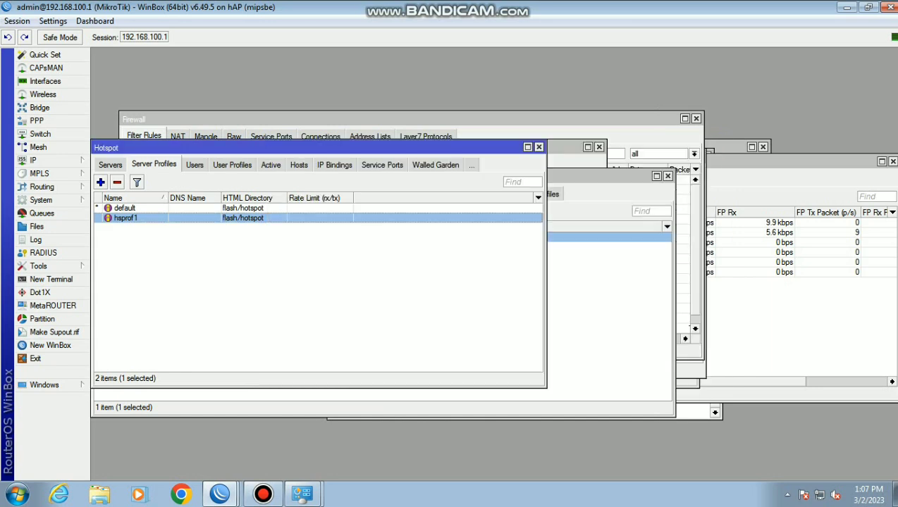
pyautogui.click(43, 252)
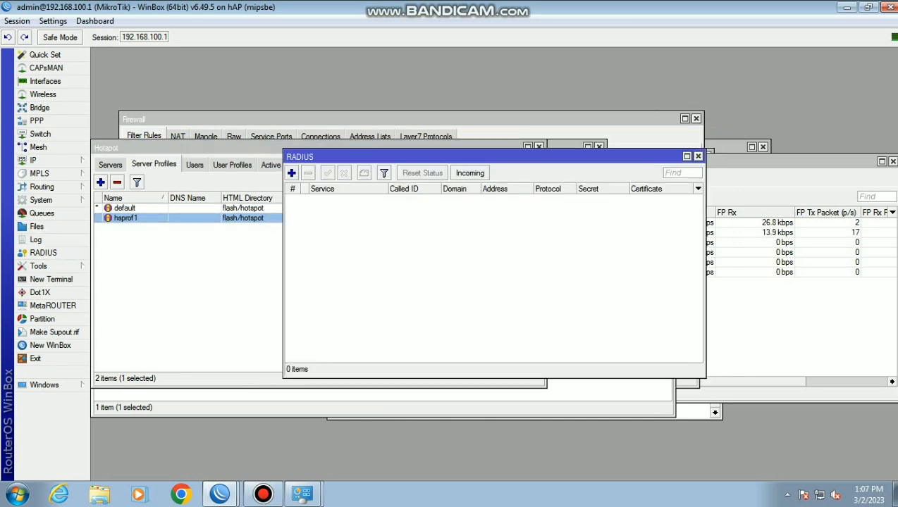
# Add a hotspot RADIUS server at 127.0.0.1 with a shared secret
pyautogui.click(291, 172)
pyautogui.click(442, 165)
pyautogui.click(468, 246)
pyautogui.write('127')
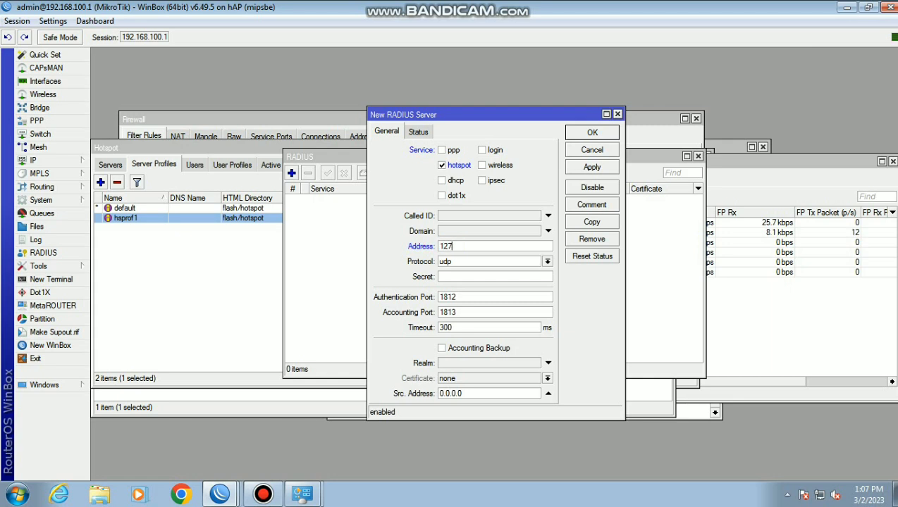
pyautogui.write('.0.0.1')
pyautogui.click(473, 277)
pyautogui.click(592, 167)
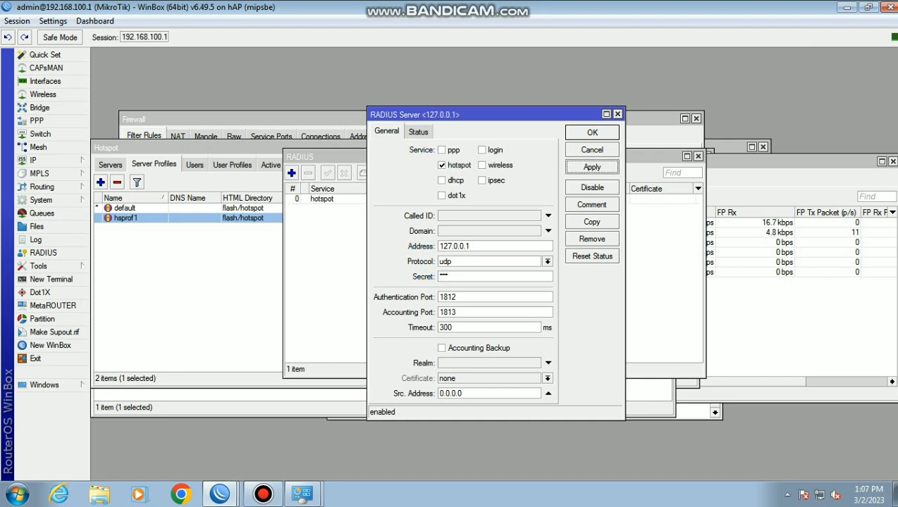
pyautogui.click(592, 133)
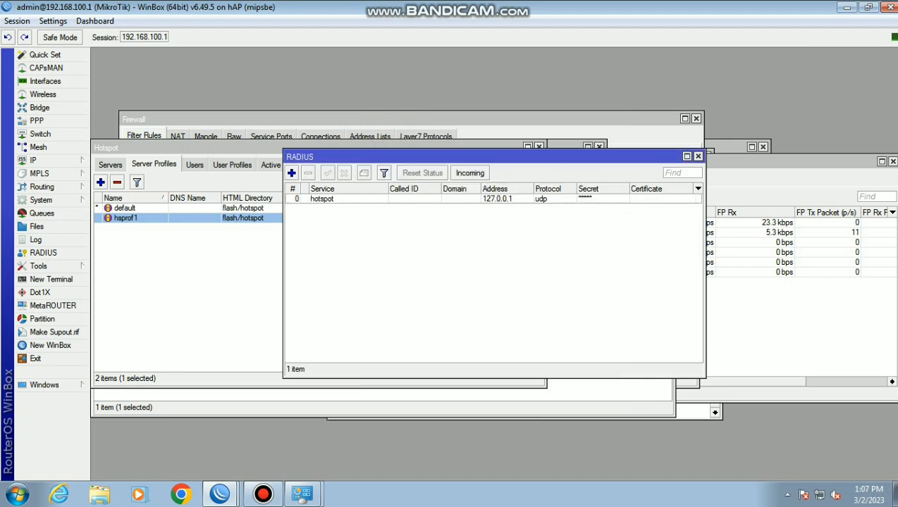
# Check the RADIUS incoming settings, then start a new terminal session on the router
pyautogui.click(470, 172)
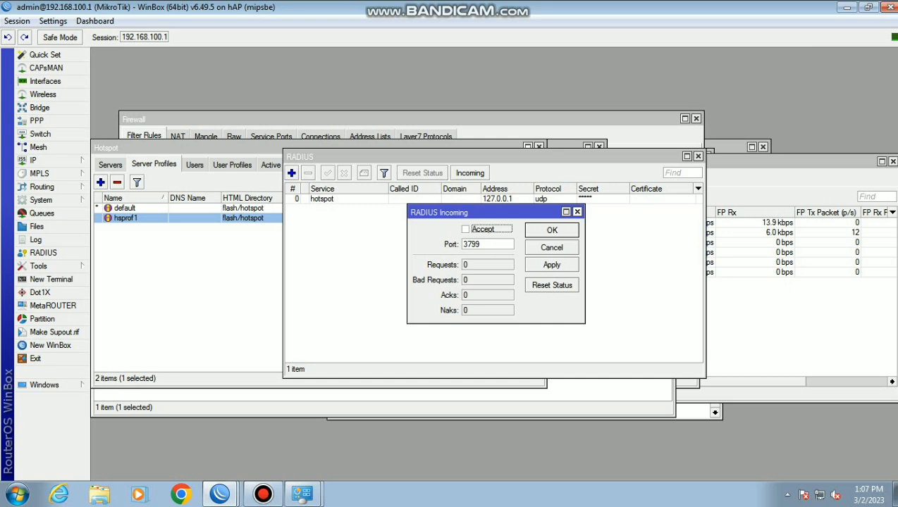
pyautogui.press('Escape')
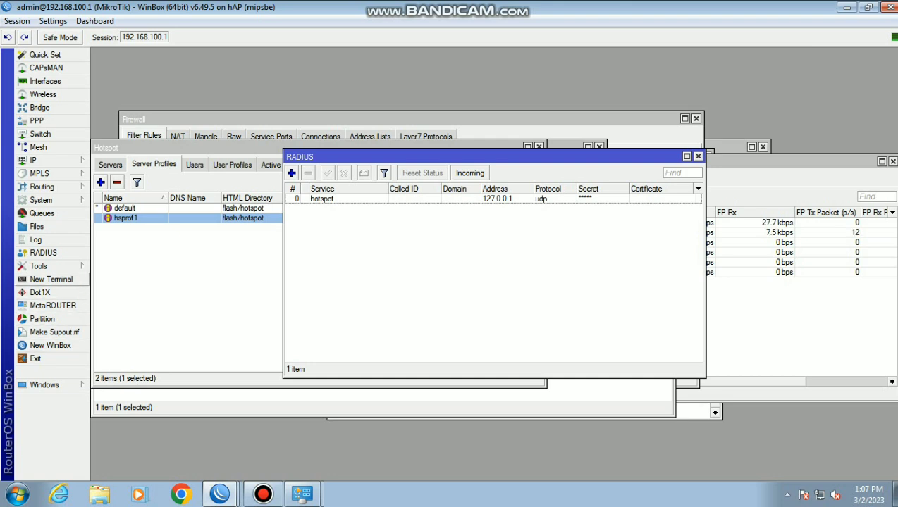
pyautogui.click(51, 279)
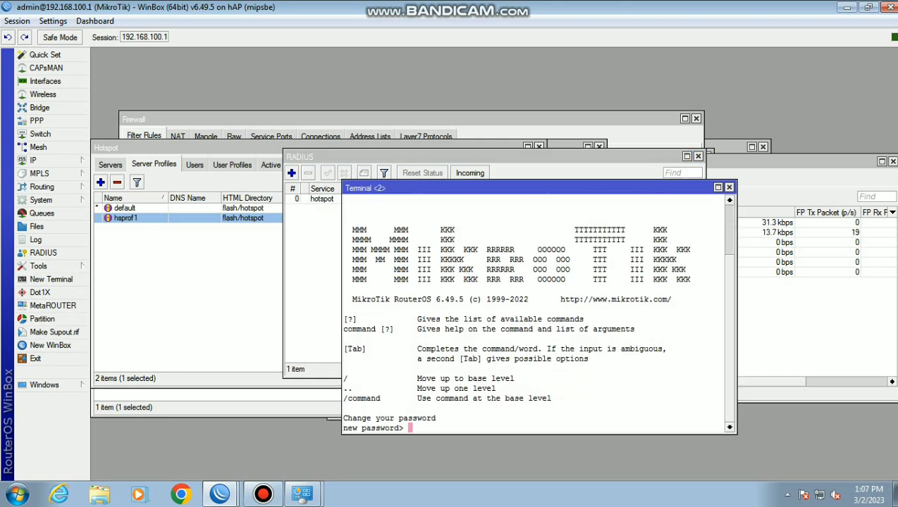
# Run 'tool user-manager database clear', confirm with y, and close the terminal
pyautogui.press('Return')
pyautogui.write('tool u')
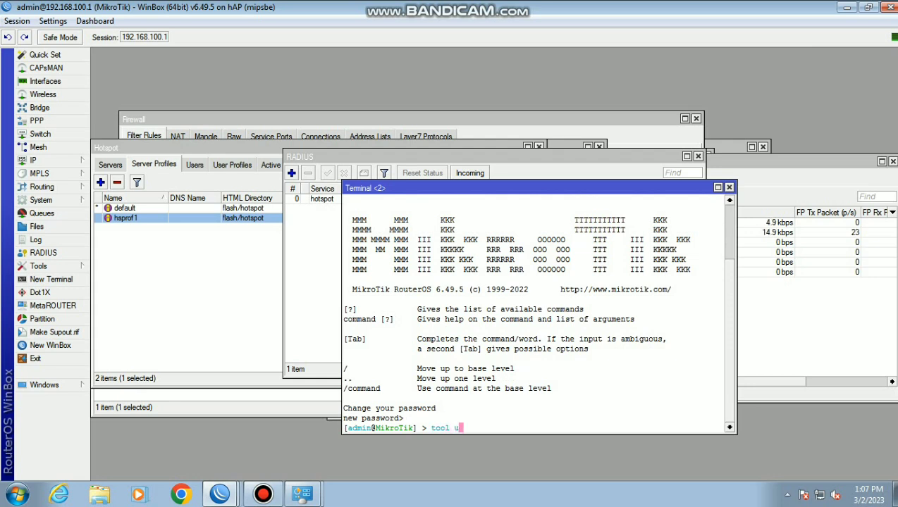
pyautogui.write('ser-manager')
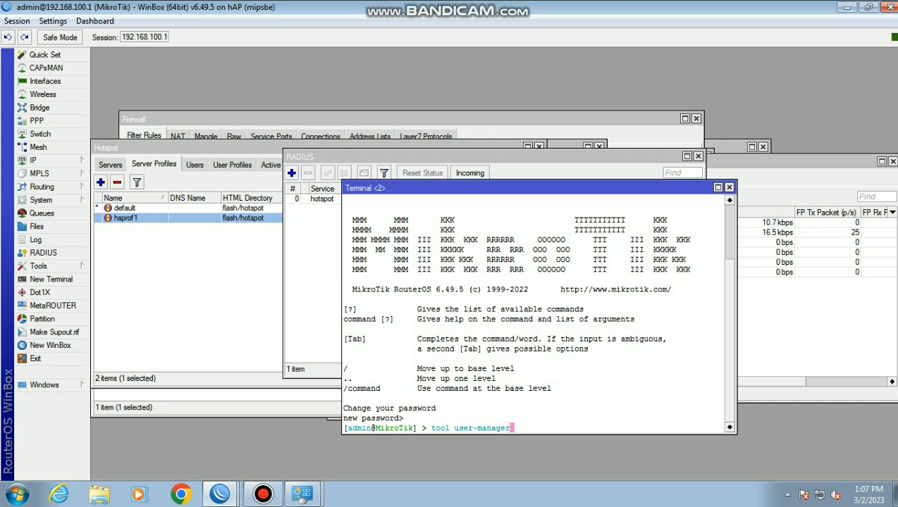
pyautogui.write(' database clear')
pyautogui.press('Return')
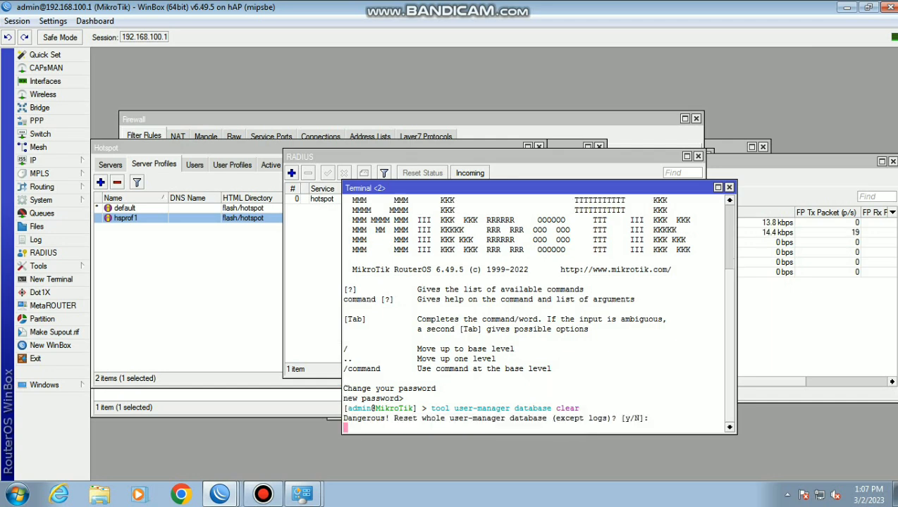
pyautogui.write('y')
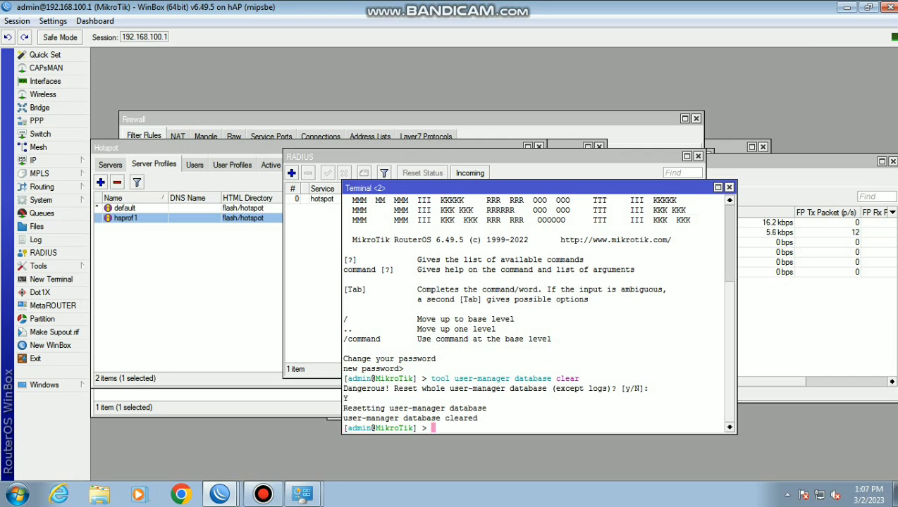
pyautogui.click(729, 187)
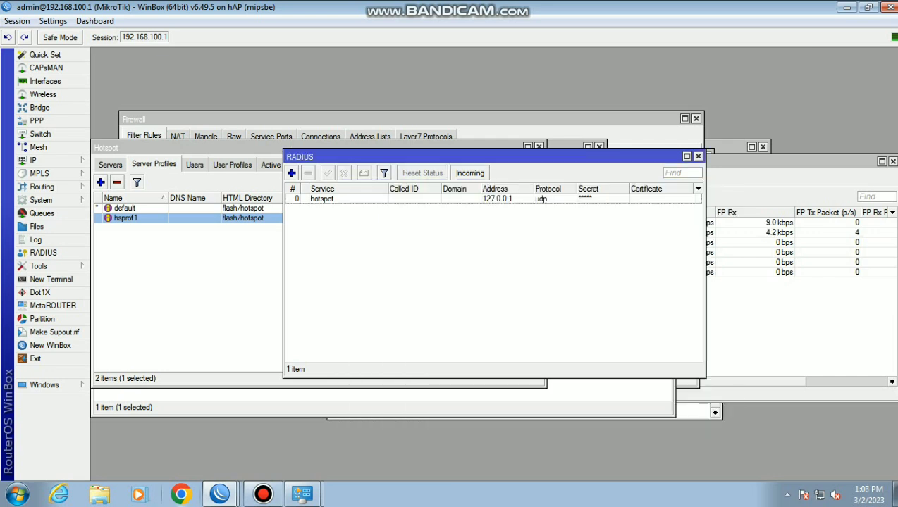
# Load 192.168.100.1/userman in Chrome and sign in to User Manager as admin
pyautogui.click(181, 494)
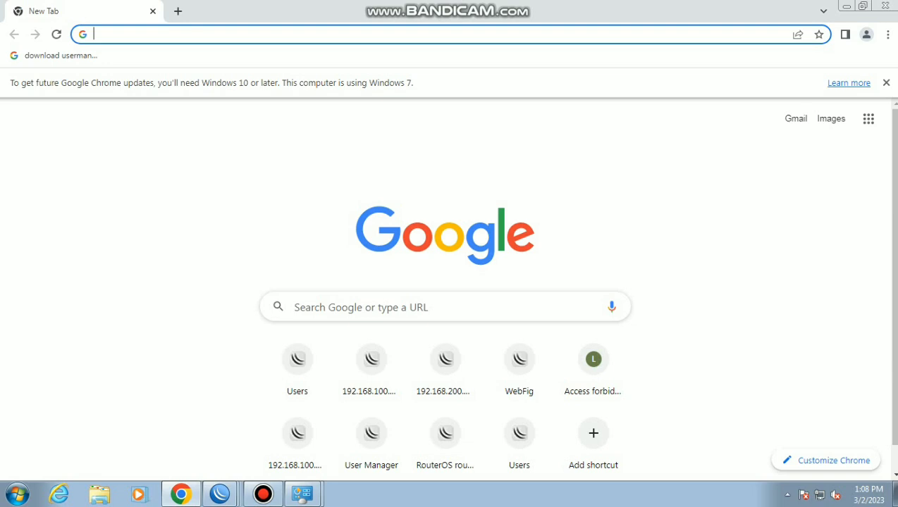
pyautogui.write('192.')
pyautogui.hotkey('ctrl', 't')
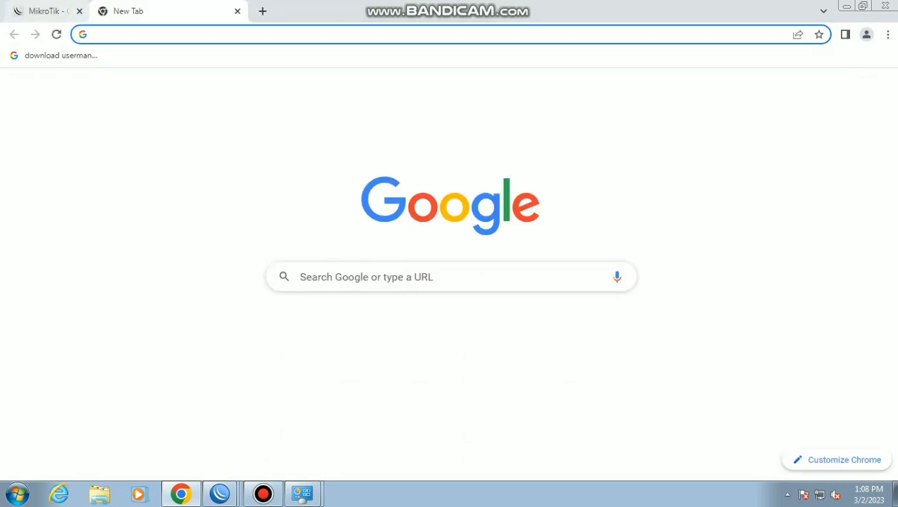
pyautogui.write('19')
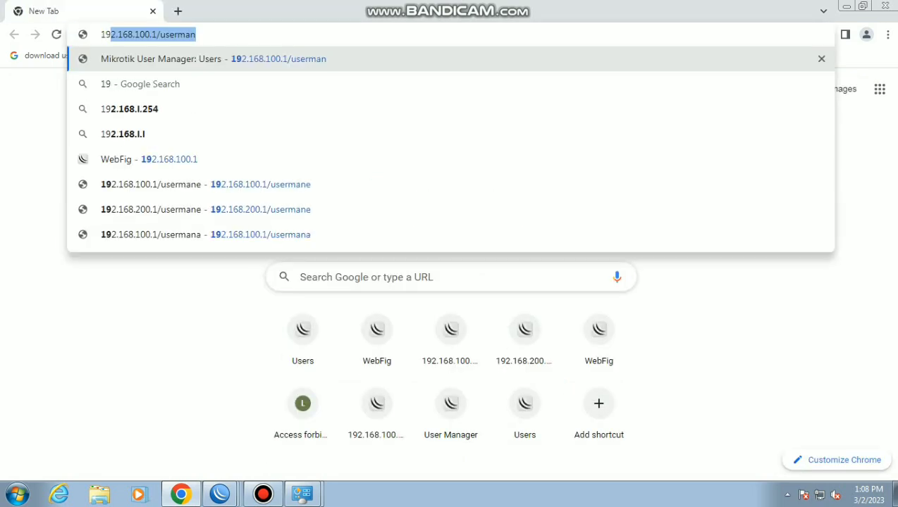
pyautogui.press('Return')
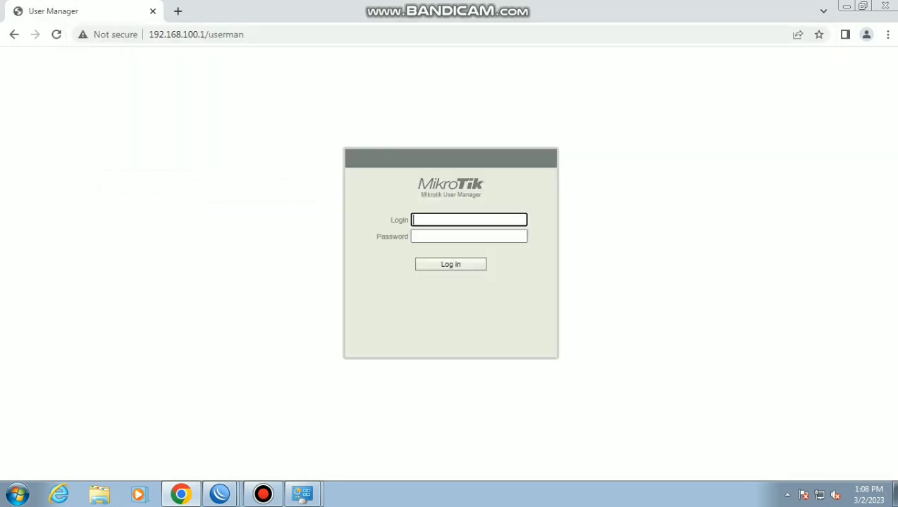
pyautogui.write('admin')
pyautogui.press('Return')
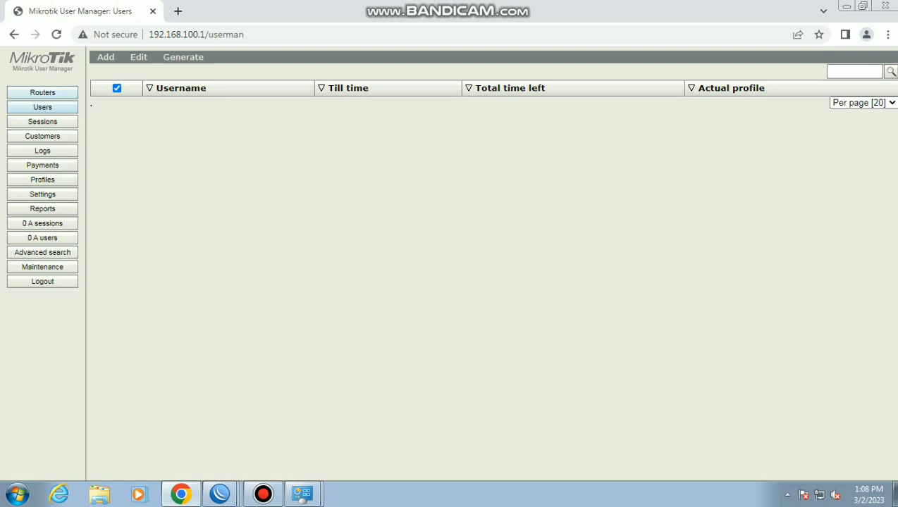
# Add router ayang at 127.0.0.1 with time zone +07:00 and a shared secret
pyautogui.click(42, 92)
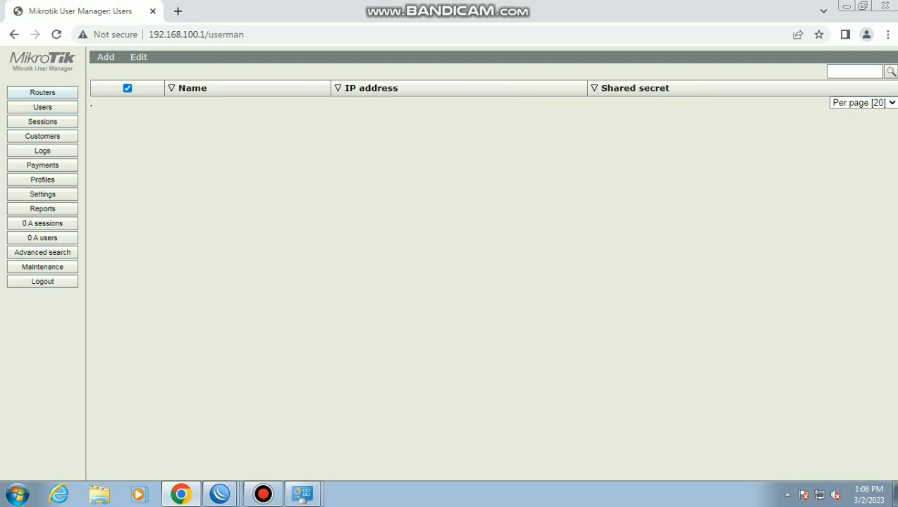
pyautogui.click(108, 71)
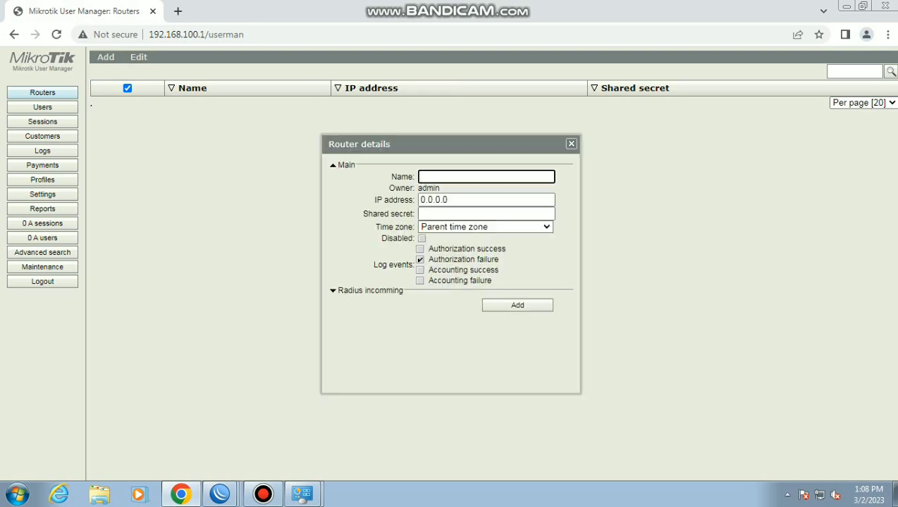
pyautogui.write('ayang')
pyautogui.press('Tab')
pyautogui.write('127.0.0.')
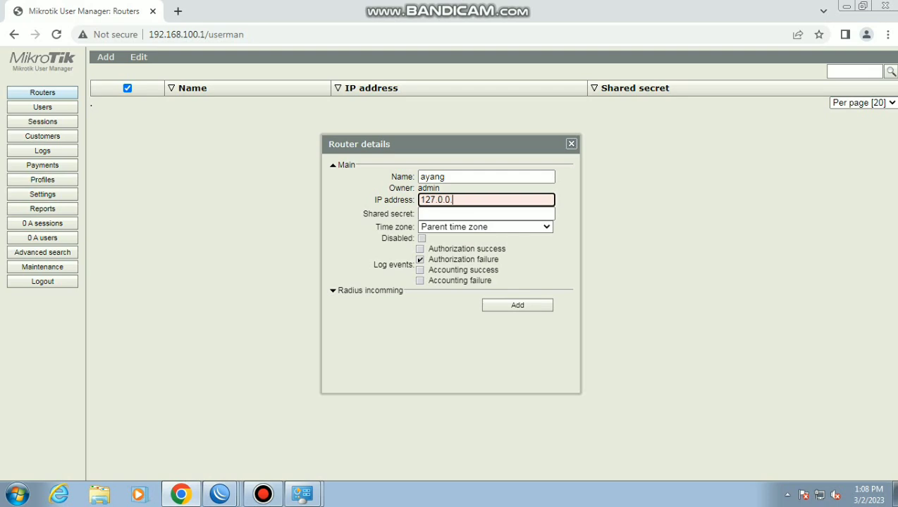
pyautogui.write('1')
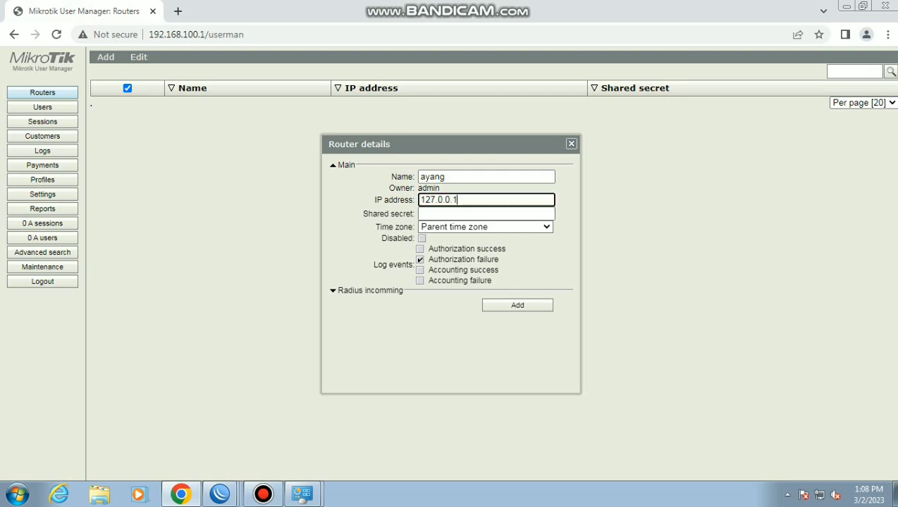
pyautogui.click(486, 227)
pyautogui.scroll(-5, 479, 345)
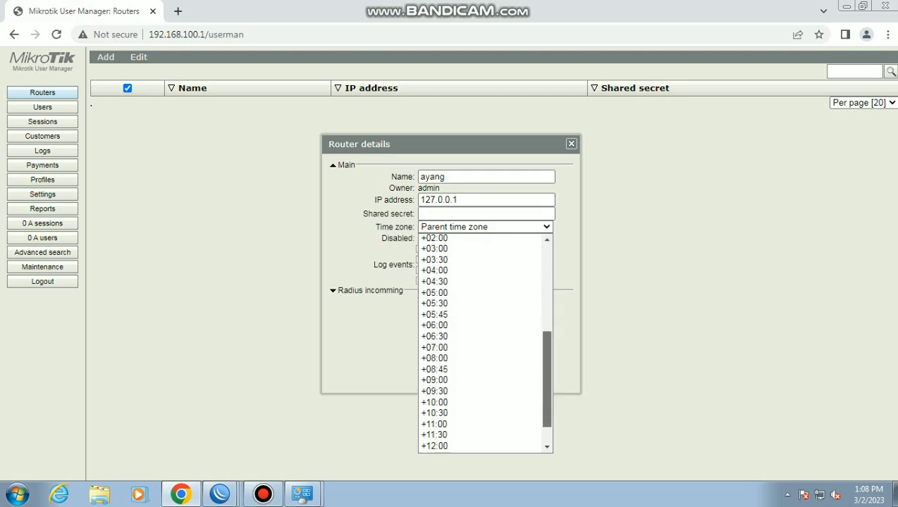
pyautogui.press('Down')
pyautogui.press('Down')
pyautogui.press('Down')
pyautogui.press('Return')
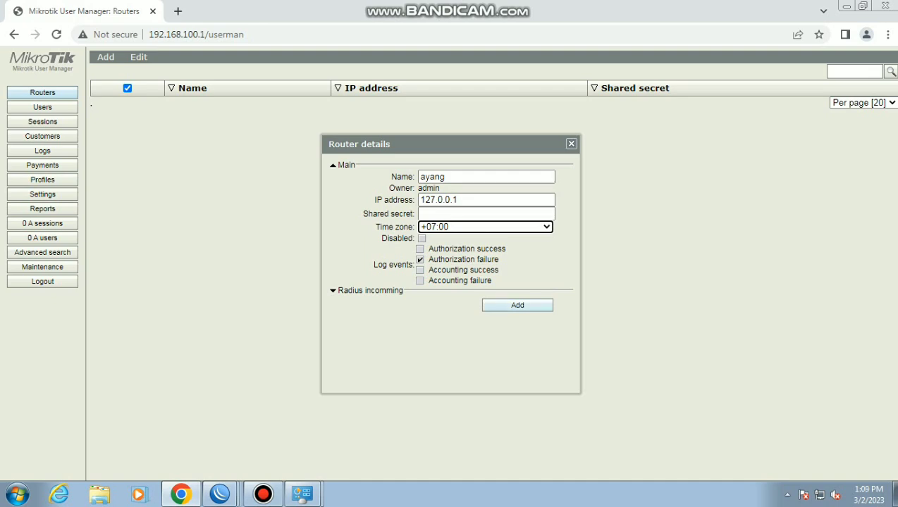
pyautogui.click(486, 213)
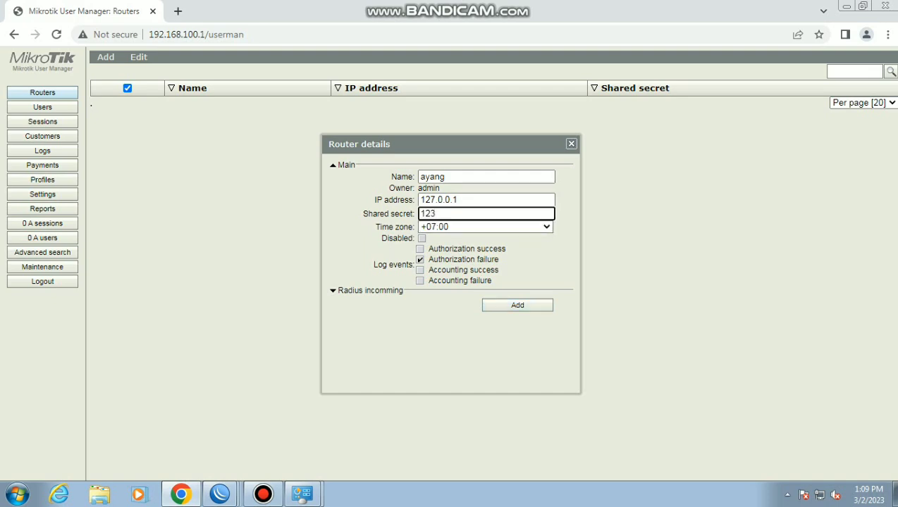
pyautogui.press('Return')
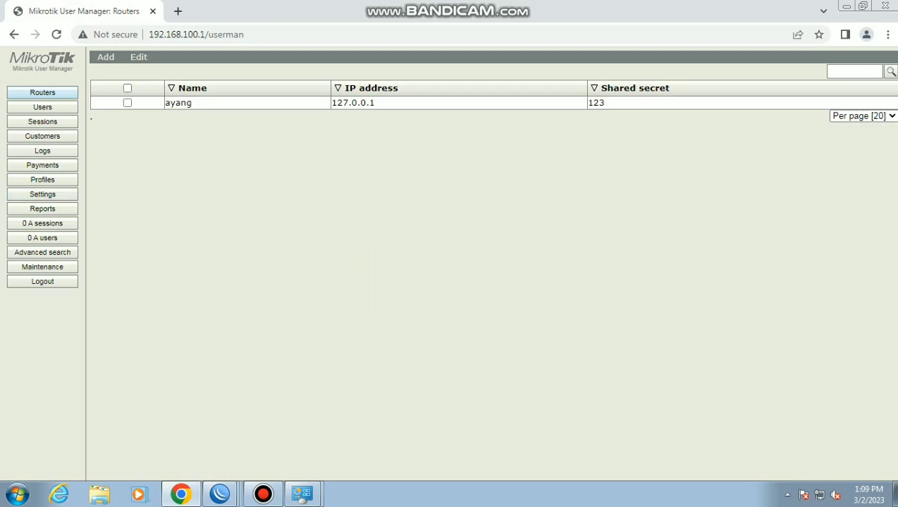
pyautogui.click(42, 180)
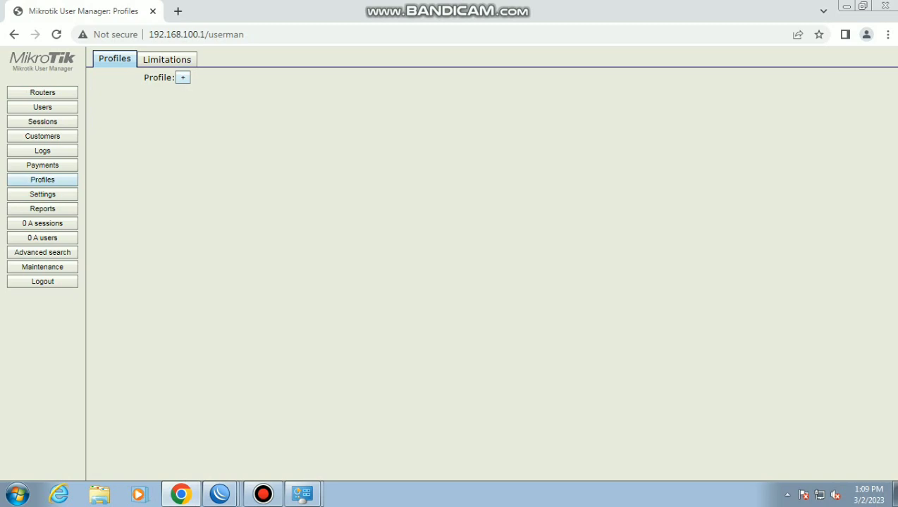
# Add a limitation named ayang on the Limitations tab, then return to Profiles
pyautogui.click(167, 59)
pyautogui.click(106, 77)
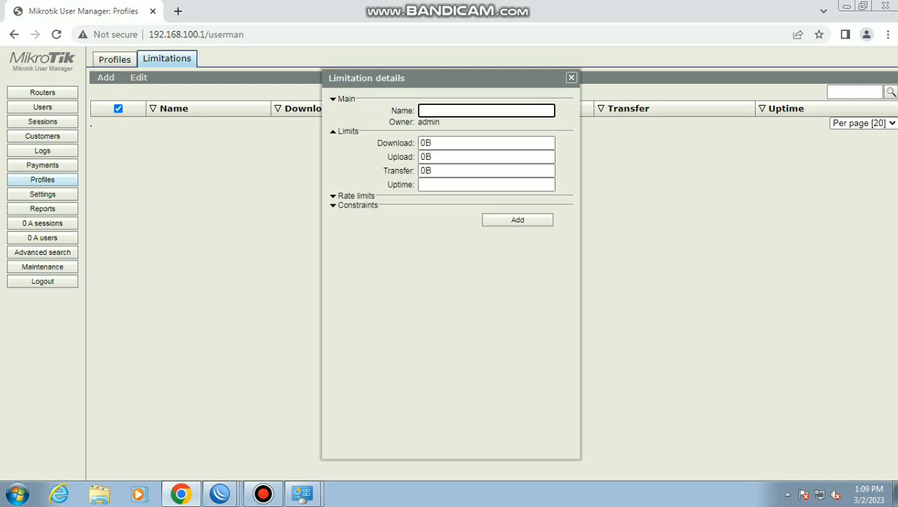
pyautogui.write('ayang')
pyautogui.click(517, 219)
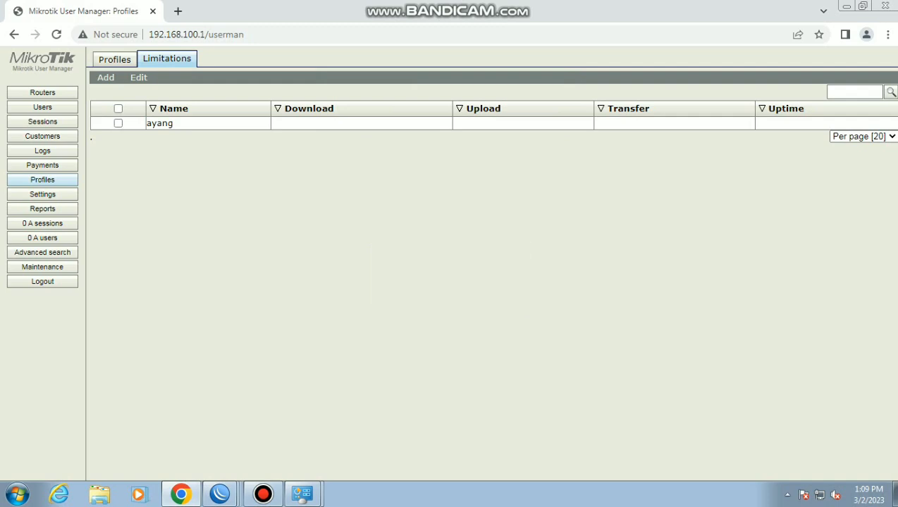
pyautogui.click(114, 59)
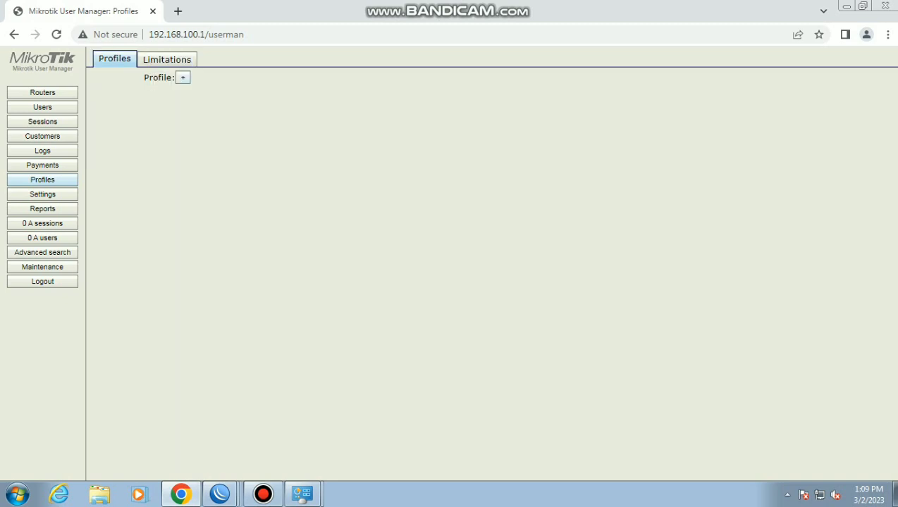
# Create the ayang profile and start its new limitation at 7:00:00
pyautogui.write('ayang')
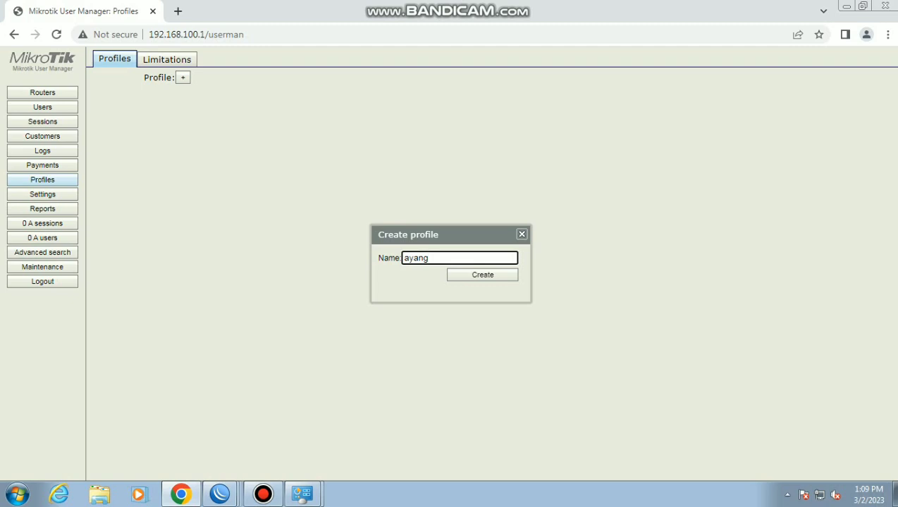
pyautogui.press('Return')
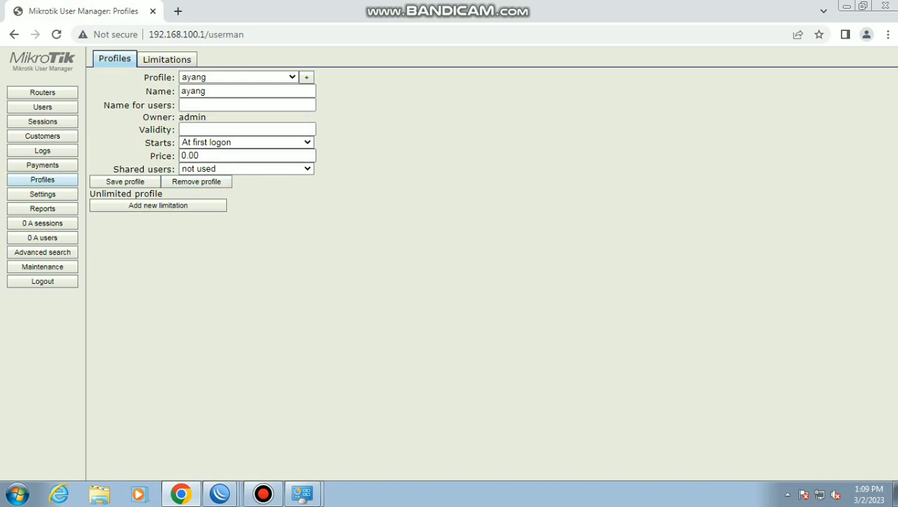
pyautogui.click(158, 205)
pyautogui.click(417, 217)
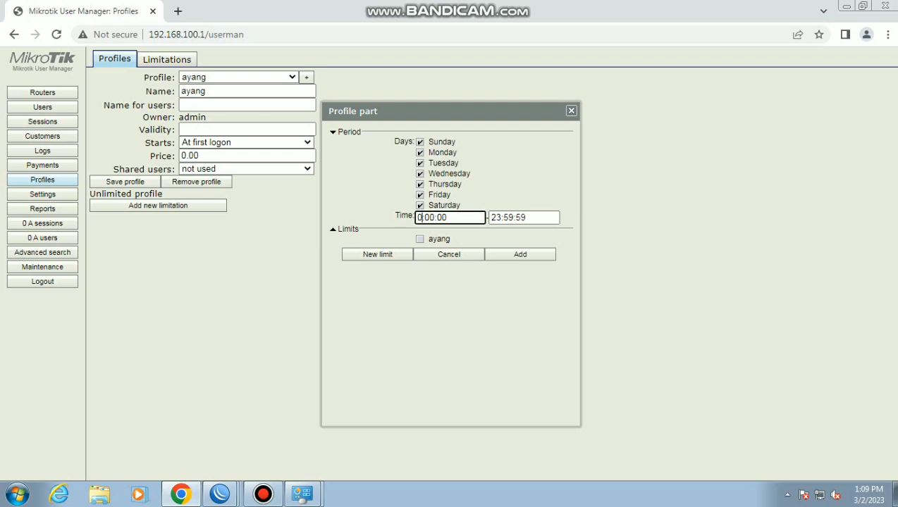
pyautogui.write('7')
pyautogui.click(500, 217)
pyautogui.press('BackSpace')
pyautogui.press('BackSpace')
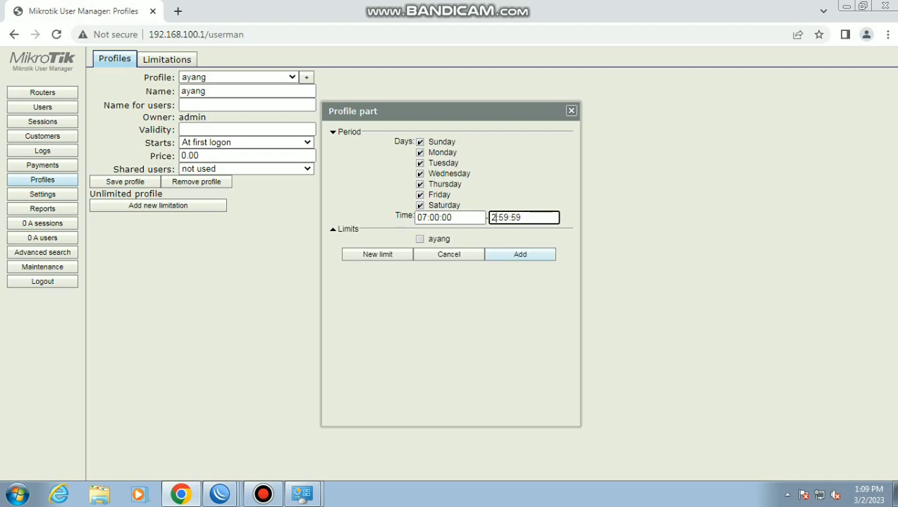
pyautogui.write('16')
pyautogui.press('BackSpace')
pyautogui.write('5')
pyautogui.press('BackSpace')
pyautogui.press('BackSpace')
pyautogui.write('00')
pyautogui.press('BackSpace')
pyautogui.press('BackSpace')
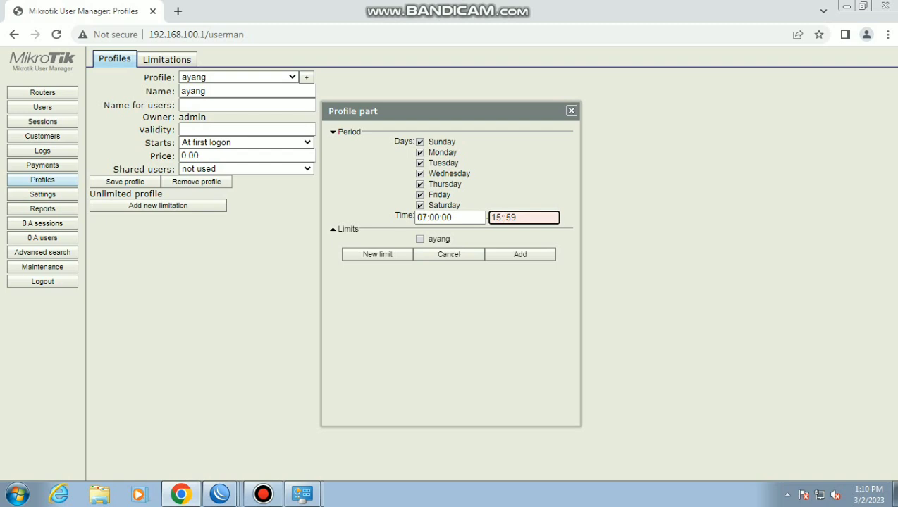
pyautogui.write('5')
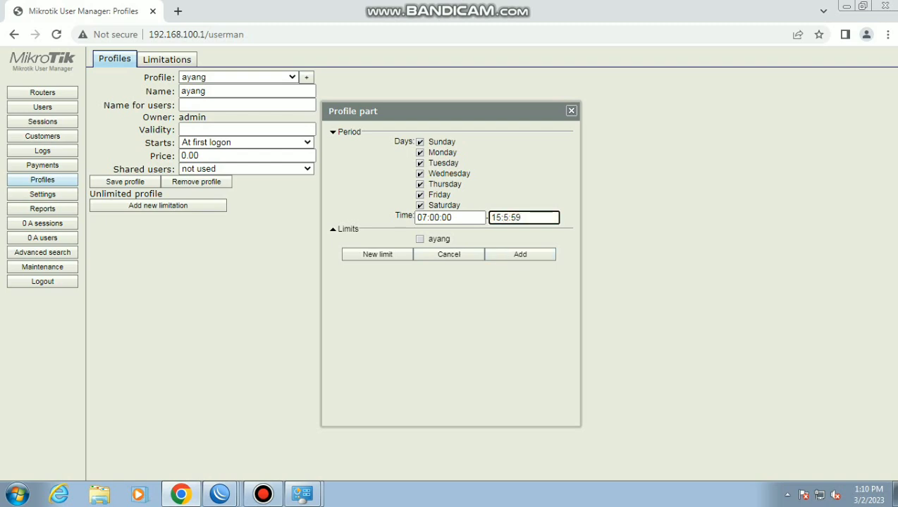
pyautogui.write('9')
pyautogui.click(420, 239)
pyautogui.click(520, 255)
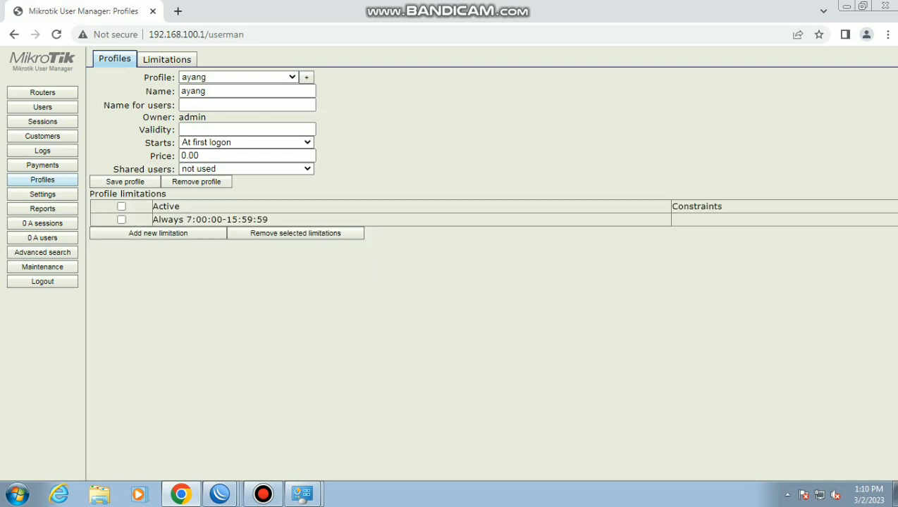
pyautogui.click(121, 205)
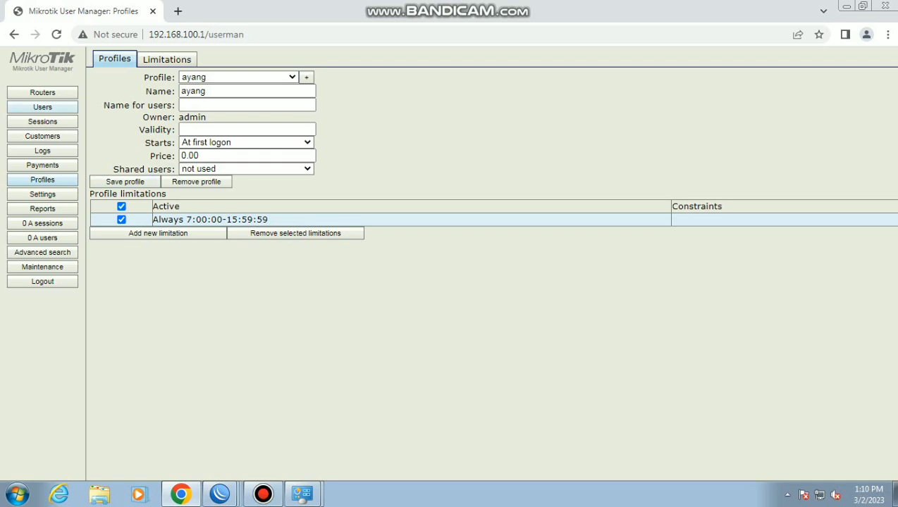
# Set up a batch of 20 users with 3-character usernames and passwords
pyautogui.click(43, 106)
pyautogui.moveTo(105, 56)
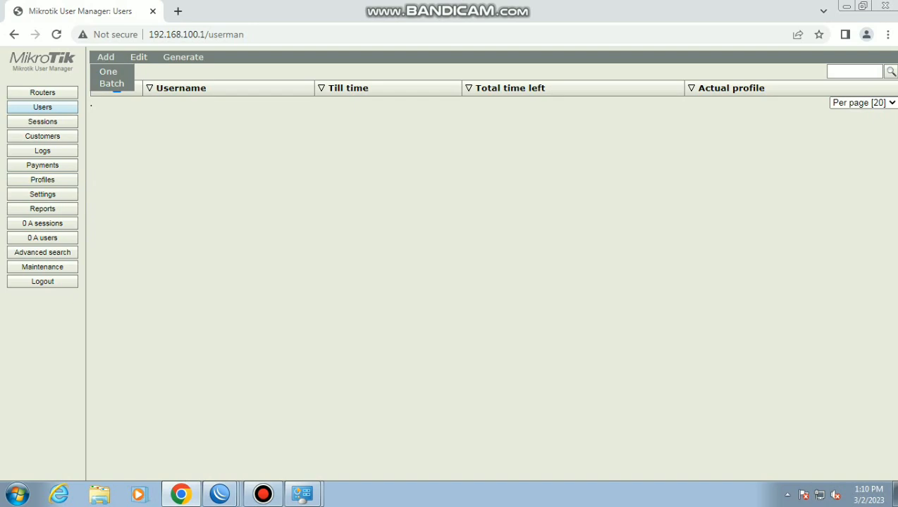
pyautogui.click(112, 84)
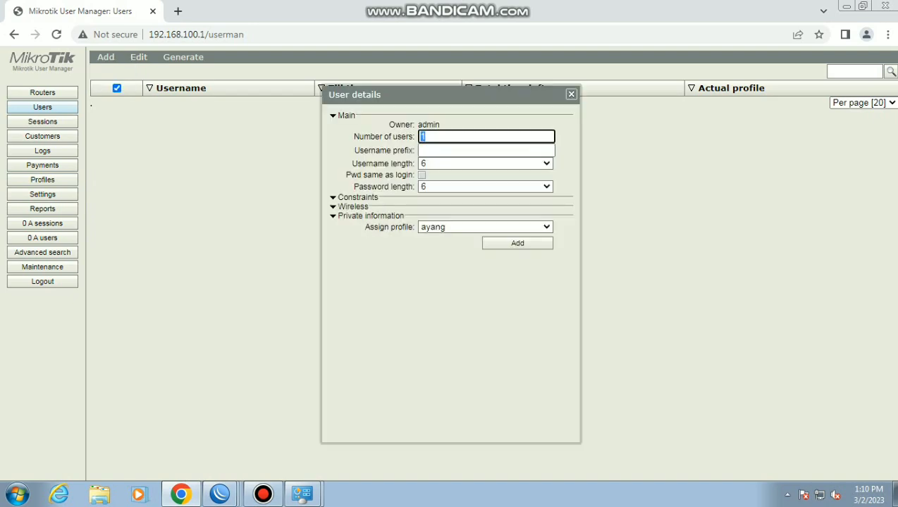
pyautogui.write('20')
pyautogui.click(485, 163)
pyautogui.click(485, 176)
pyautogui.click(485, 186)
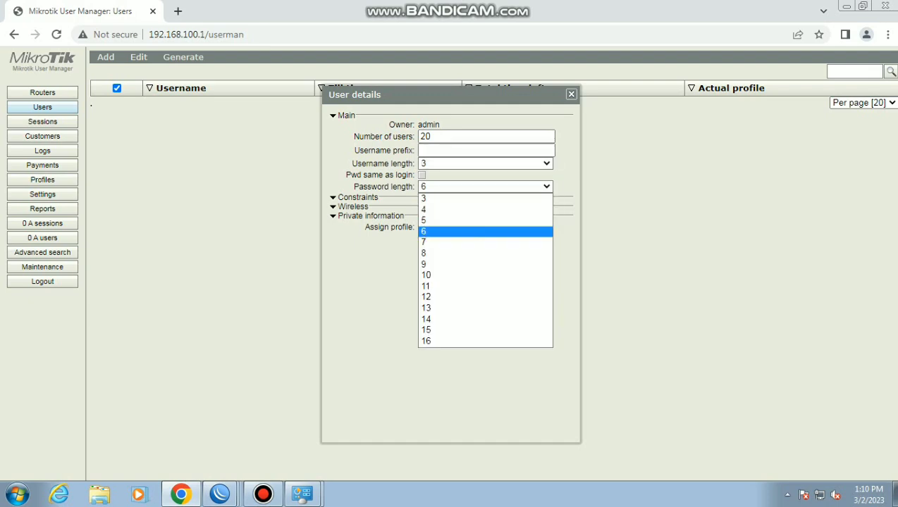
pyautogui.click(486, 198)
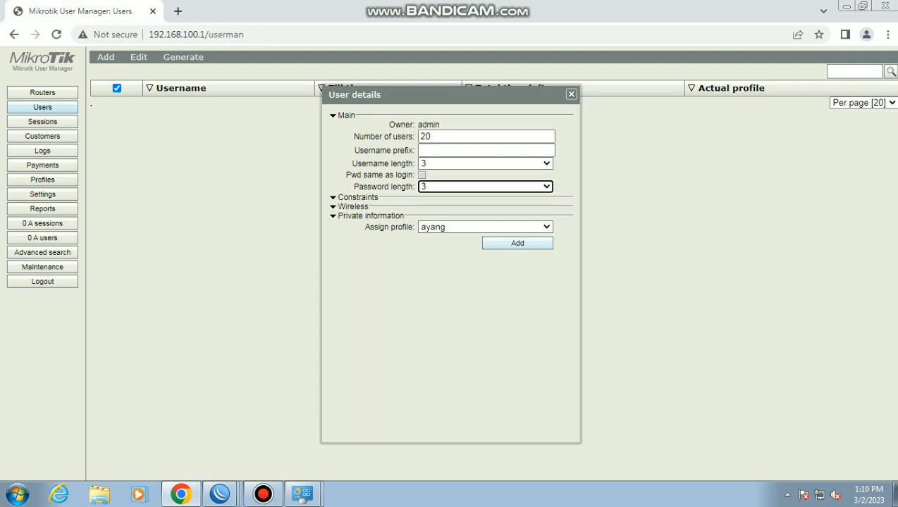
# Generate the users, then connect the phone to Ayang_ProxyUKK with the Wi-Fi password
pyautogui.click(517, 244)
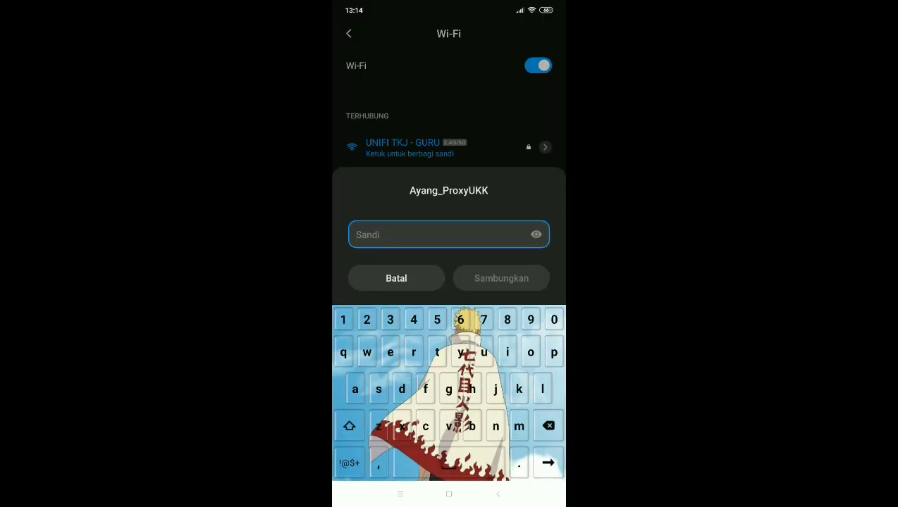
pyautogui.press('Return')
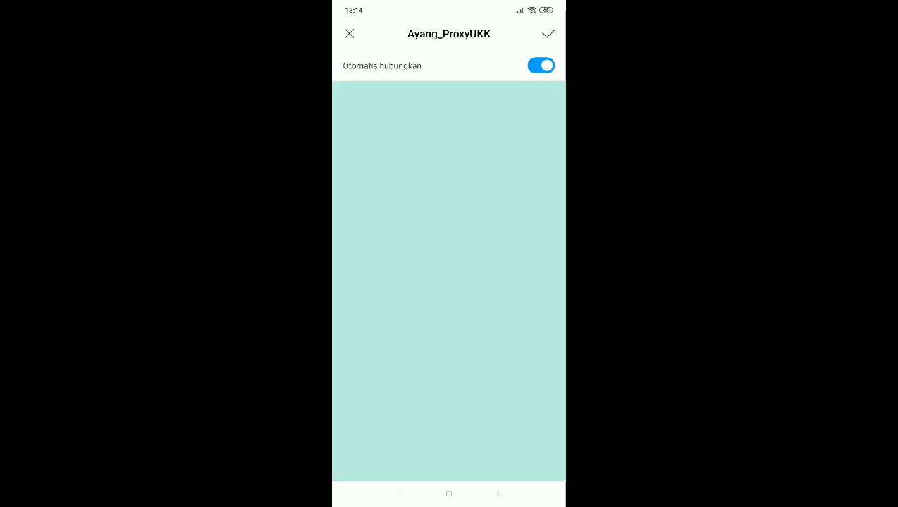
# Log in to the hotspot on the phone with a generated user's username and password
pyautogui.click(455, 206)
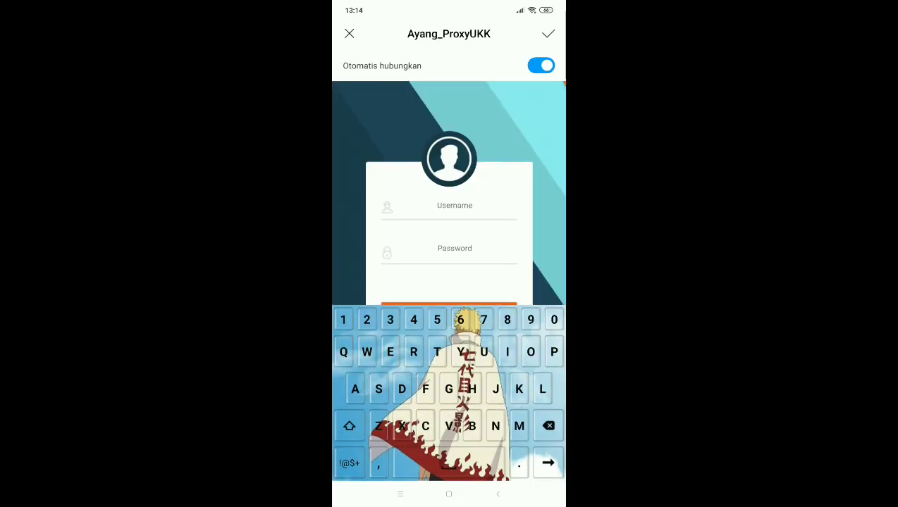
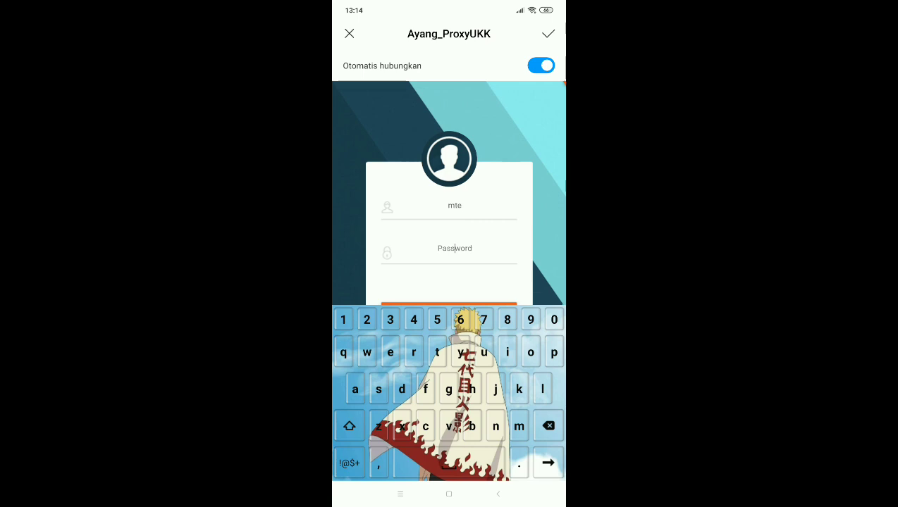
pyautogui.press('Return')
pyautogui.click(449, 316)
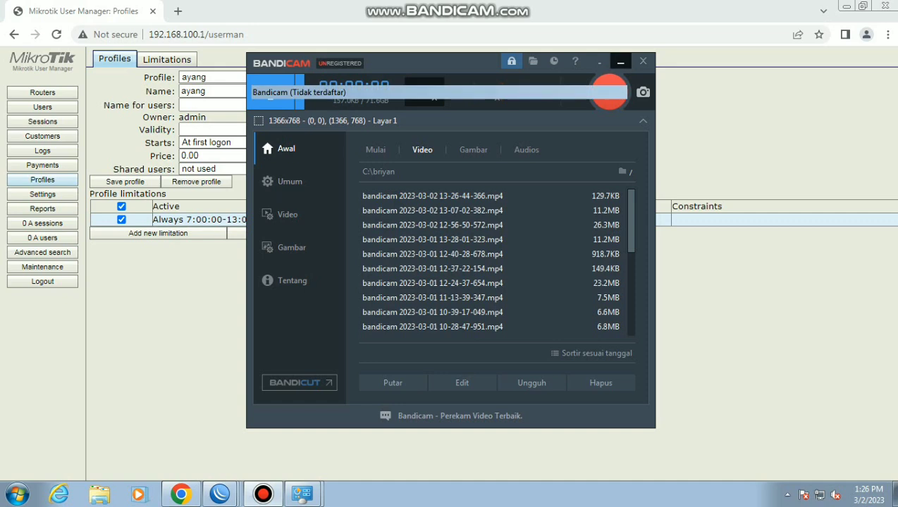
pyautogui.click(618, 61)
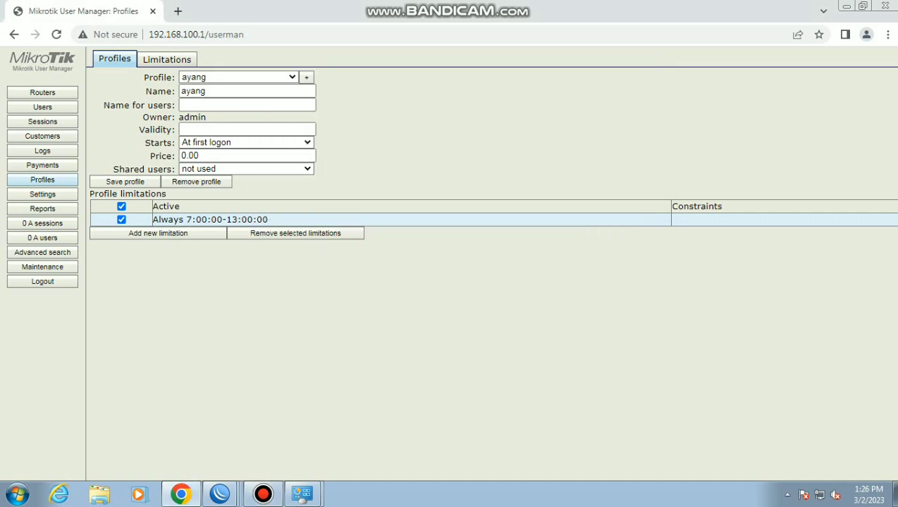
# Create a new profile named limit and keep it selected
pyautogui.click(306, 77)
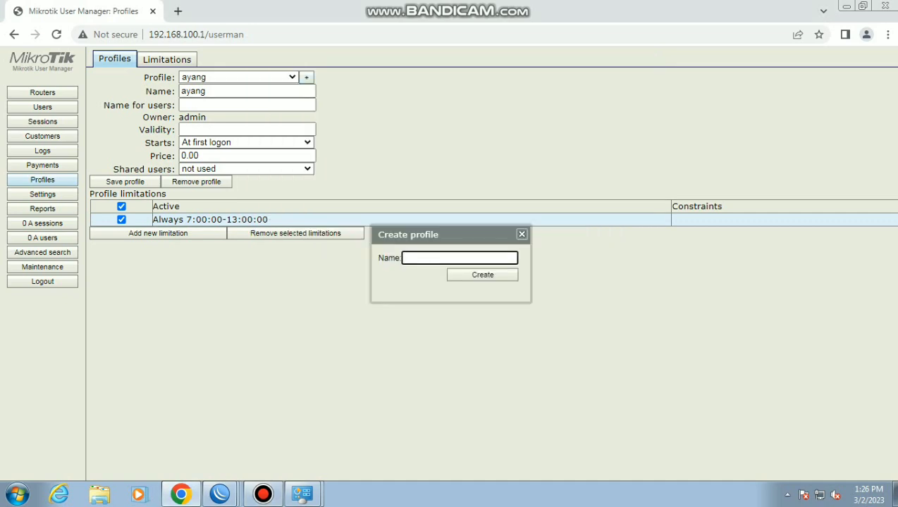
pyautogui.write('limit')
pyautogui.press('Return')
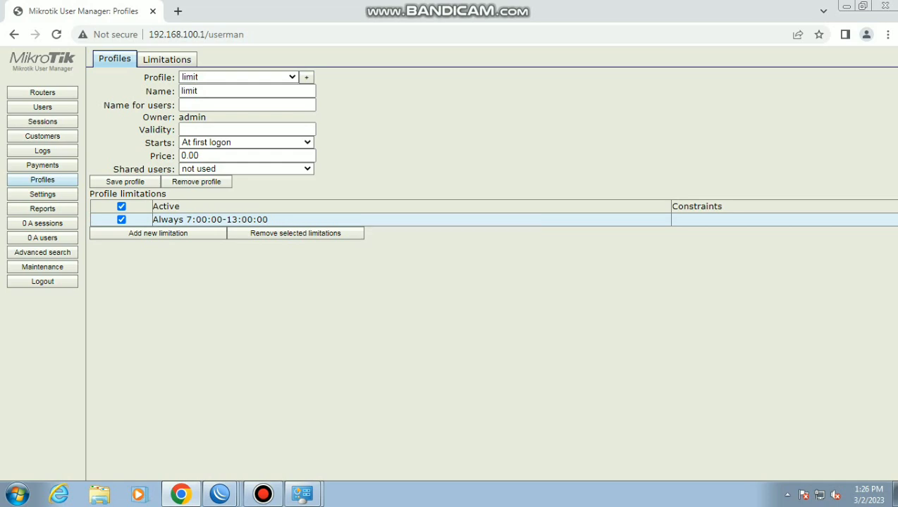
pyautogui.click(239, 76)
pyautogui.click(226, 100)
# Change the existing limitation's end time to 13:30:00 and save it
pyautogui.click(209, 219)
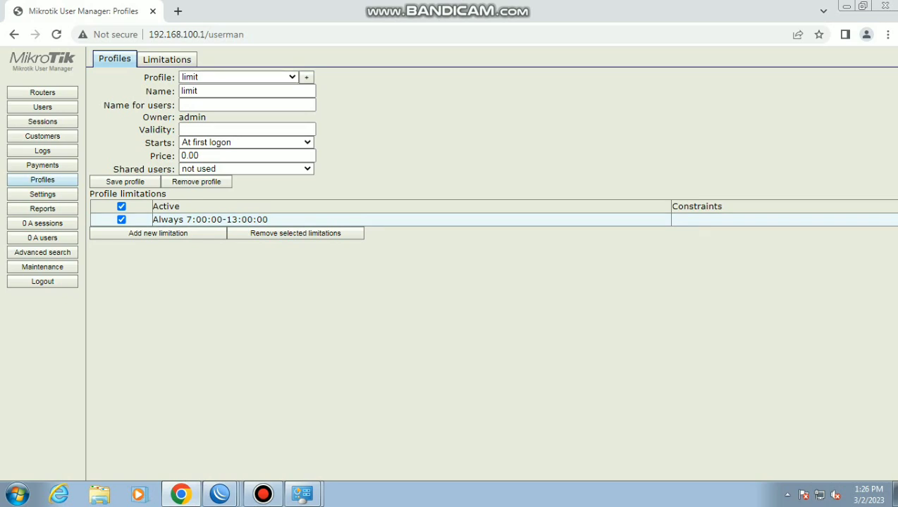
pyautogui.click(514, 218)
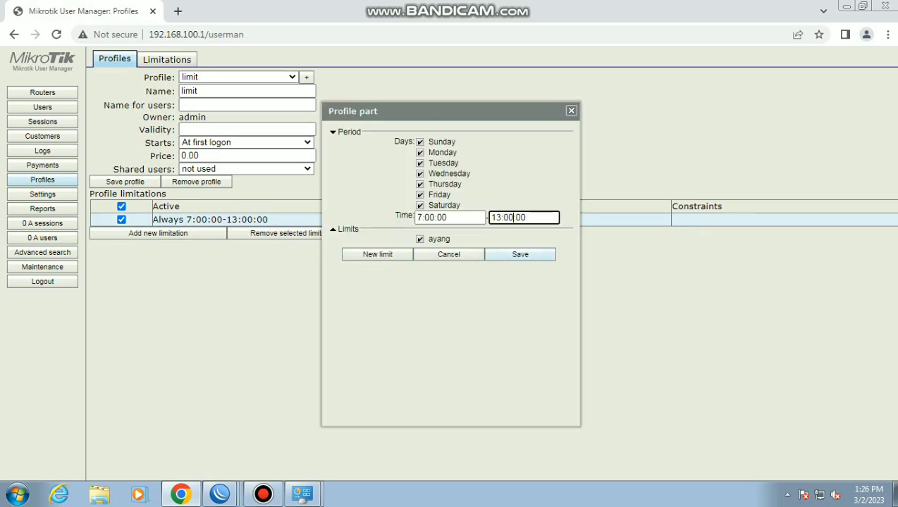
pyautogui.press('BackSpace')
pyautogui.press('BackSpace')
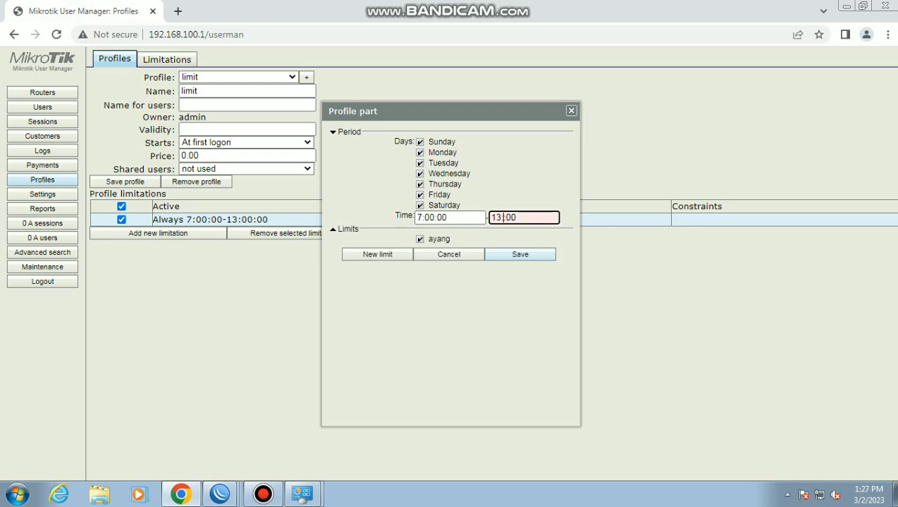
pyautogui.write('30')
pyautogui.click(523, 217)
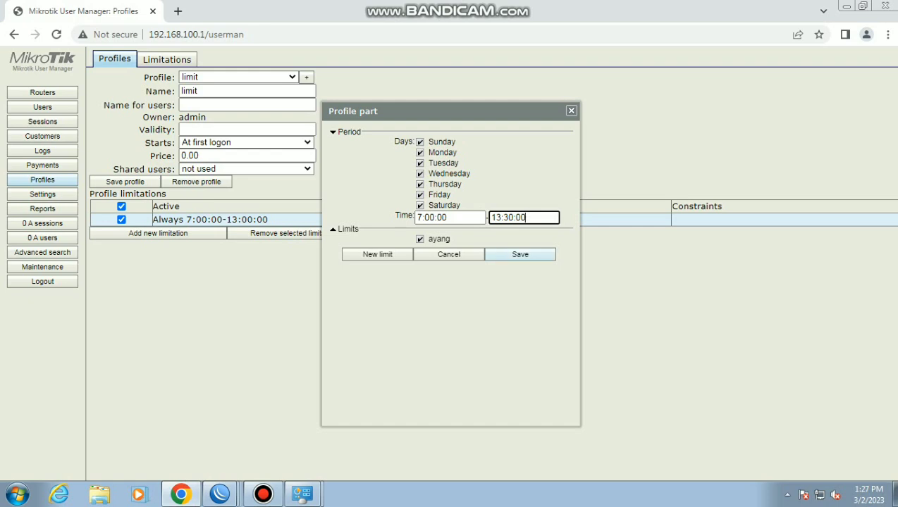
pyautogui.press('Return')
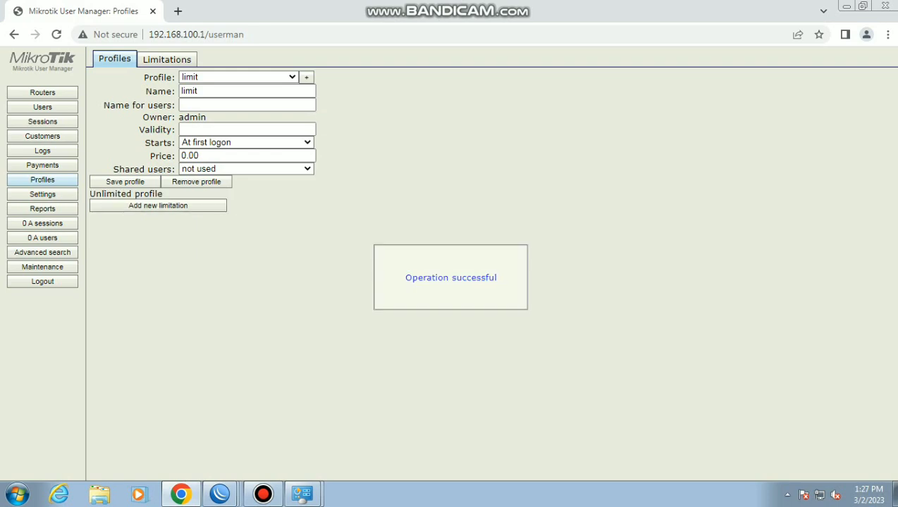
pyautogui.click(158, 205)
# Set the new limitation's period from 07:00:00 to 13:31:00
pyautogui.click(422, 218)
pyautogui.write('7:00:00')
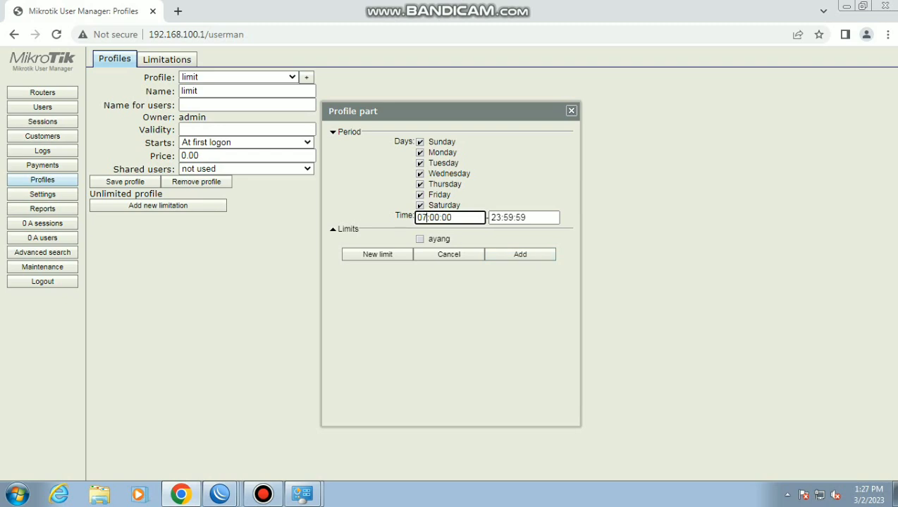
pyautogui.click(499, 218)
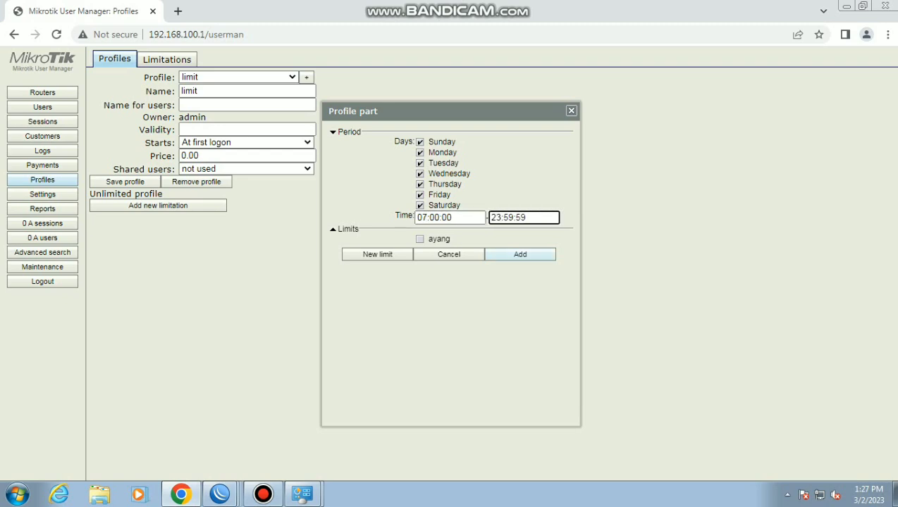
pyautogui.press('BackSpace')
pyautogui.press('BackSpace')
pyautogui.write('13')
pyautogui.click(514, 218)
pyautogui.press('BackSpace')
pyautogui.press('BackSpace')
pyautogui.press('BackSpace')
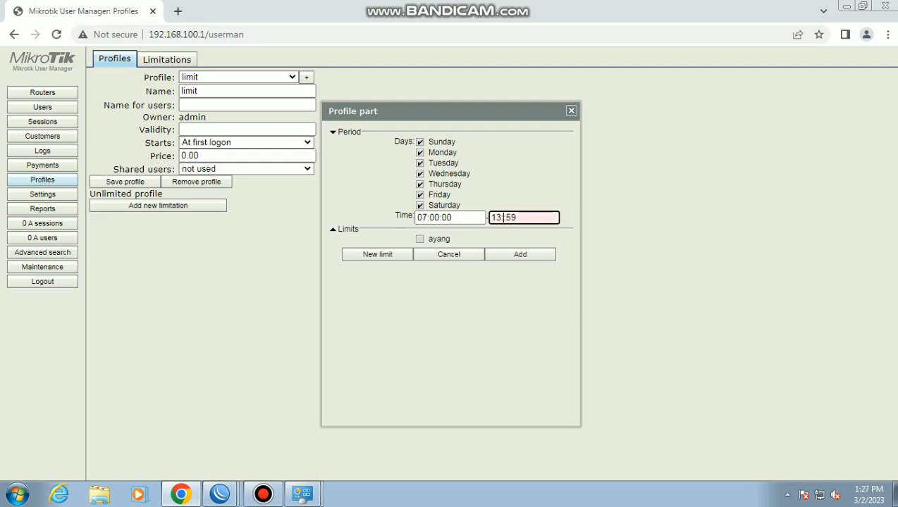
pyautogui.write(':31')
pyautogui.press('End')
pyautogui.press('BackSpace')
pyautogui.press('BackSpace')
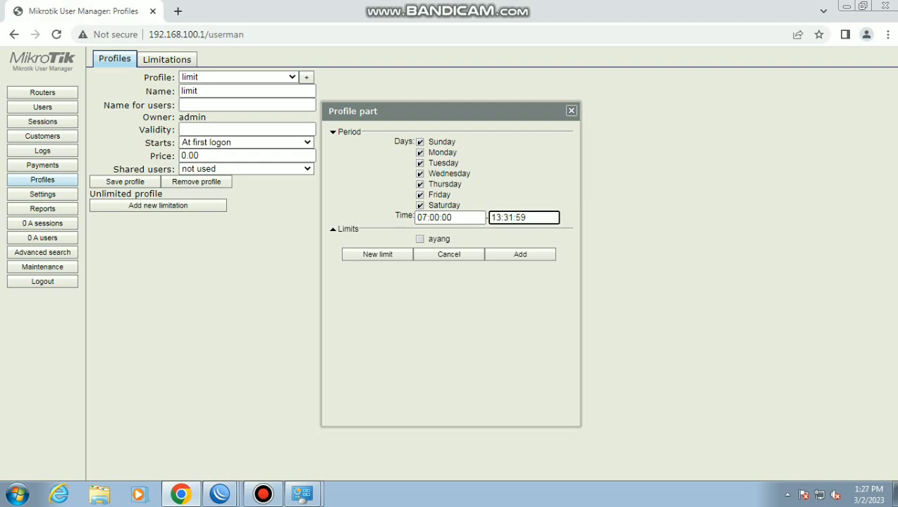
pyautogui.write('00')
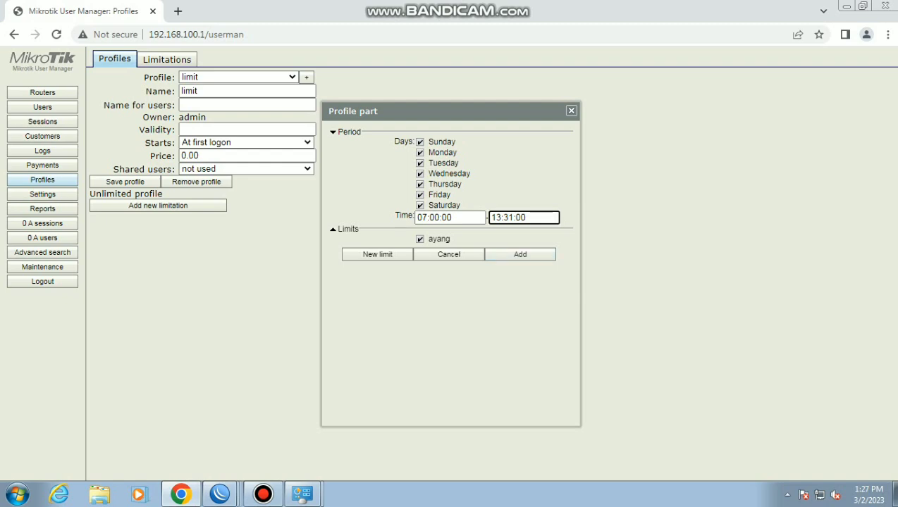
# Save the every-day 07:00:00–13:31:00 limitation on the limit profile
pyautogui.press('Return')
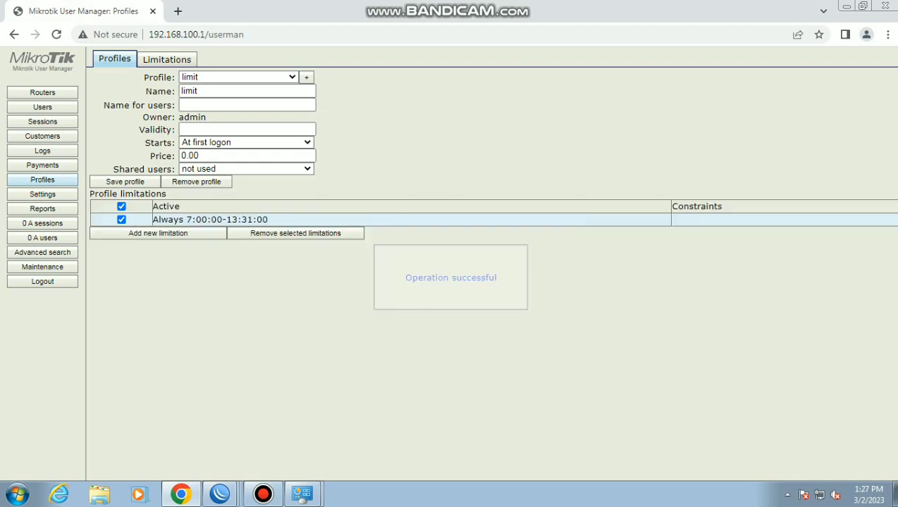
# Add user 'limit' with a password and the limit profile, then view users page 2
pyautogui.click(43, 106)
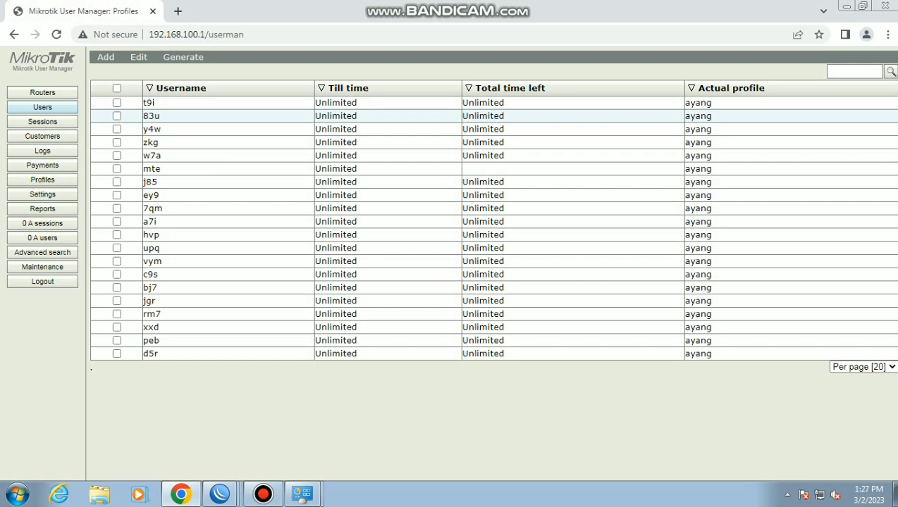
pyautogui.click(138, 56)
pyautogui.click(105, 56)
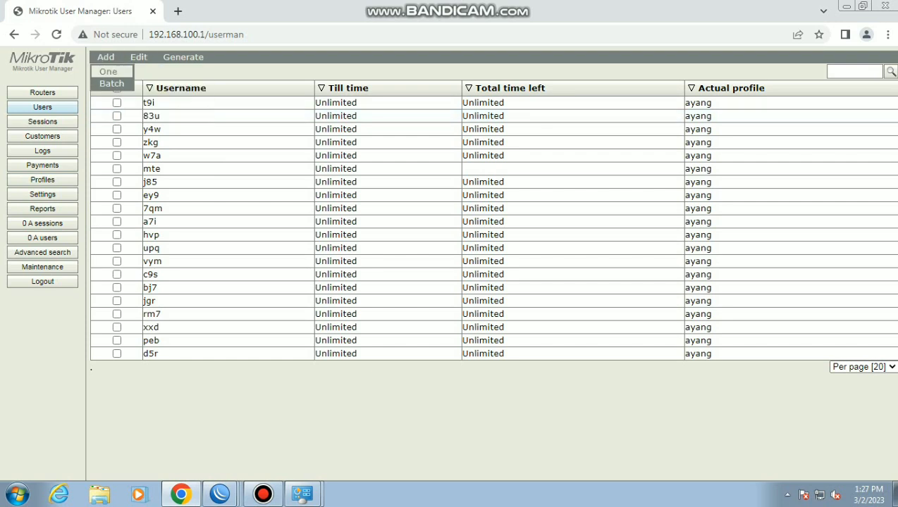
pyautogui.click(106, 71)
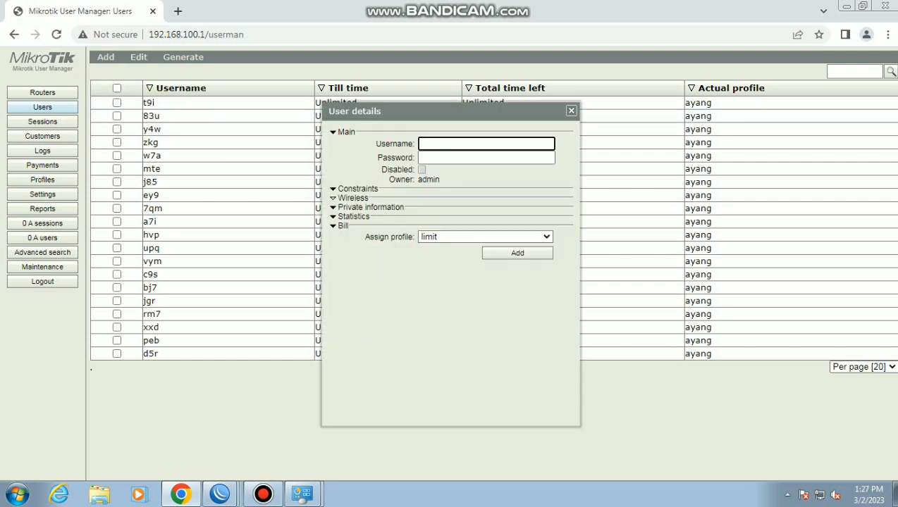
pyautogui.click(486, 157)
pyautogui.click(518, 253)
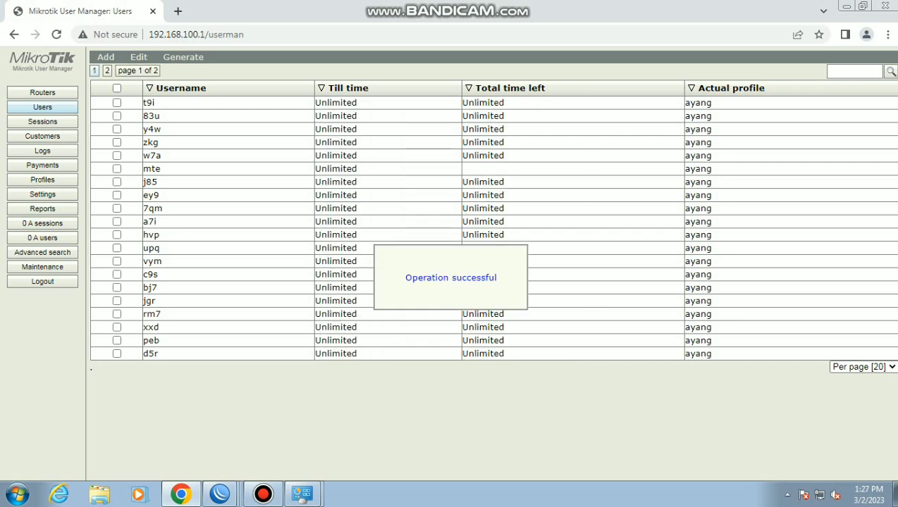
pyautogui.click(107, 70)
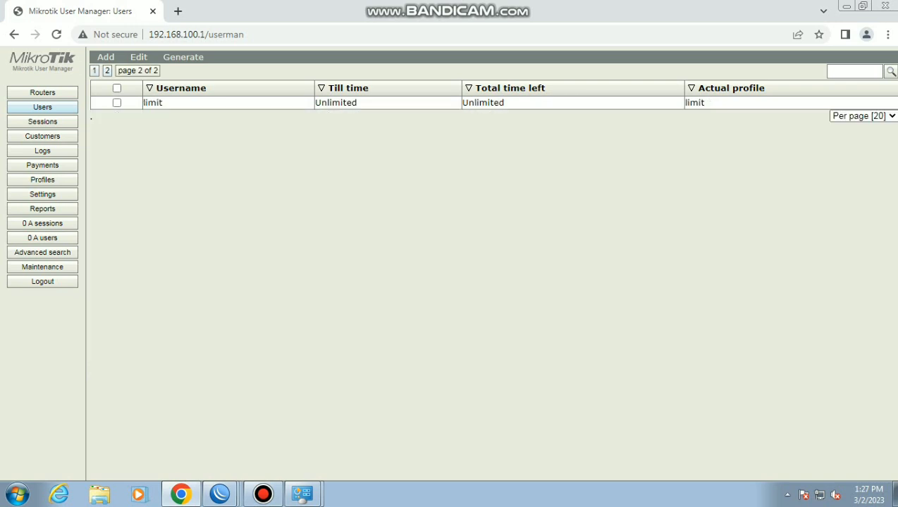
# Sign in on the phone's hotspot login page as user limit with its password
pyautogui.click(212, 102)
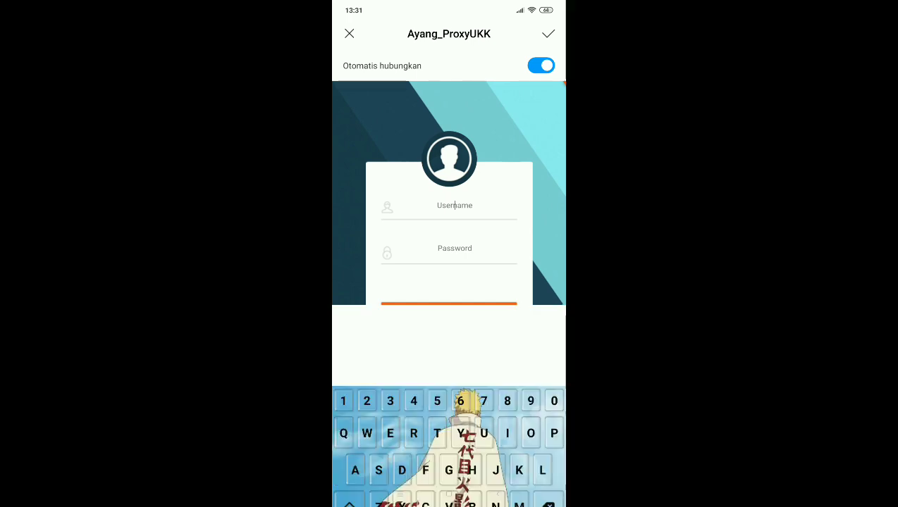
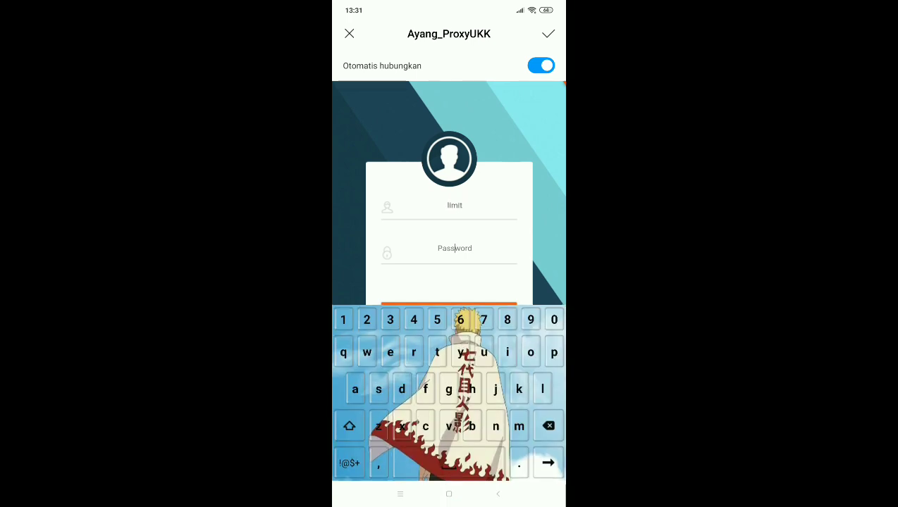
pyautogui.press('Return')
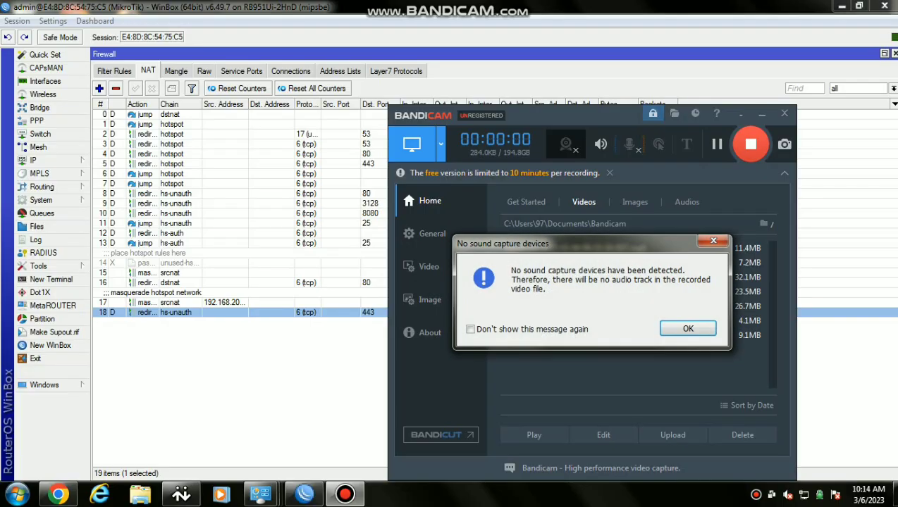
# Dismiss the recorder warning and start a new firewall NAT rule
pyautogui.click(687, 328)
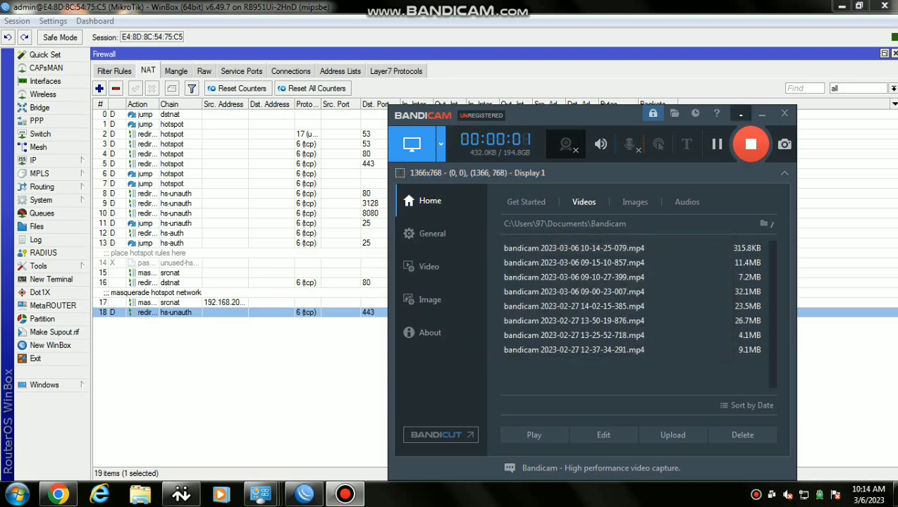
pyautogui.click(739, 115)
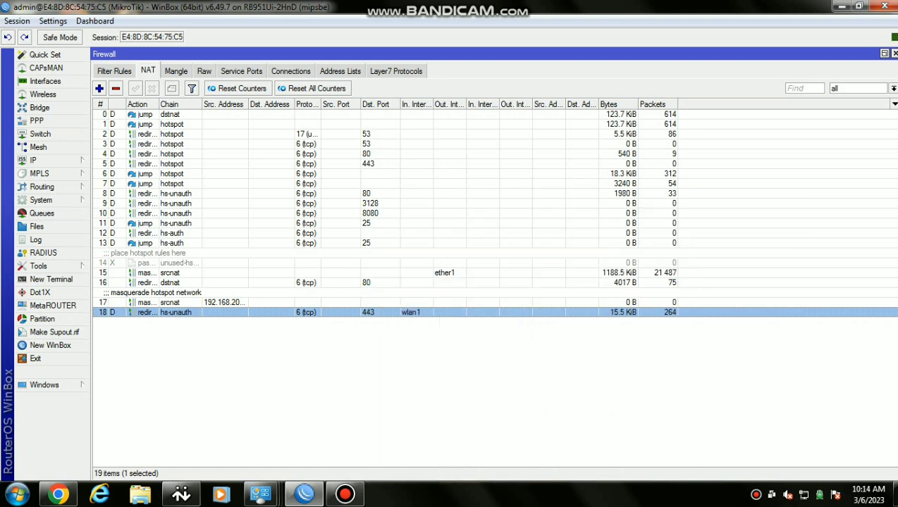
pyautogui.click(100, 88)
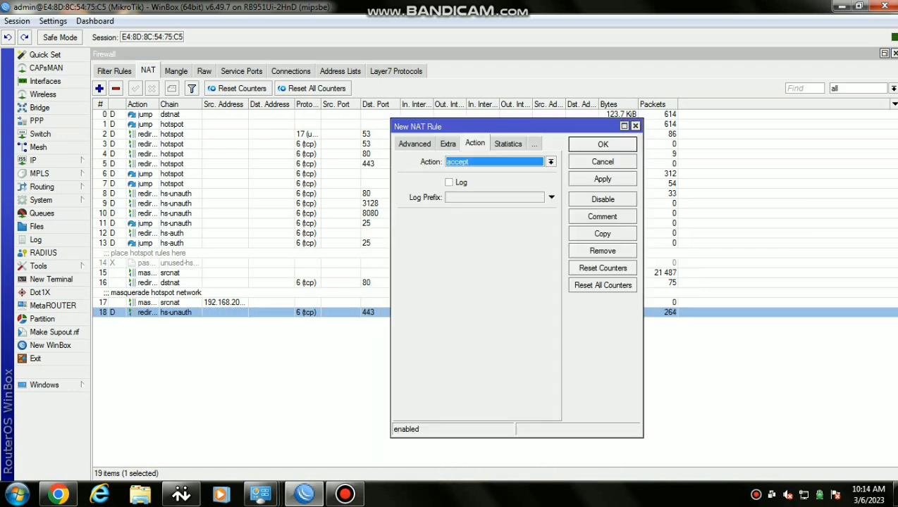
pyautogui.click(550, 162)
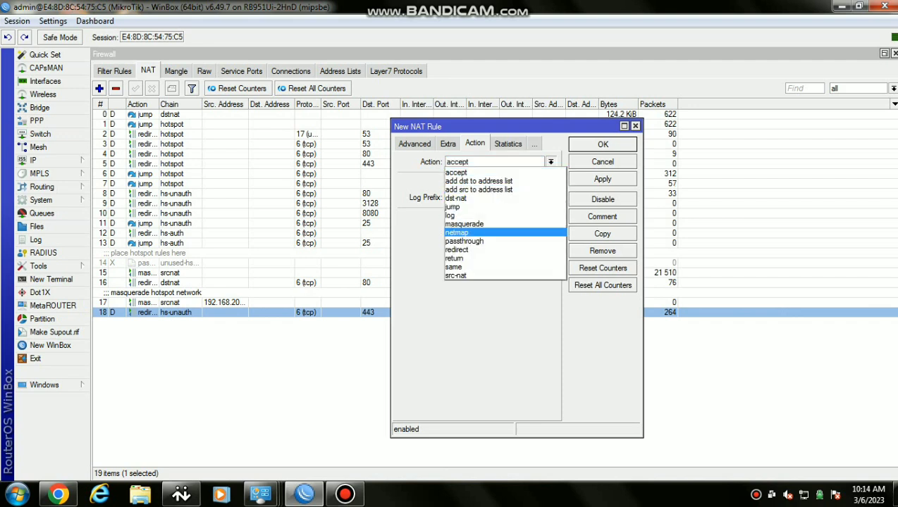
pyautogui.press('Escape')
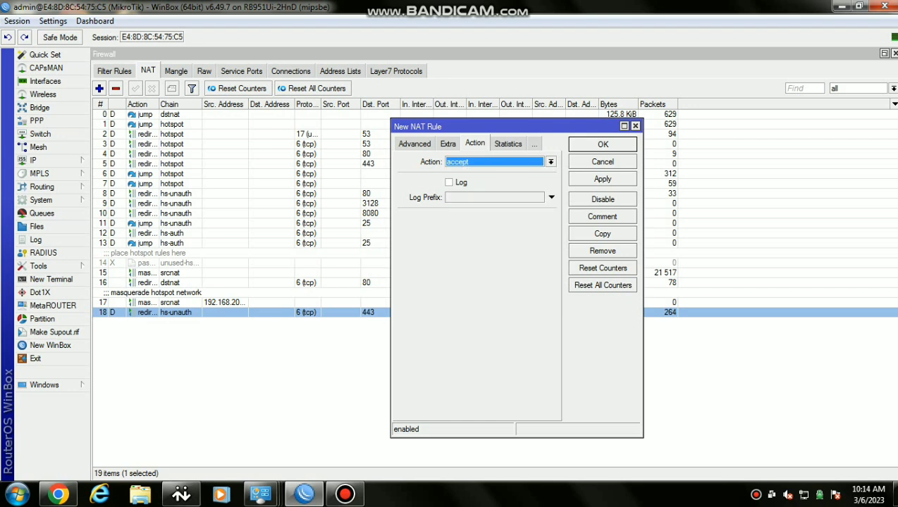
pyautogui.click(414, 143)
pyautogui.click(410, 143)
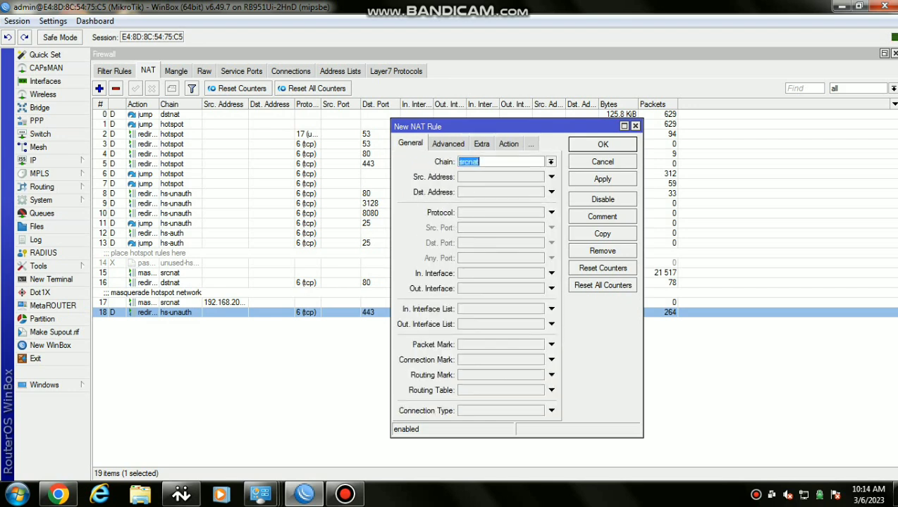
# Make the rule match chain dstnat, protocol tcp, Dst. Port 80, In. Interface wlan1
pyautogui.click(551, 163)
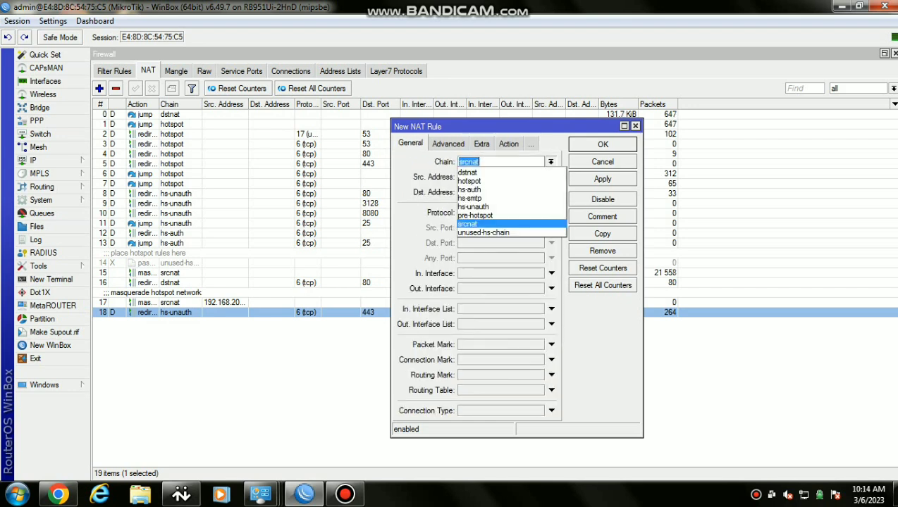
pyautogui.click(467, 172)
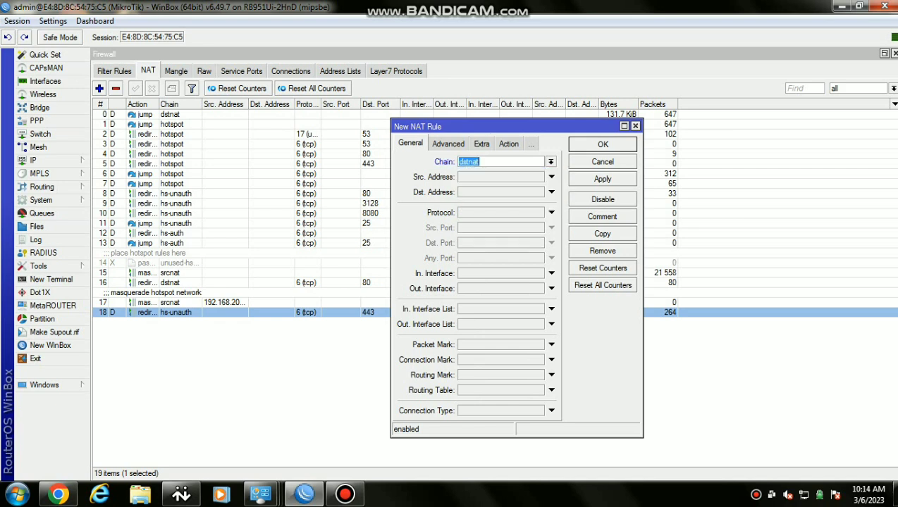
pyautogui.click(551, 213)
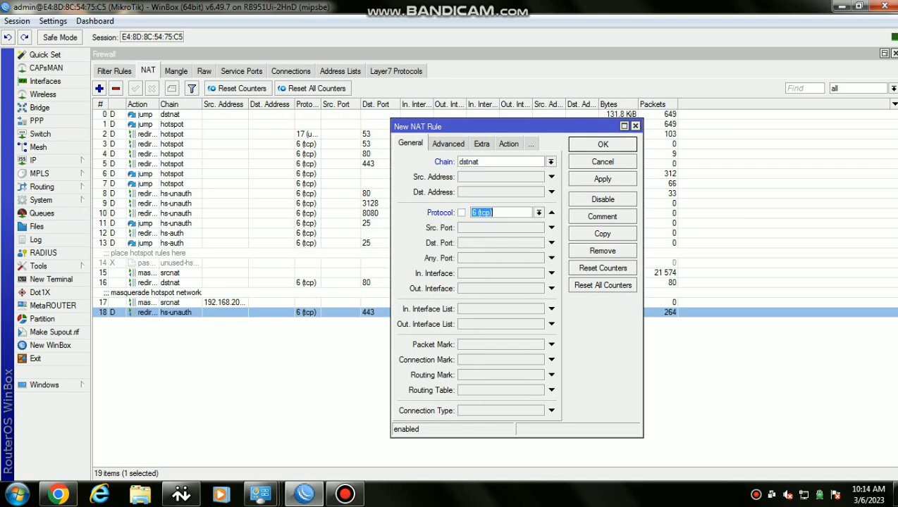
pyautogui.click(551, 243)
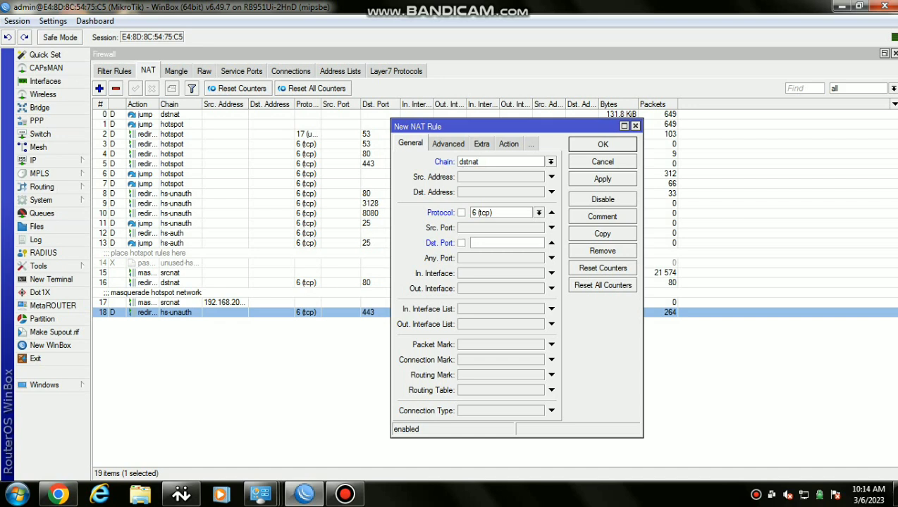
pyautogui.write('80')
pyautogui.click(551, 273)
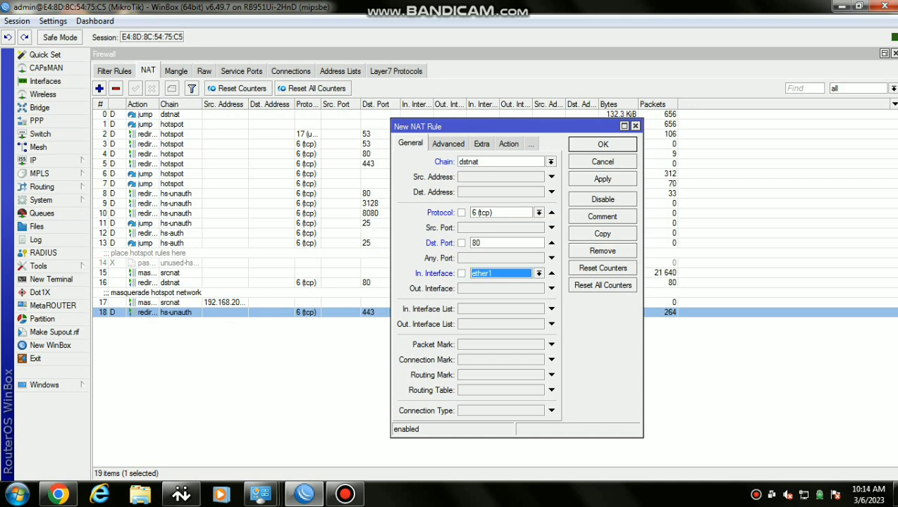
pyautogui.click(538, 274)
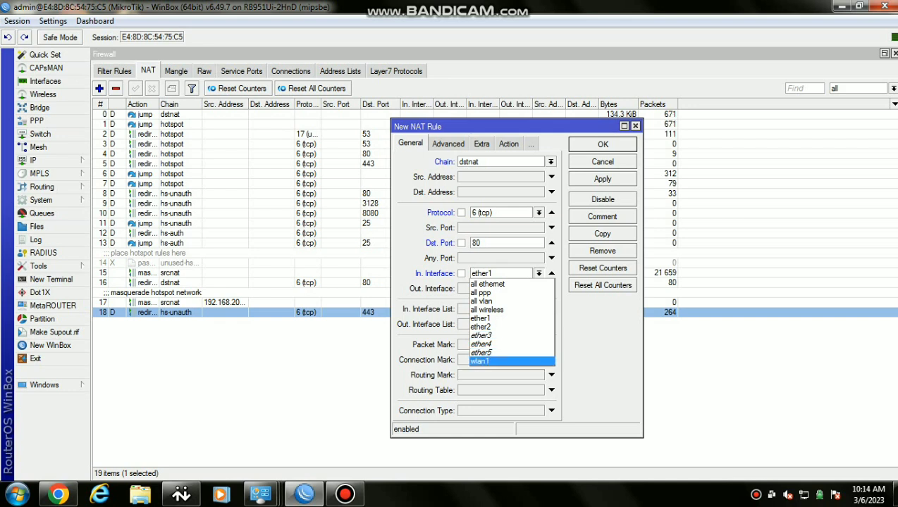
pyautogui.click(486, 361)
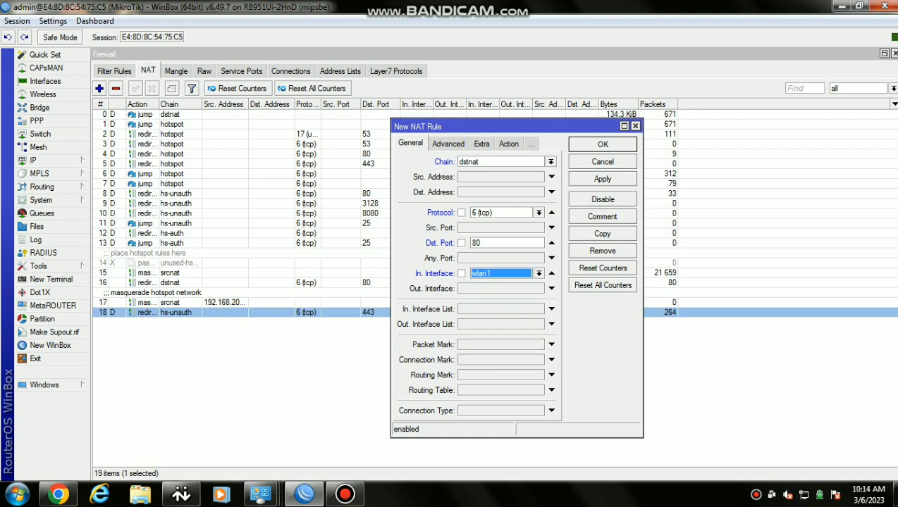
# Set the rule's action to redirect to port 8080, apply and close it
pyautogui.click(508, 143)
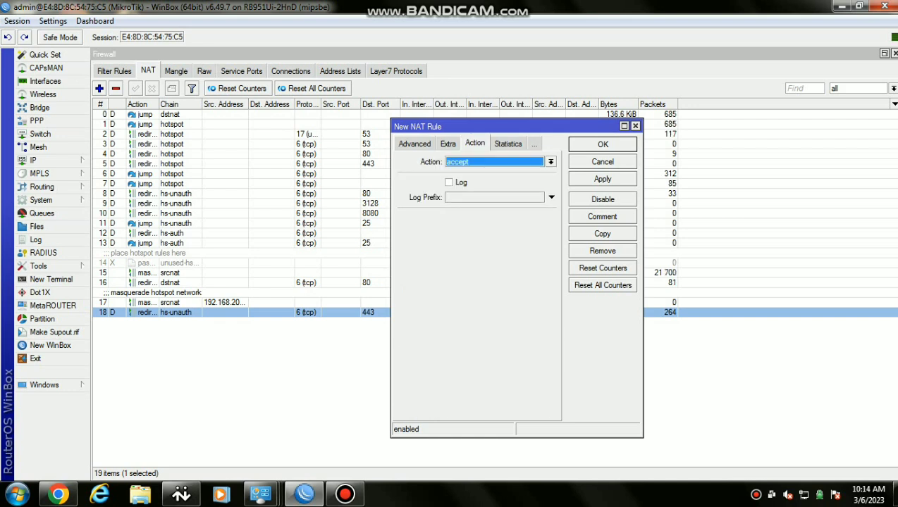
pyautogui.click(551, 162)
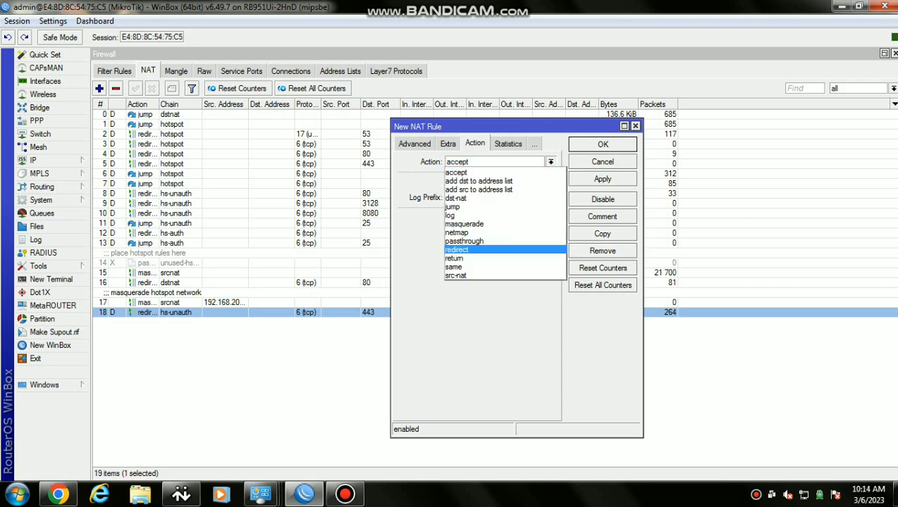
pyautogui.press('Return')
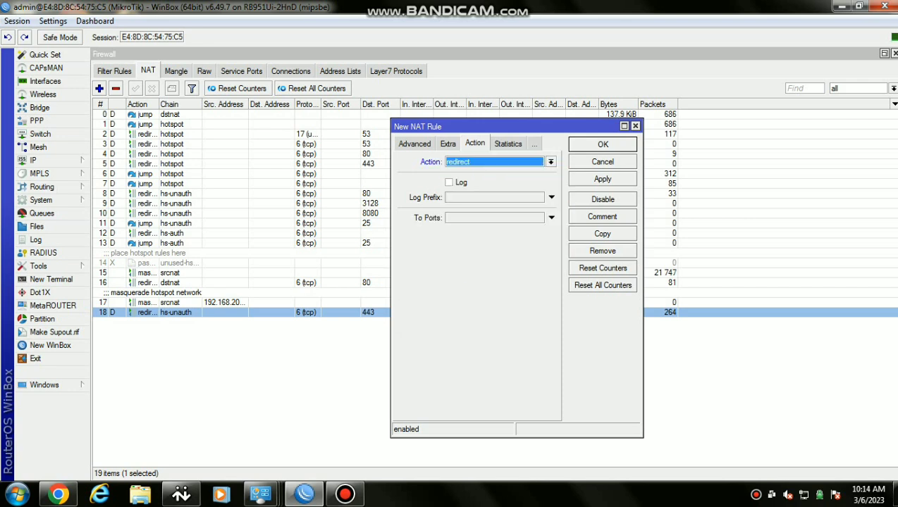
pyautogui.click(551, 217)
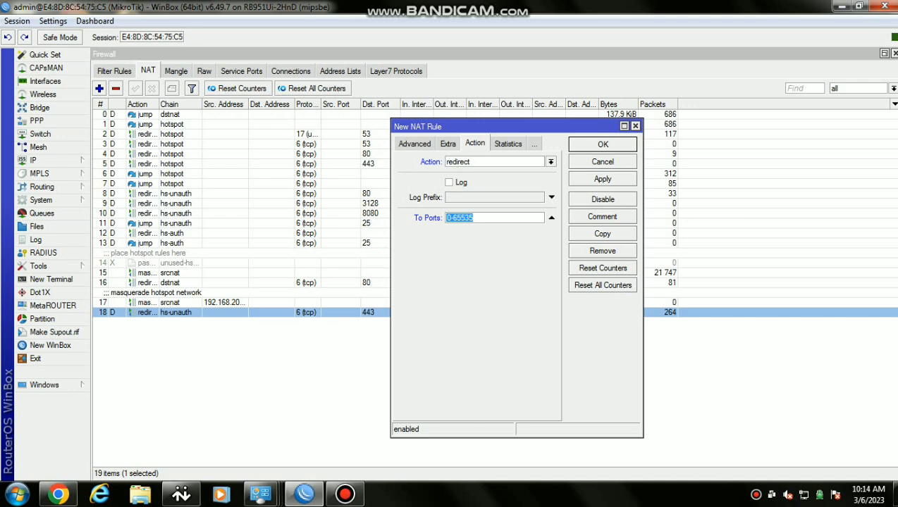
pyautogui.write('8080')
pyautogui.click(602, 179)
pyautogui.press('Return')
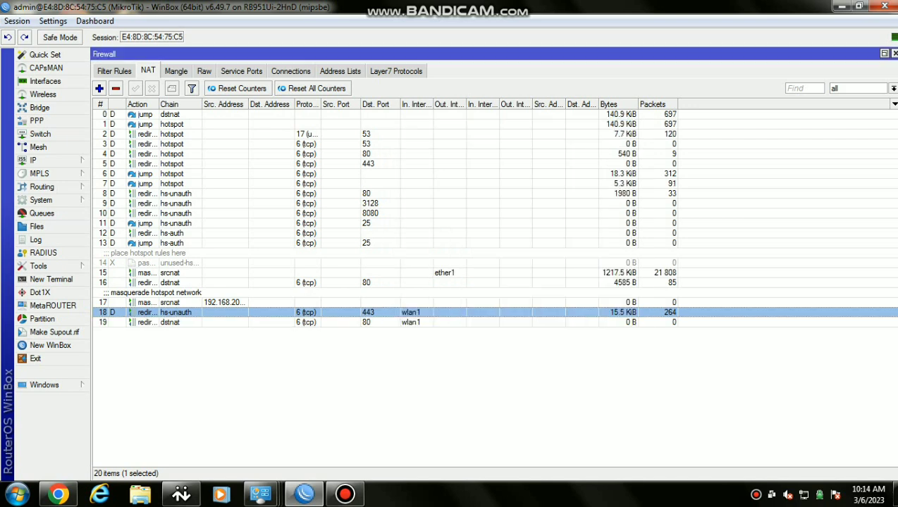
# Add another NAT rule matching dstnat, tcp, Dst. Port 80 on In. Interface wlan1
pyautogui.press('Insert')
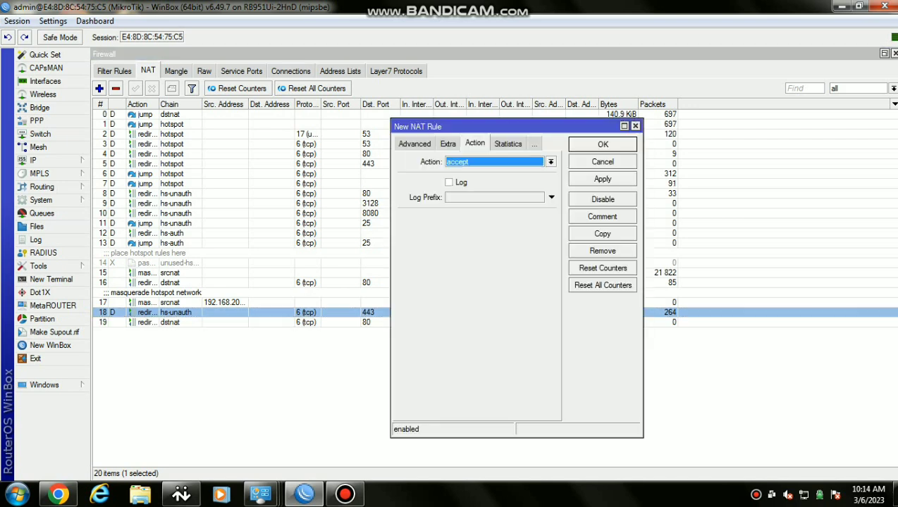
pyautogui.press('Down')
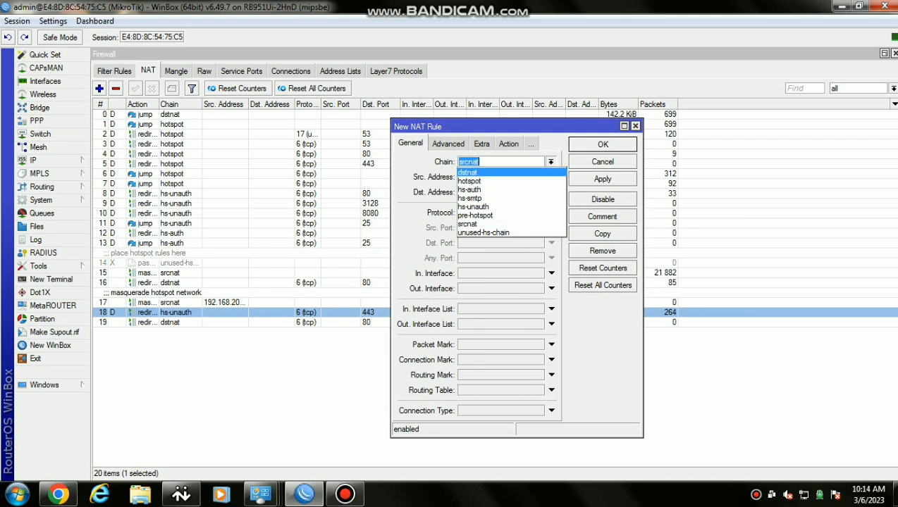
pyautogui.press('Return')
pyautogui.press('Tab')
pyautogui.press('Tab')
pyautogui.press('Tab')
pyautogui.write('6')
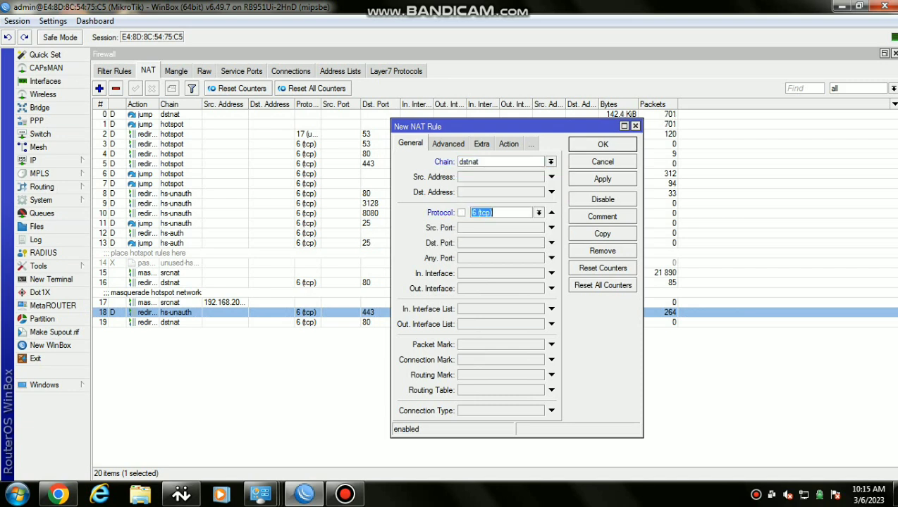
pyautogui.press('Tab')
pyautogui.press('Tab')
pyautogui.write('80')
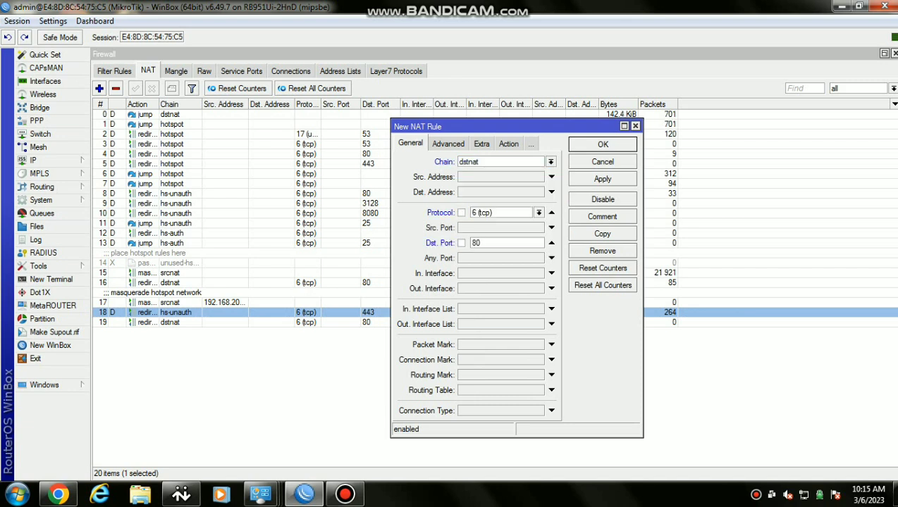
pyautogui.press('Tab')
pyautogui.press('Tab')
pyautogui.press('Down')
pyautogui.press('Down')
pyautogui.press('Down')
pyautogui.press('Down')
pyautogui.press('Down')
pyautogui.press('Down')
pyautogui.press('Return')
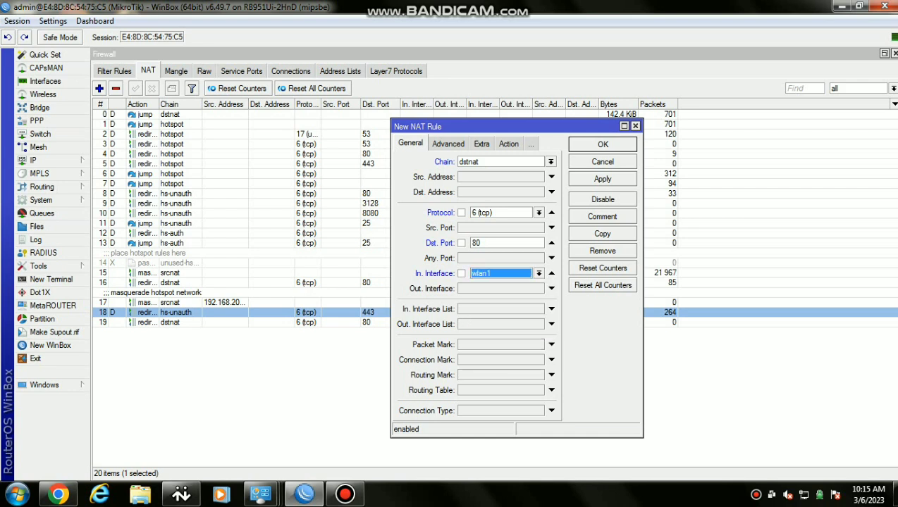
# Give it a redirect action to port 8080 and save it
pyautogui.hotkey('ctrl', 'Tab')
pyautogui.hotkey('ctrl', 'Tab')
pyautogui.hotkey('ctrl', 'Tab')
pyautogui.press('Down')
pyautogui.press('Down')
pyautogui.press('Down')
pyautogui.press('Down')
pyautogui.press('Down')
pyautogui.press('Down')
pyautogui.press('Down')
pyautogui.press('Down')
pyautogui.press('Down')
pyautogui.press('Down')
pyautogui.press('Return')
pyautogui.press('Tab')
pyautogui.press('Tab')
pyautogui.press('Tab')
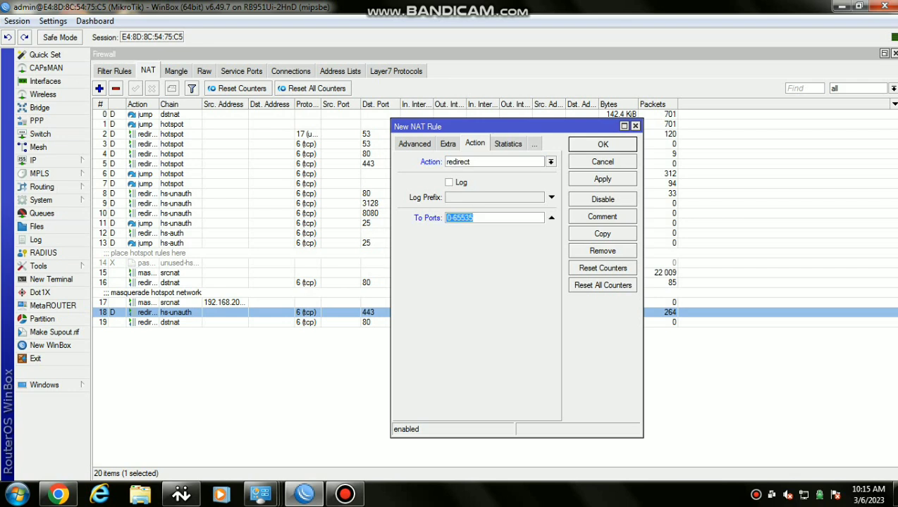
pyautogui.write('8080')
pyautogui.press('Return')
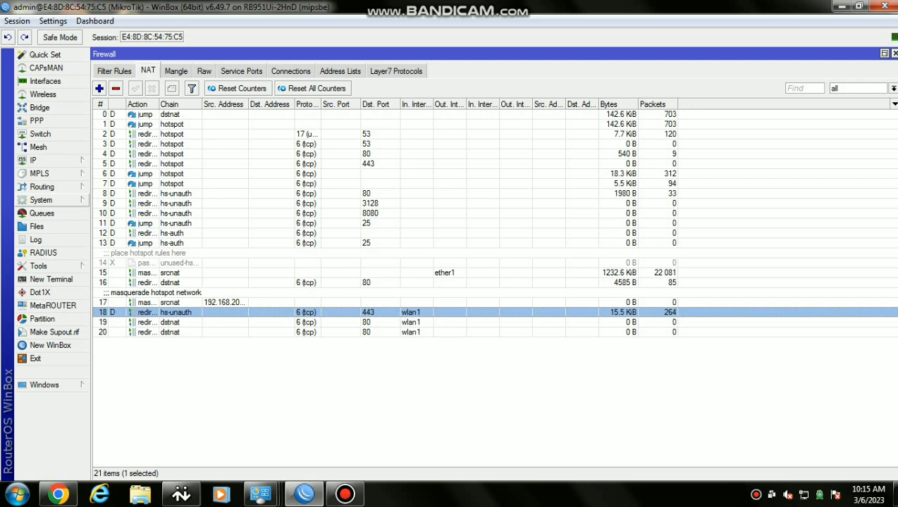
# In Web Proxy settings, enter the administrator's e-mail as Cache Administrator and apply
pyautogui.click(32, 160)
pyautogui.click(134, 472)
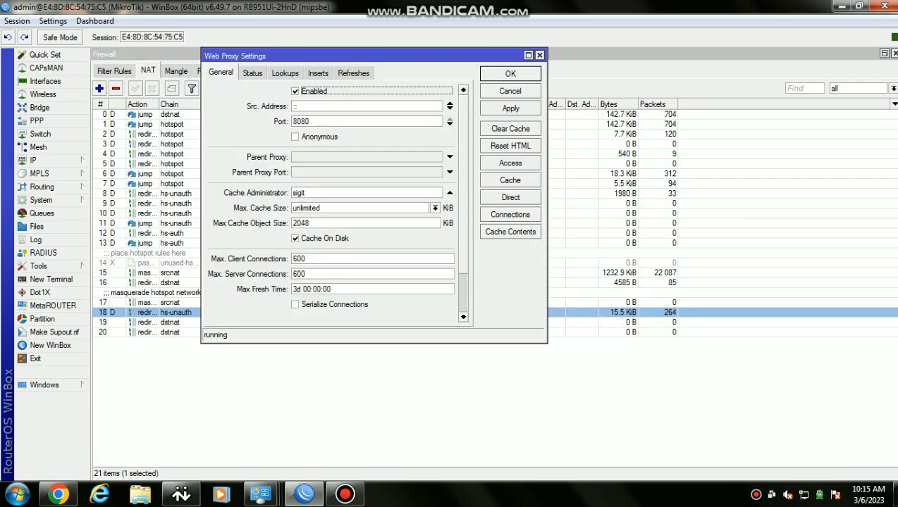
pyautogui.doubleClick(299, 192)
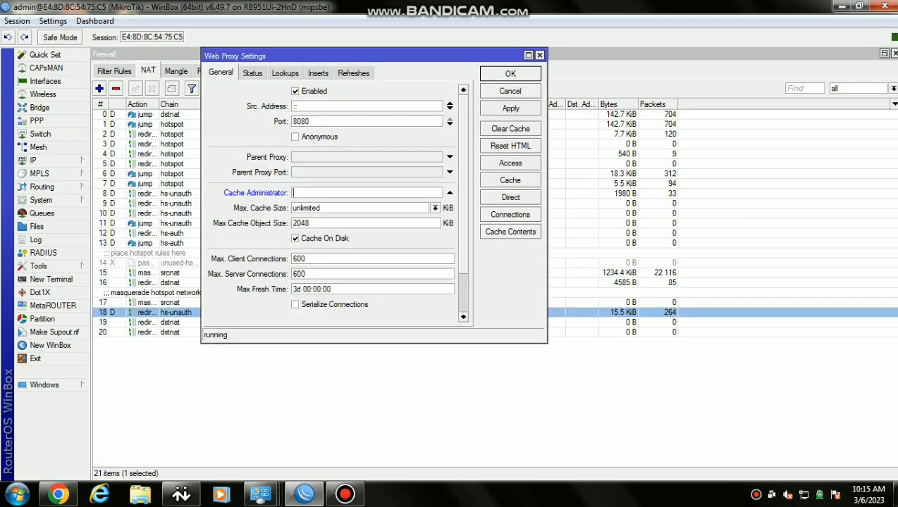
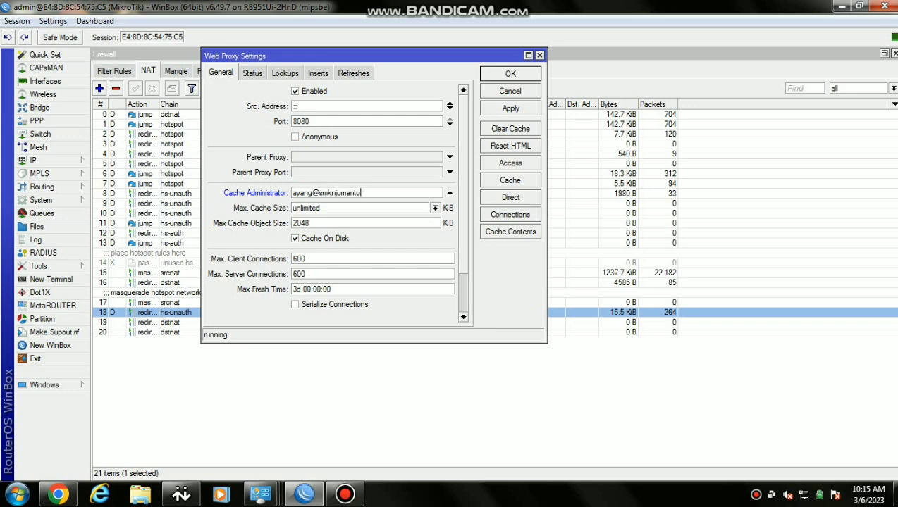
pyautogui.click(510, 108)
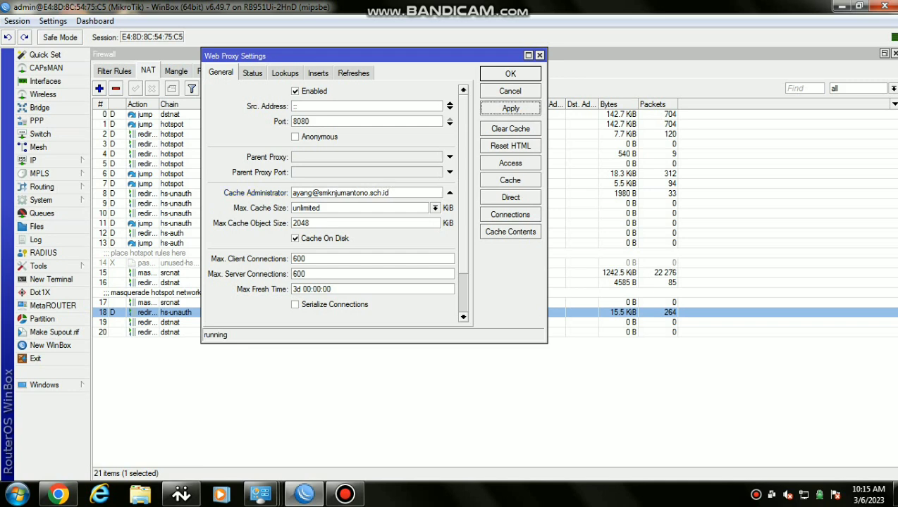
pyautogui.click(510, 163)
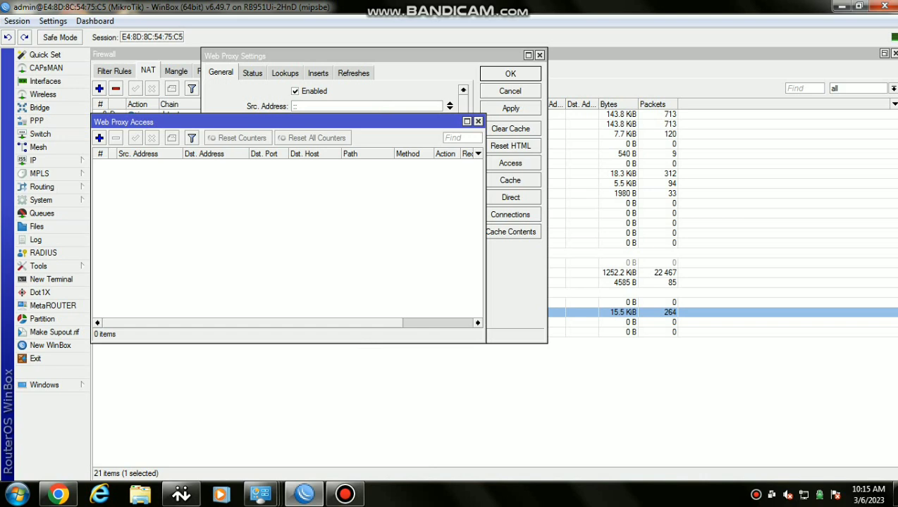
# Add a web proxy access rule denying path *mp3*
pyautogui.click(99, 138)
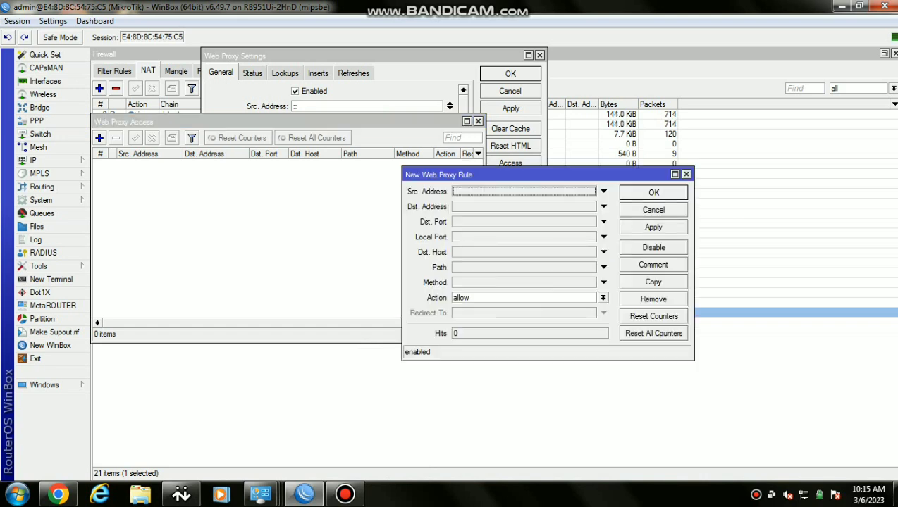
pyautogui.click(603, 298)
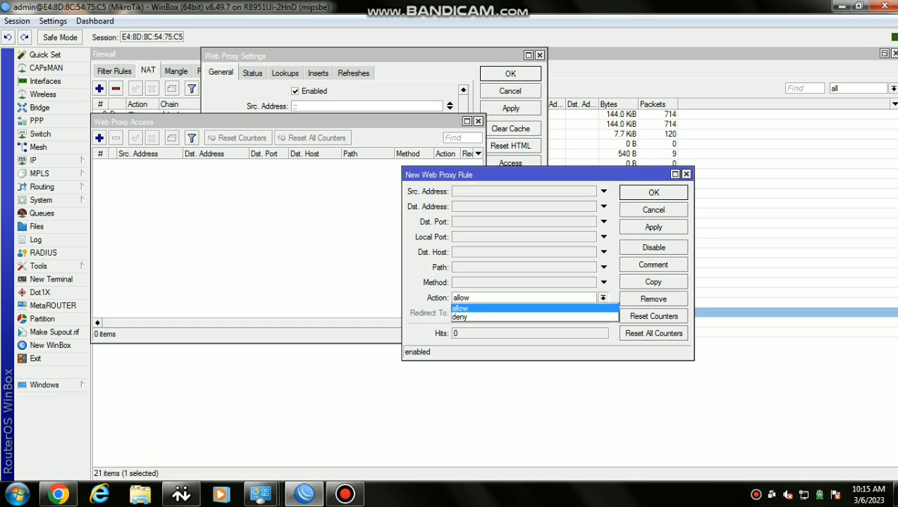
pyautogui.press('Return')
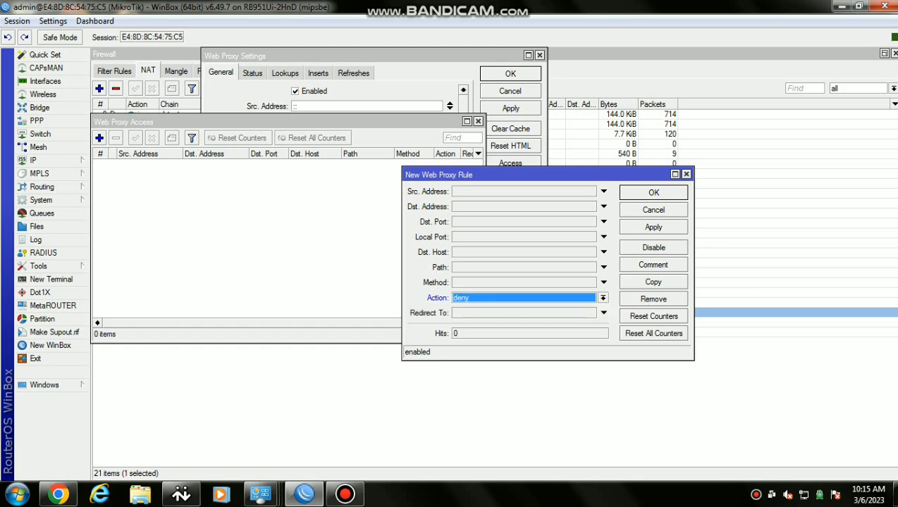
pyautogui.click(603, 267)
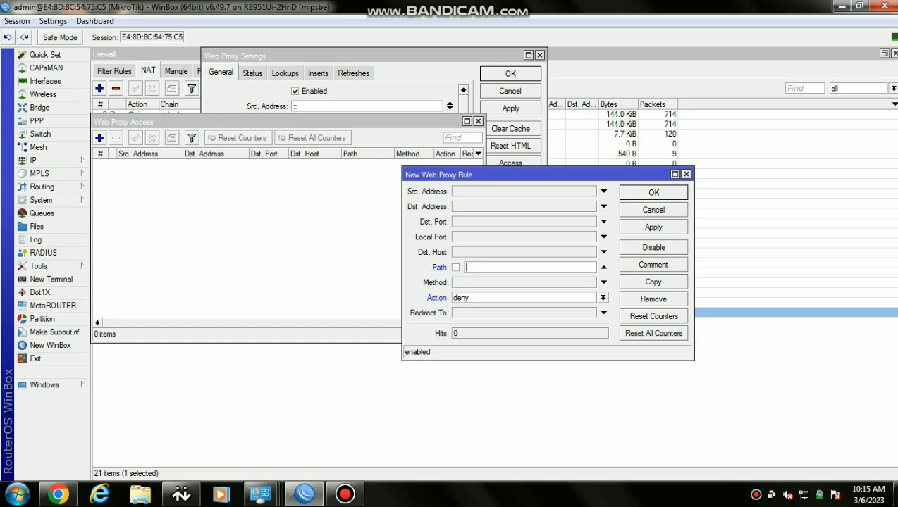
pyautogui.write('*mp3*')
pyautogui.press('Return')
# Add a web proxy access rule denying path *mkv*
pyautogui.click(100, 138)
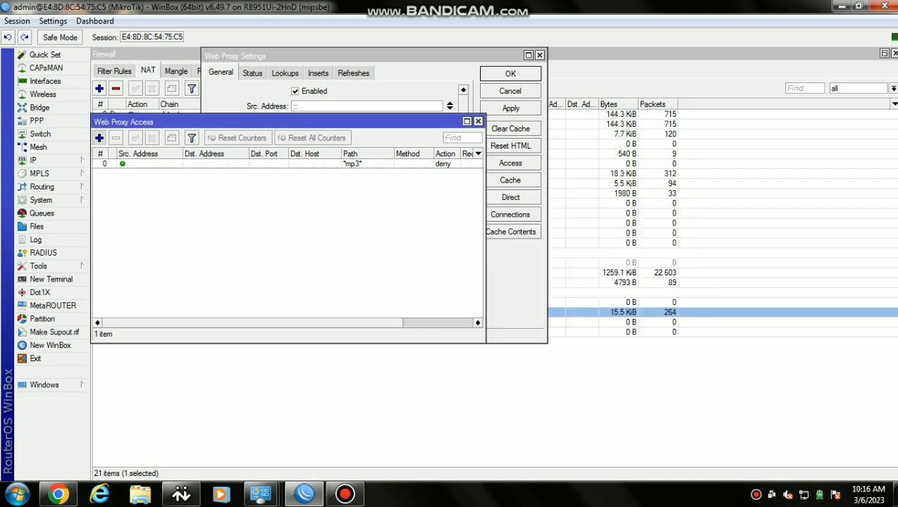
pyautogui.click(523, 267)
pyautogui.write('*mkv*')
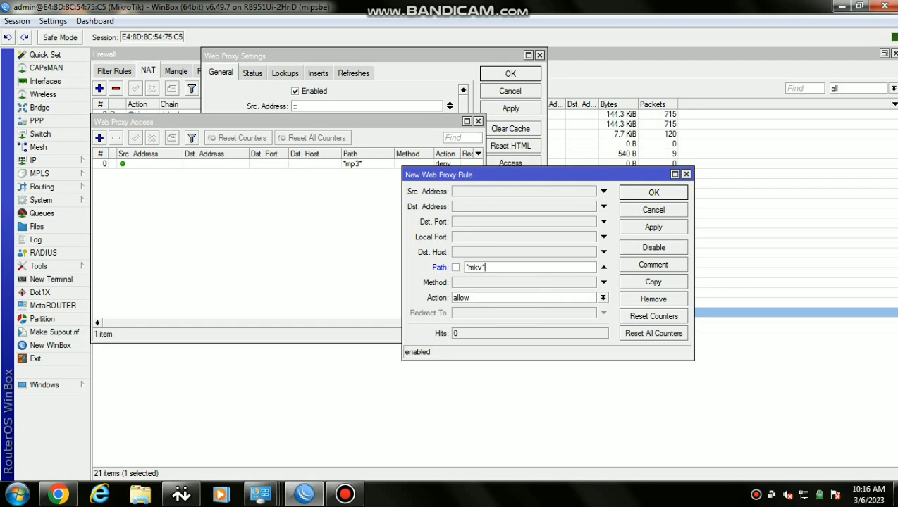
pyautogui.click(602, 298)
pyautogui.click(533, 317)
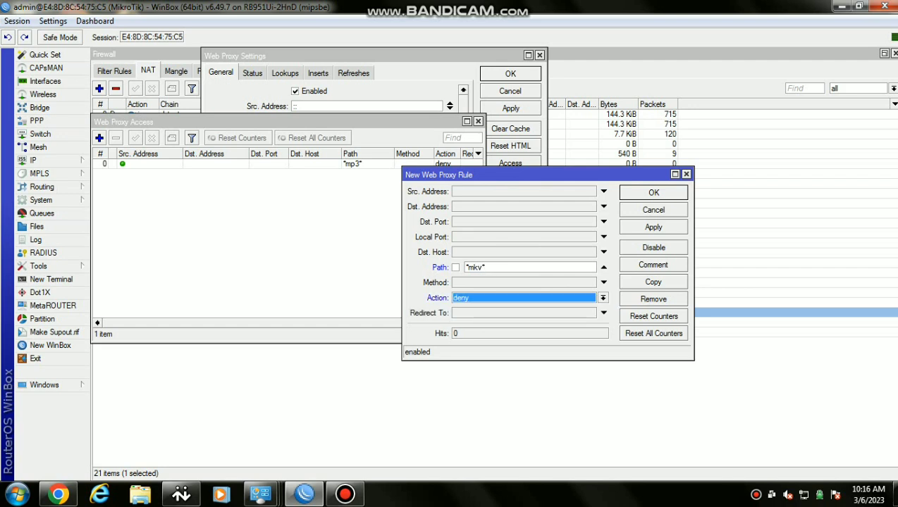
pyautogui.click(653, 227)
pyautogui.click(653, 193)
# Add a web proxy access rule denying Dst. Host linux.or.id
pyautogui.click(100, 138)
pyautogui.click(524, 253)
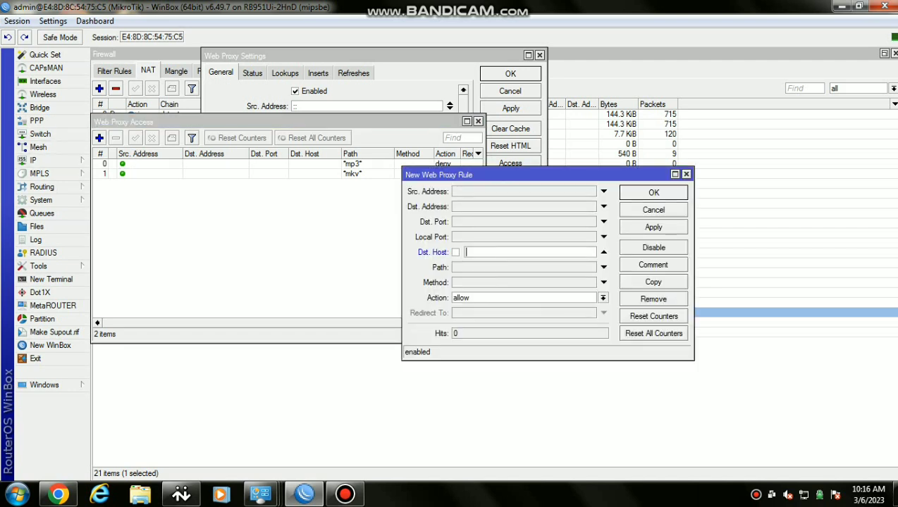
pyautogui.write('linux.or.id')
pyautogui.click(602, 297)
pyautogui.click(461, 315)
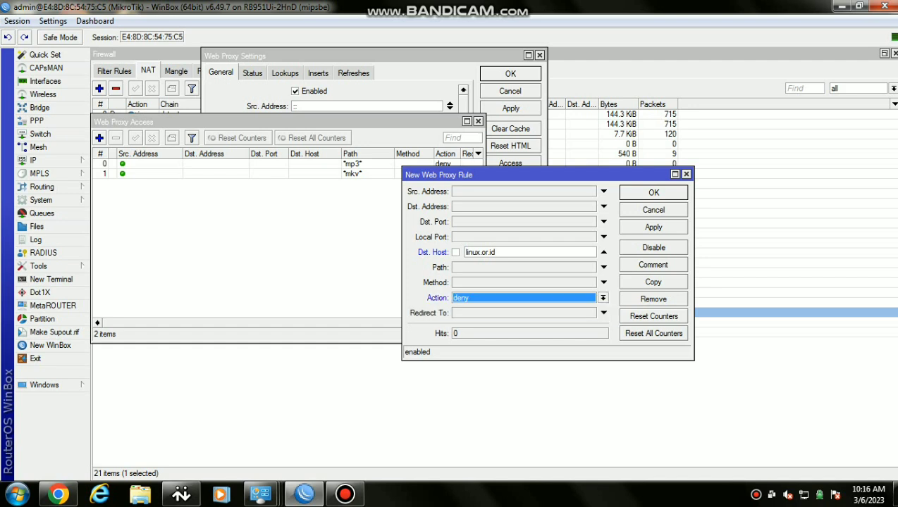
pyautogui.press('Return')
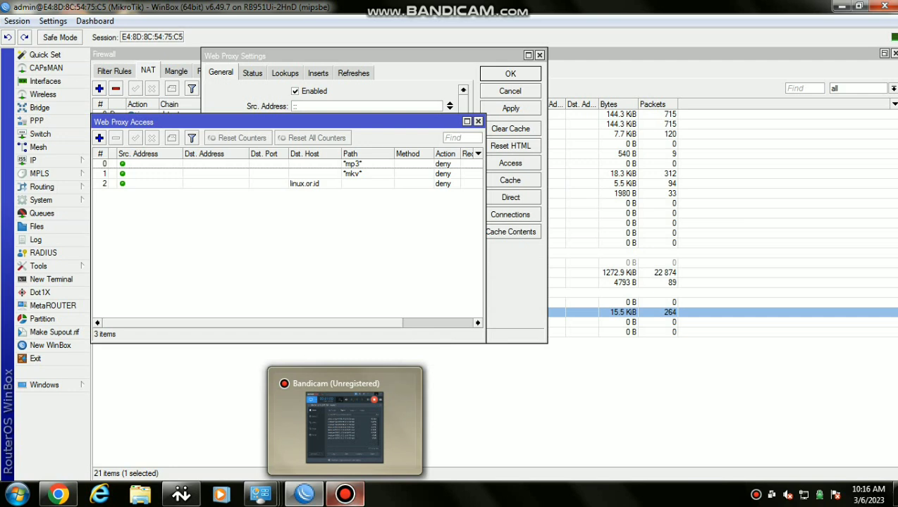
# Start another access rule with 'ww.' entered as the destination host
pyautogui.press('Insert')
pyautogui.click(603, 251)
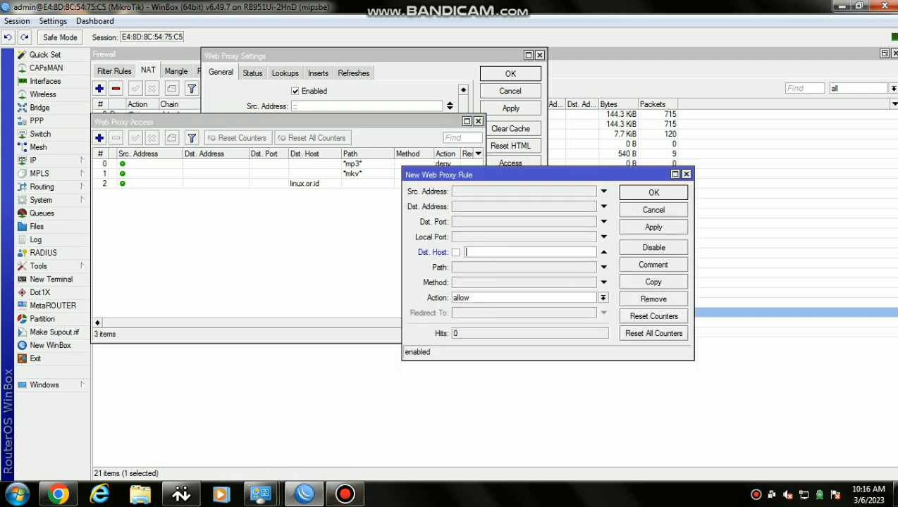
pyautogui.write('ww.')
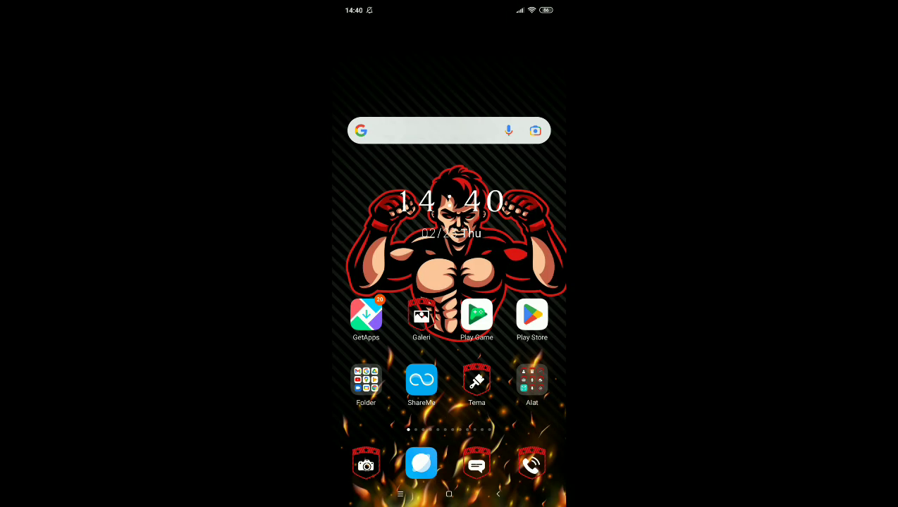
# On the phone, open linux.or.id and confirm it is blocked
pyautogui.click(430, 131)
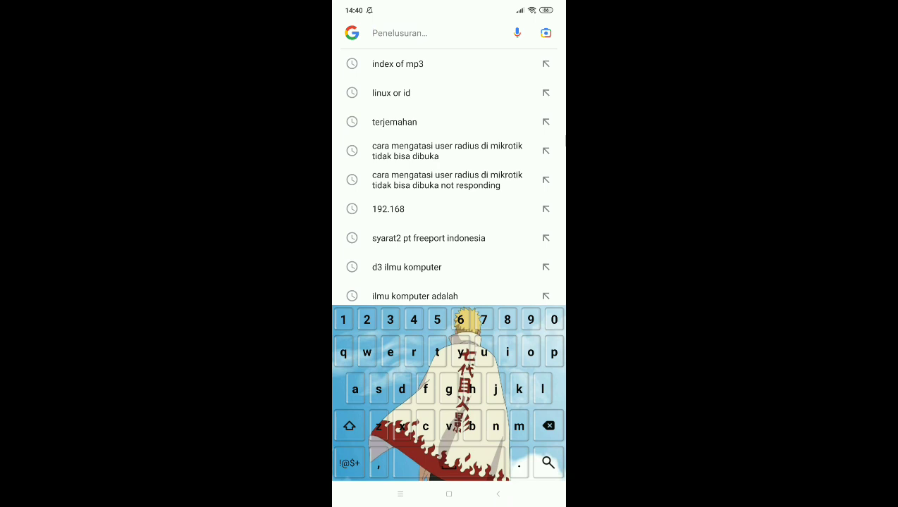
pyautogui.write('linu')
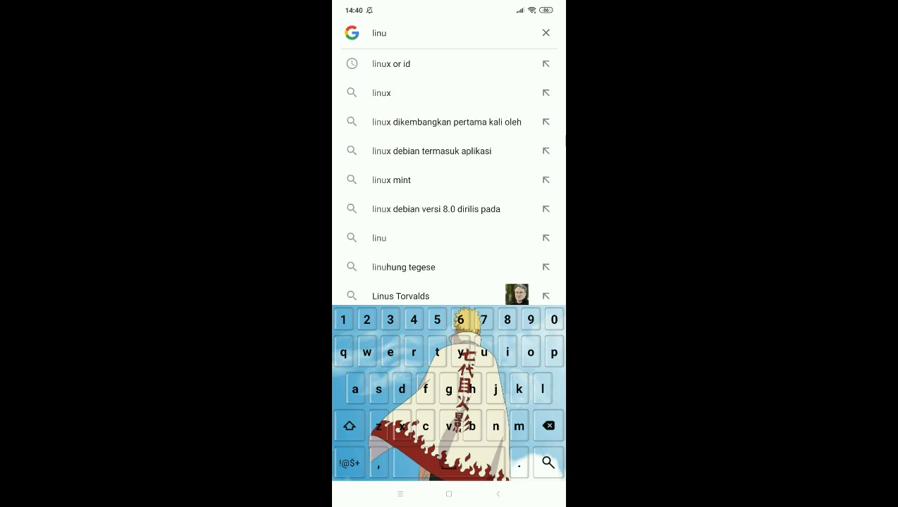
pyautogui.write('x.')
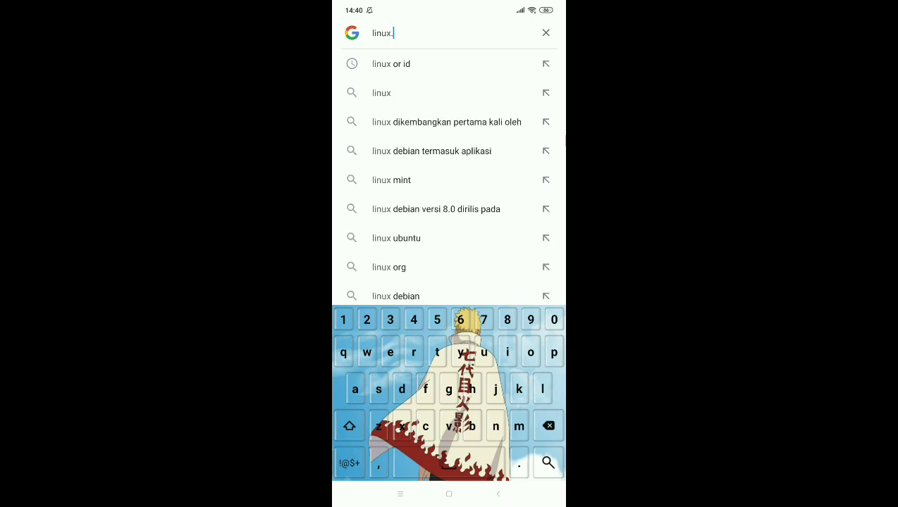
pyautogui.write('or.id')
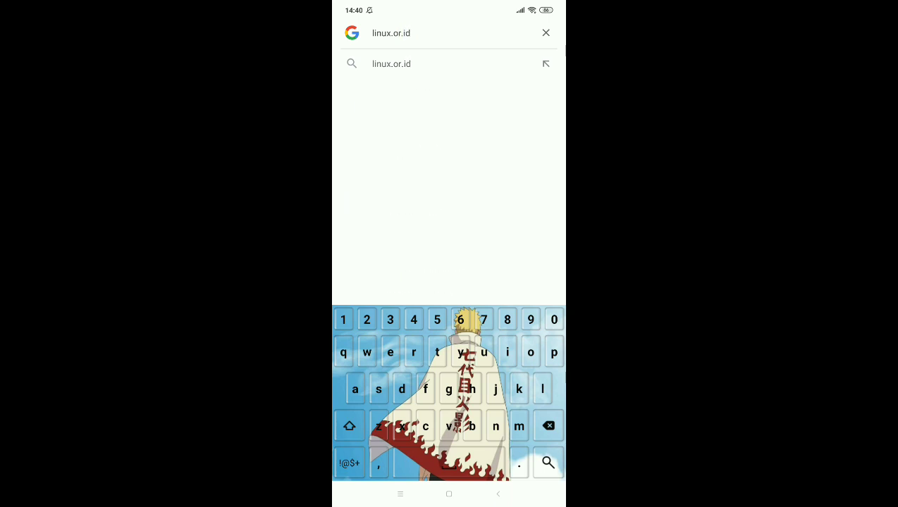
pyautogui.press('Return')
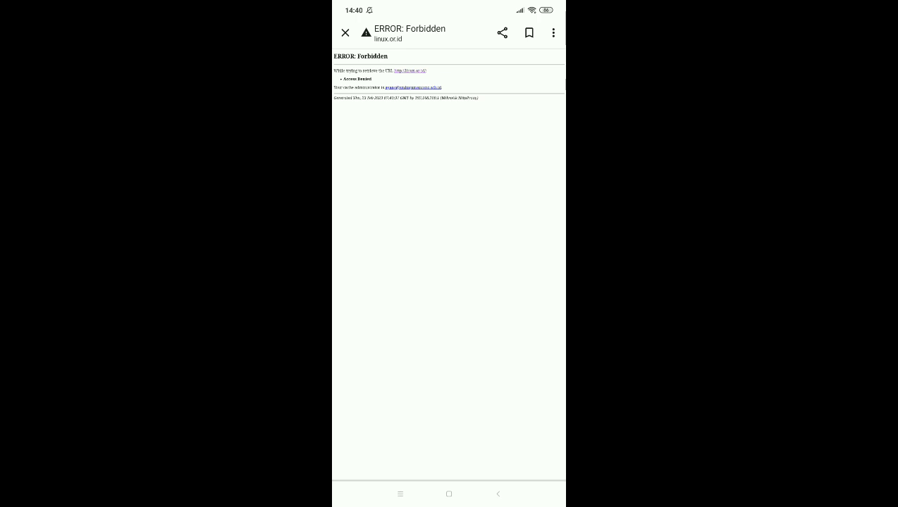
pyautogui.scroll(2, 395, 78)
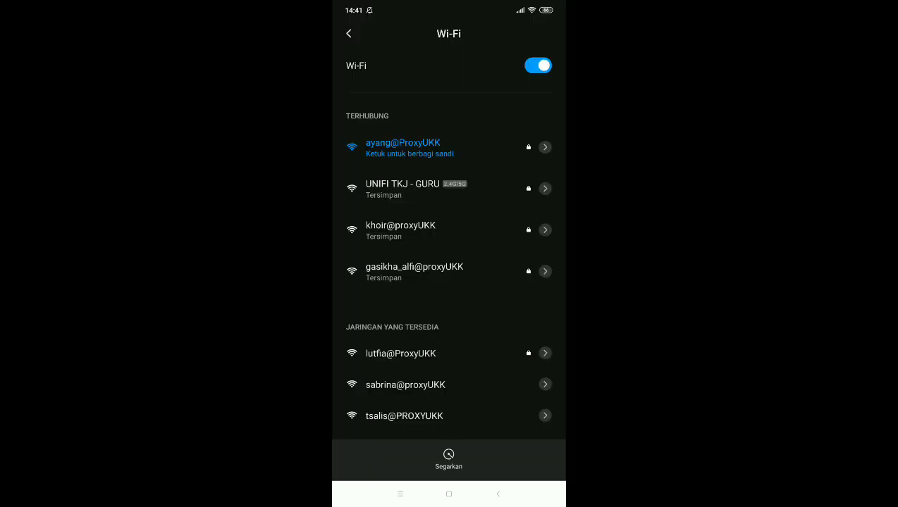
pyautogui.click(448, 494)
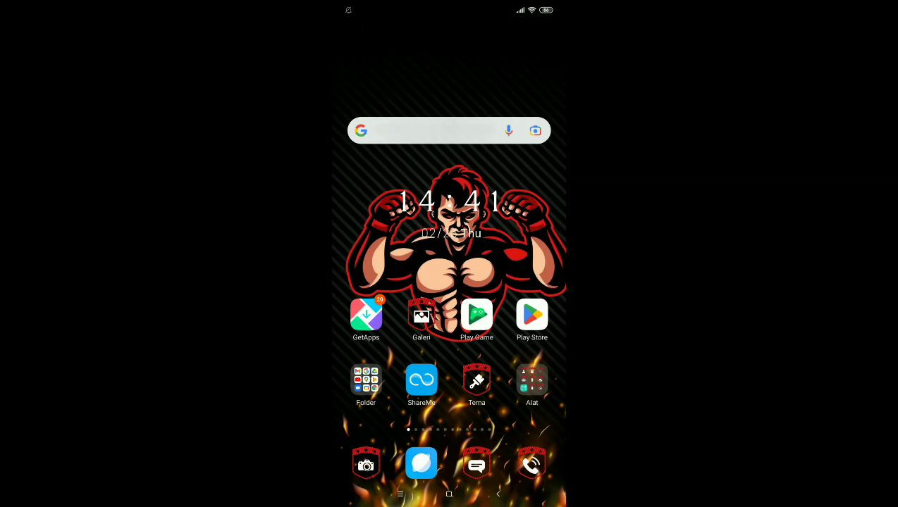
# Search 'index of mp3' and confirm the srm.net mp3 index is forbidden
pyautogui.click(430, 130)
pyautogui.click(398, 64)
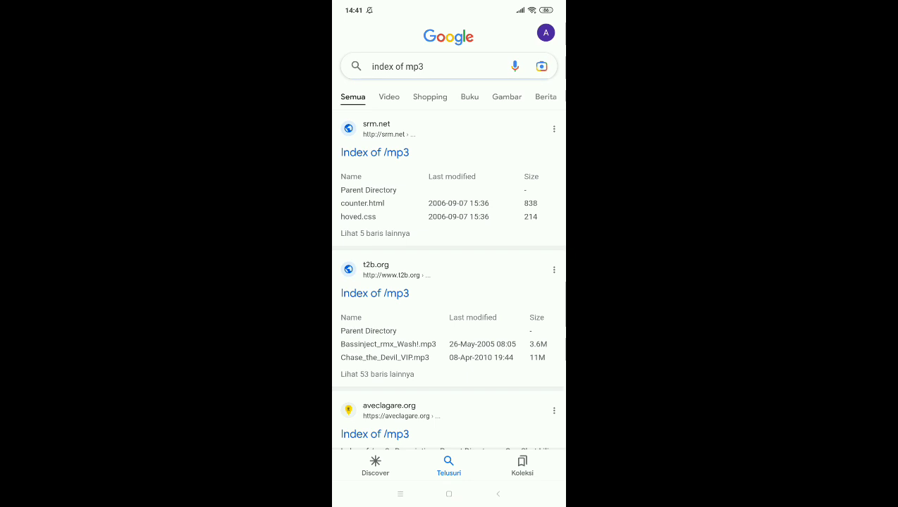
pyautogui.click(374, 152)
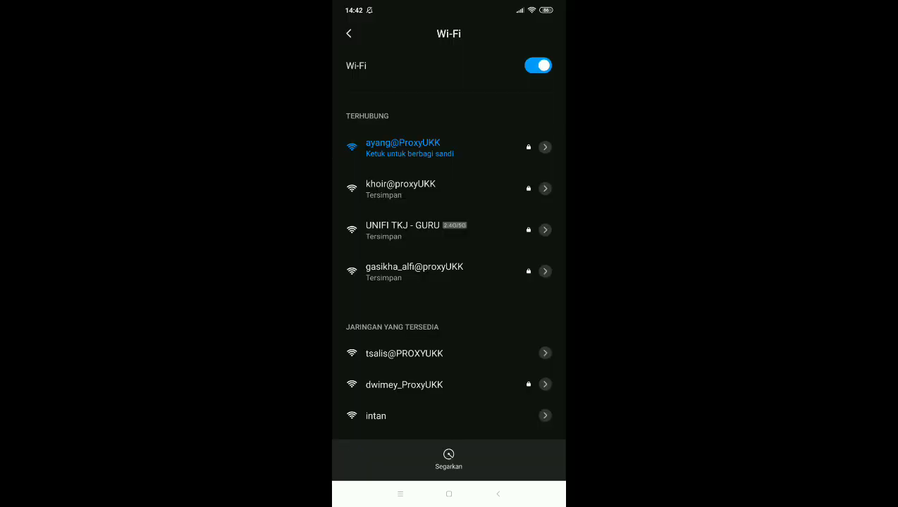
pyautogui.press('super')
# Search 'index of mkv' and confirm the fate-suite.ffmpeg.org index returns Forbidden
pyautogui.click(430, 131)
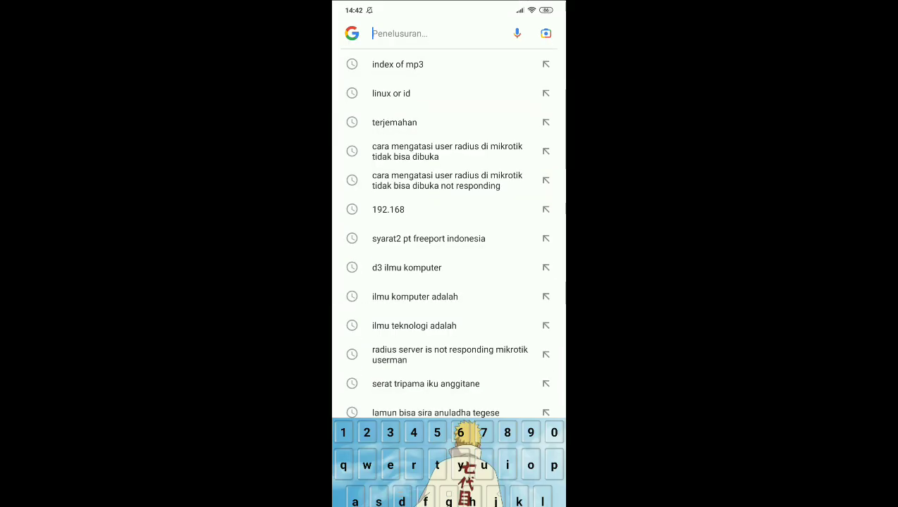
pyautogui.write('ind')
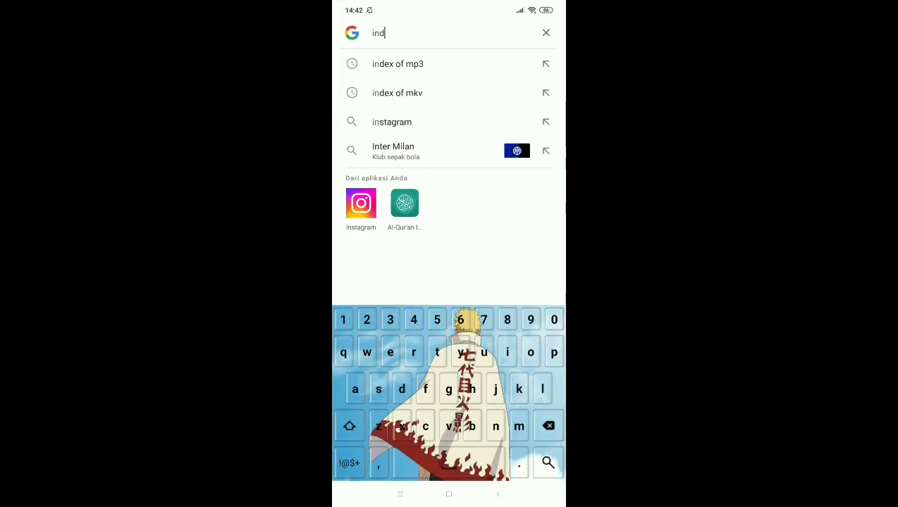
pyautogui.write('ex')
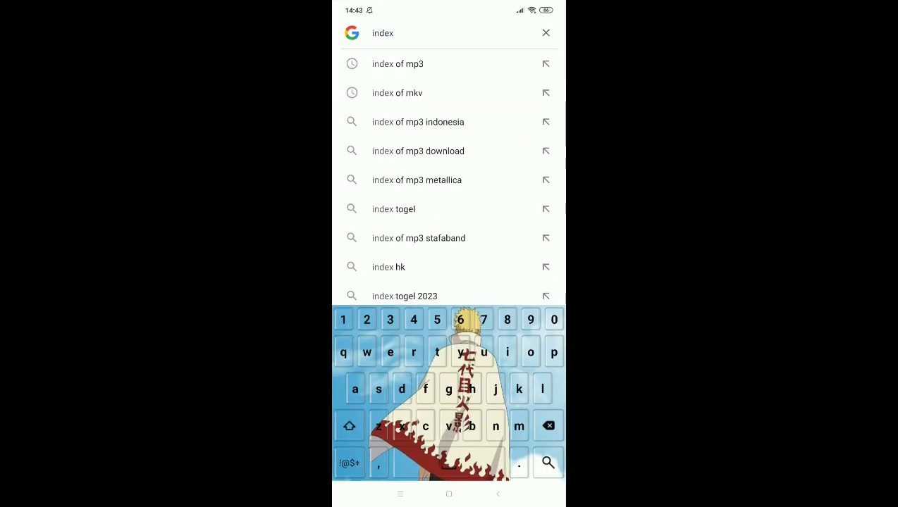
pyautogui.click(397, 93)
pyautogui.click(375, 189)
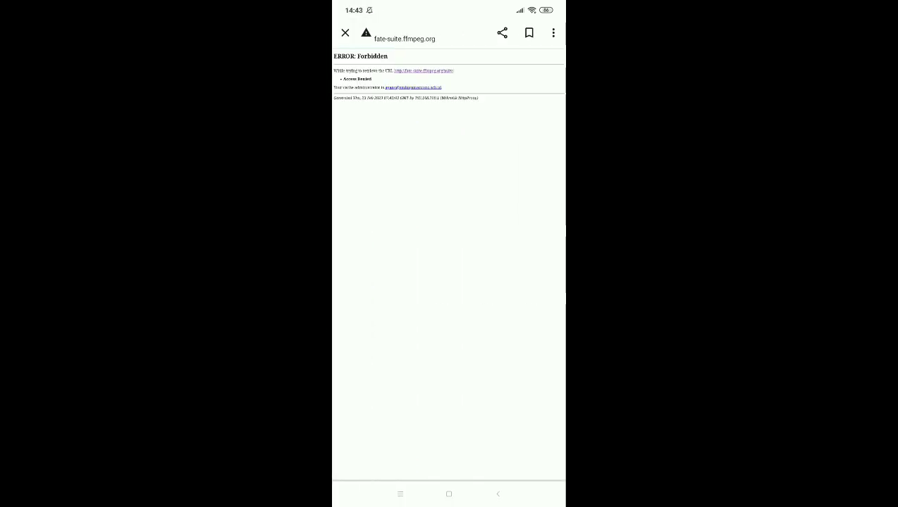
pyautogui.scroll(3, 448, 265)
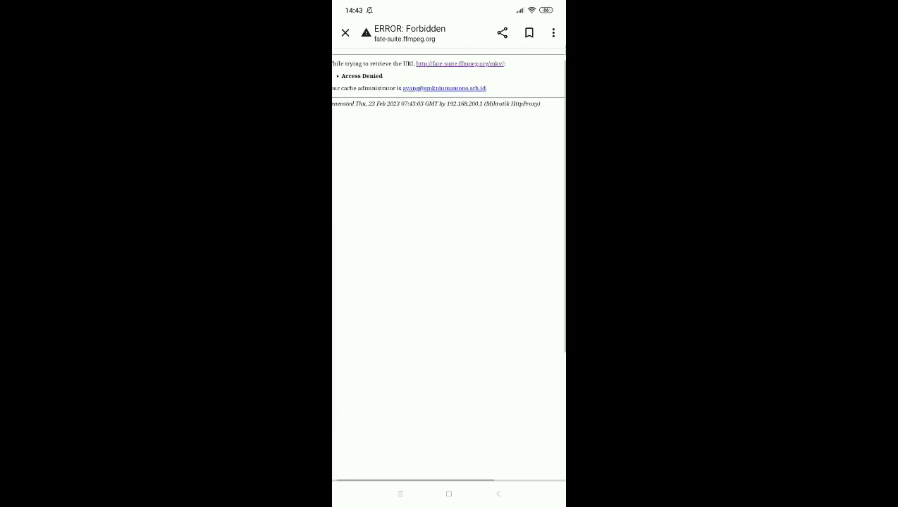